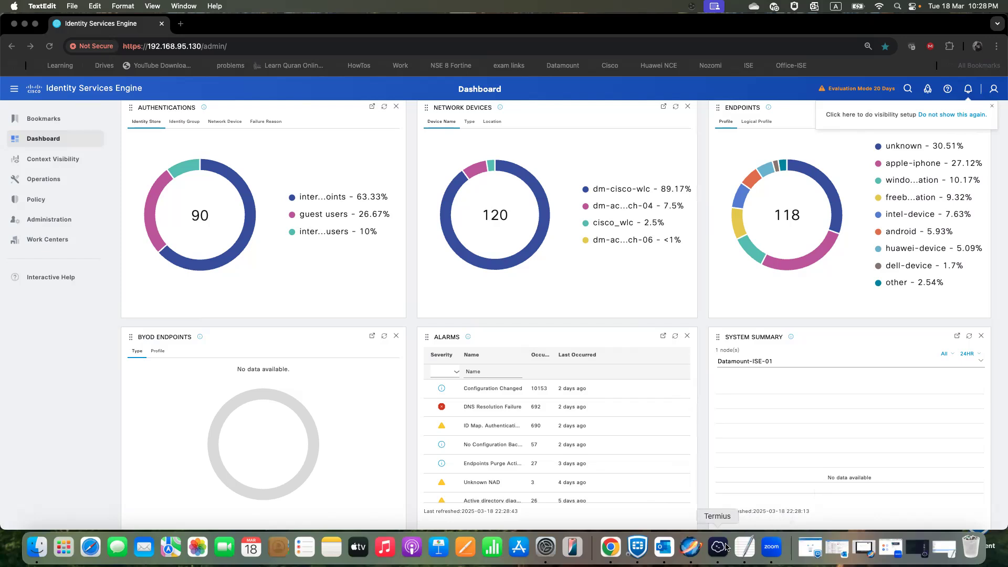
- Switch to the TextEdit notes and review the Radius Configurations and the Interface Configurations for gig 1/0/9
click(719, 547)
click(760, 547)
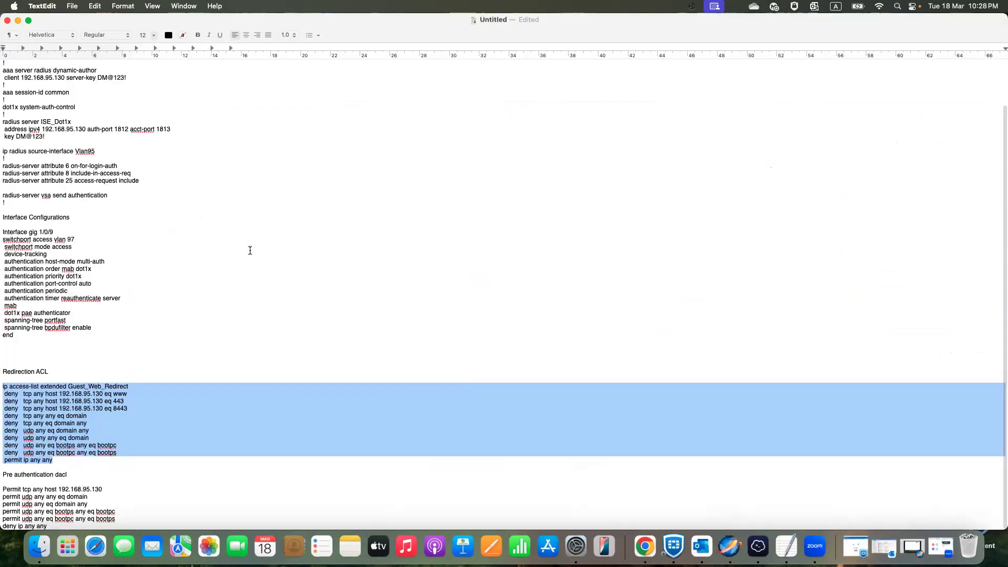
scroll(233, 261, up, 2)
scroll(233, 261, up, 2)
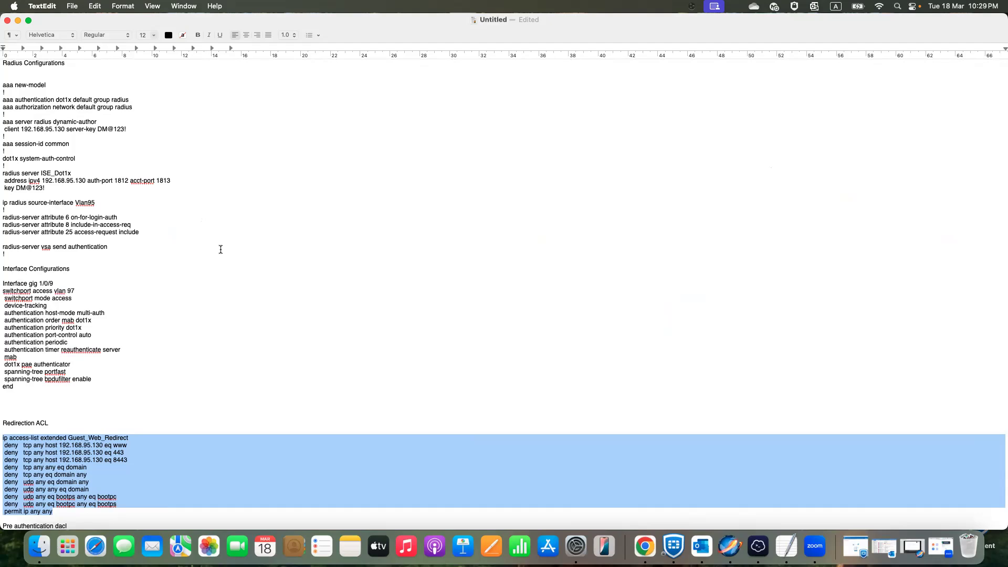
click(4, 86)
drag(5, 87, 144, 243)
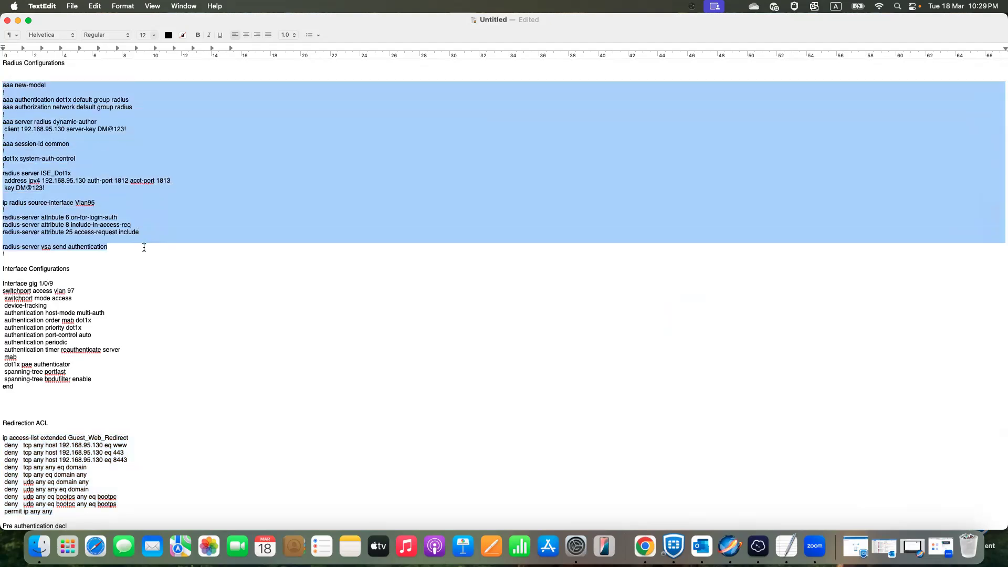
drag(3, 283, 48, 387)
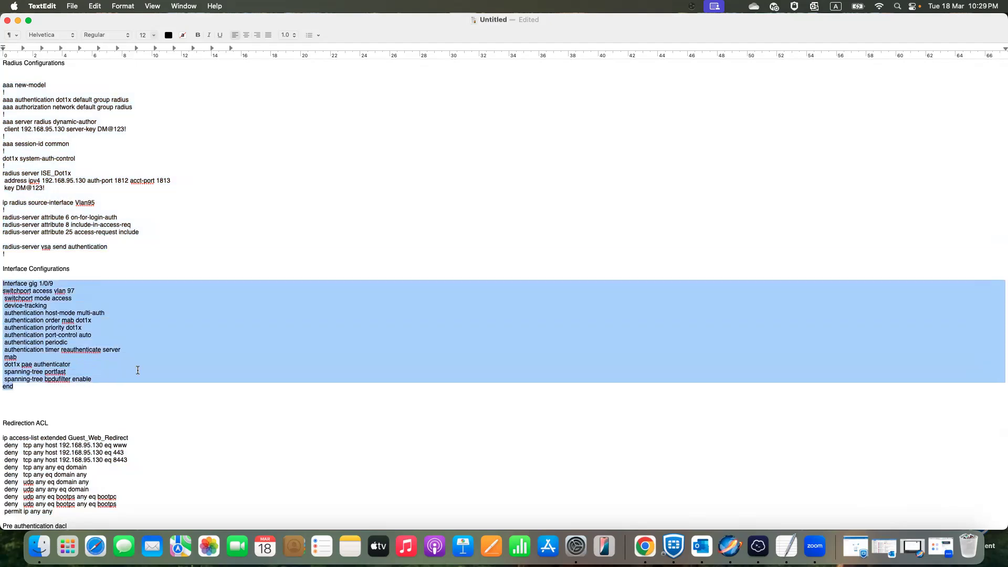
scroll(137, 370, down, 3)
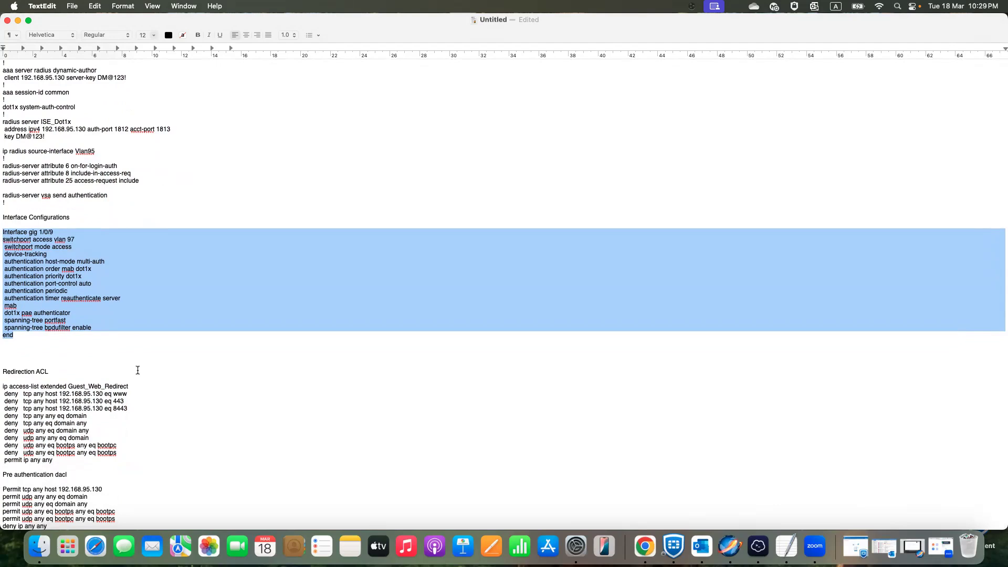
- Examine the Guest_Web_Redirect access list in the notes, especially its deny entries for host 192.168.95.130
drag(5, 386, 97, 458)
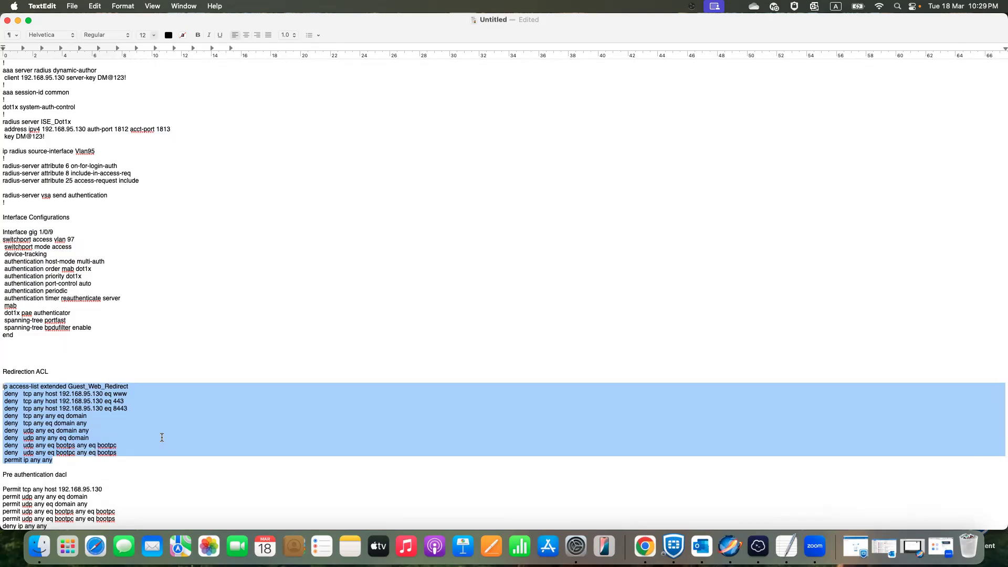
click(65, 460)
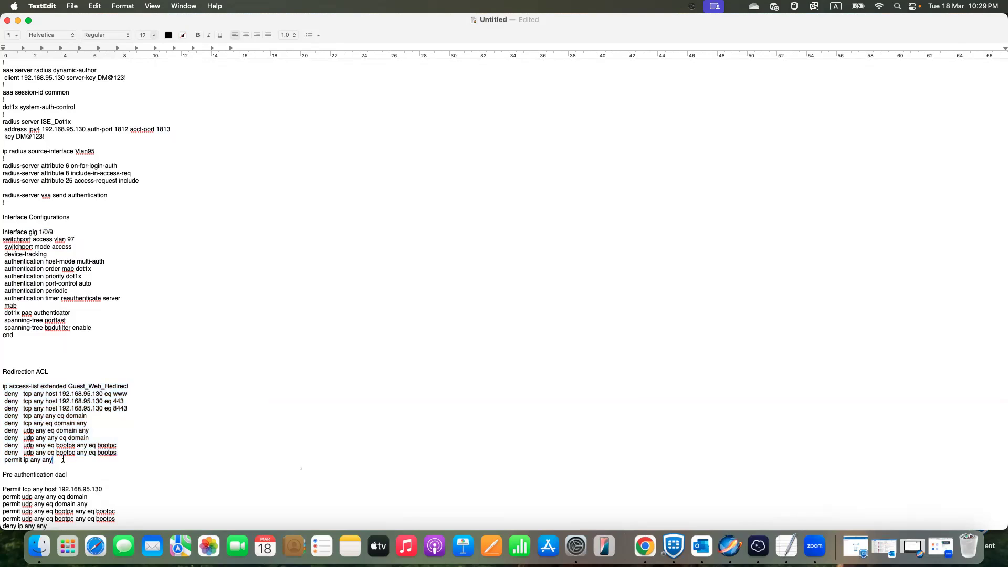
drag(3, 387, 149, 459)
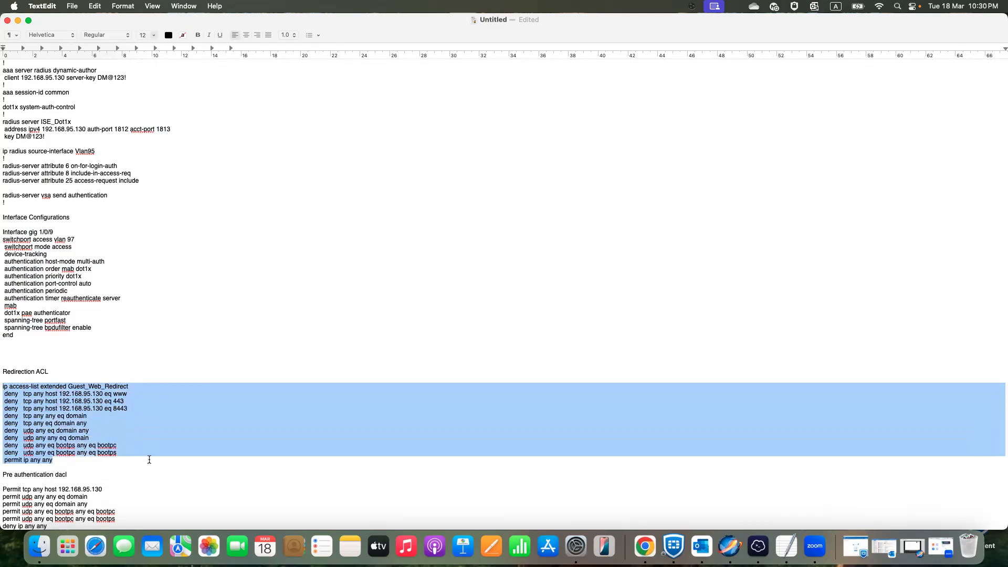
click(156, 438)
drag(5, 393, 135, 393)
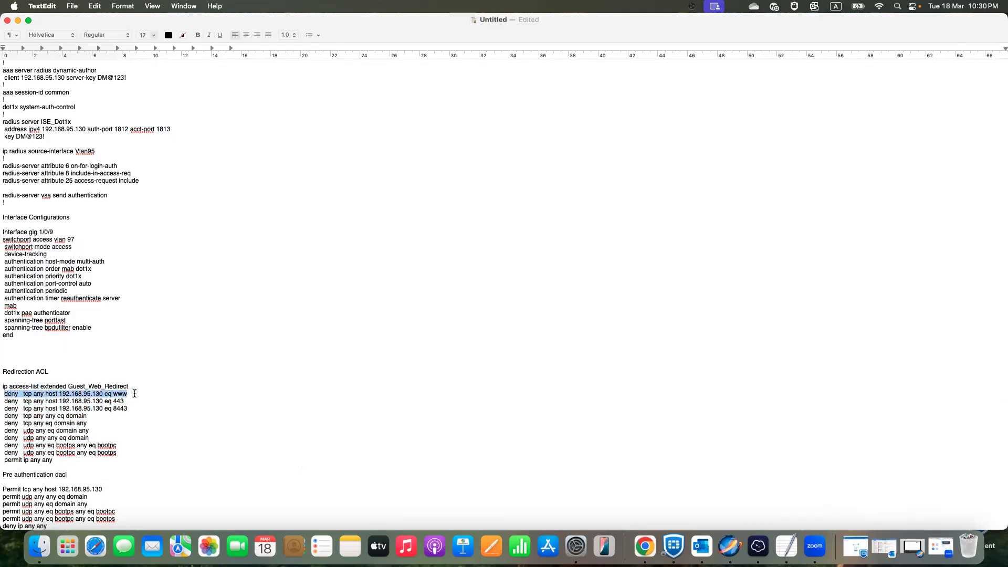
drag(135, 393, 140, 408)
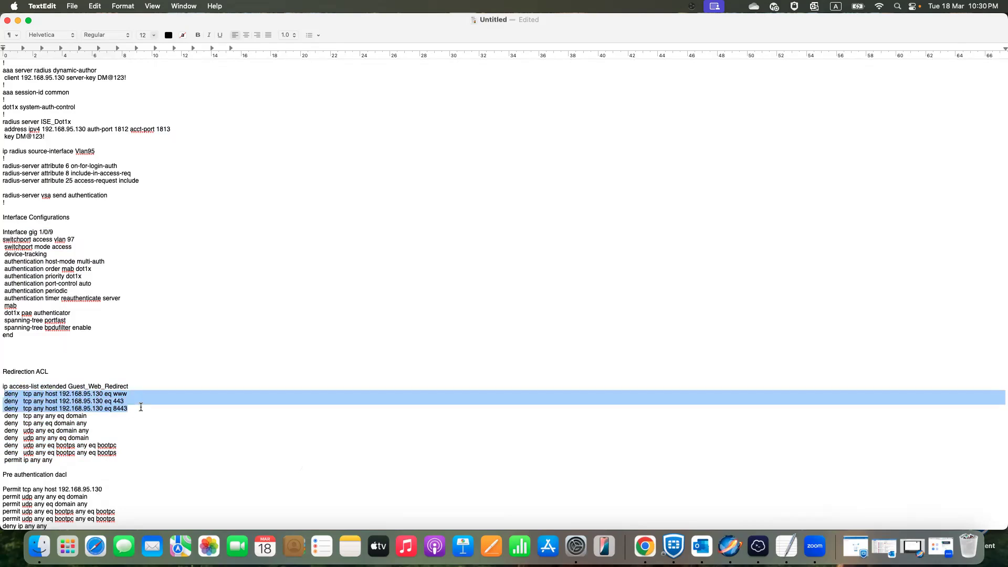
mouse_move(66, 395)
mouse_down()
mouse_move(88, 398)
mouse_move(73, 397)
mouse_up()
click(92, 398)
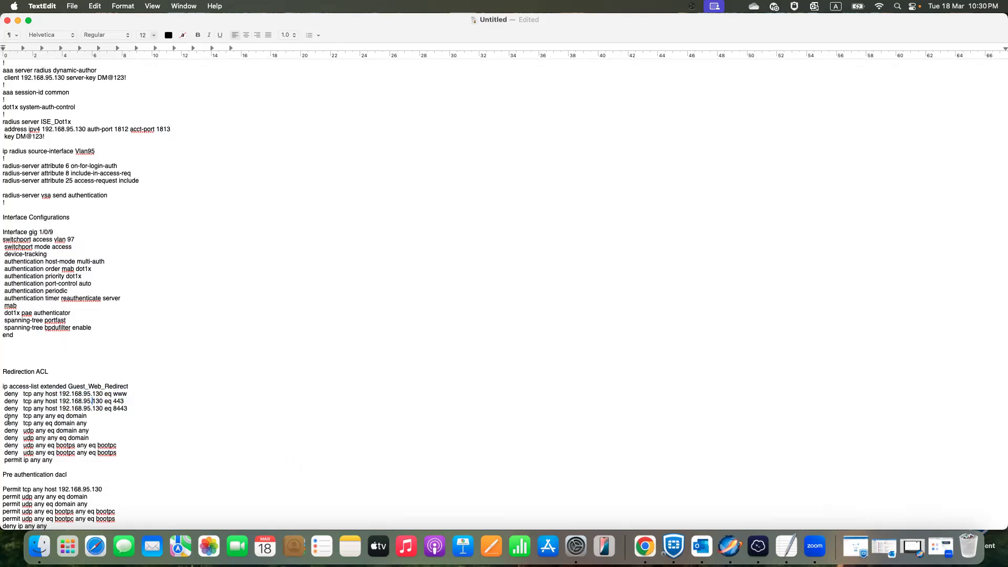
- Review the redirection ACL's DNS and DHCP deny entries against its final permit ip any any line
drag(4, 417, 134, 449)
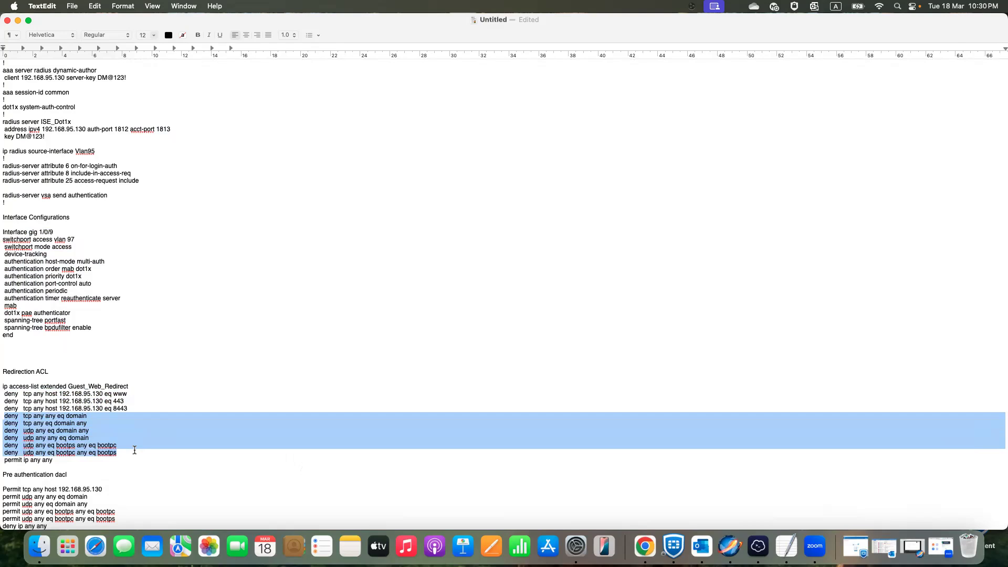
drag(54, 460, 2, 460)
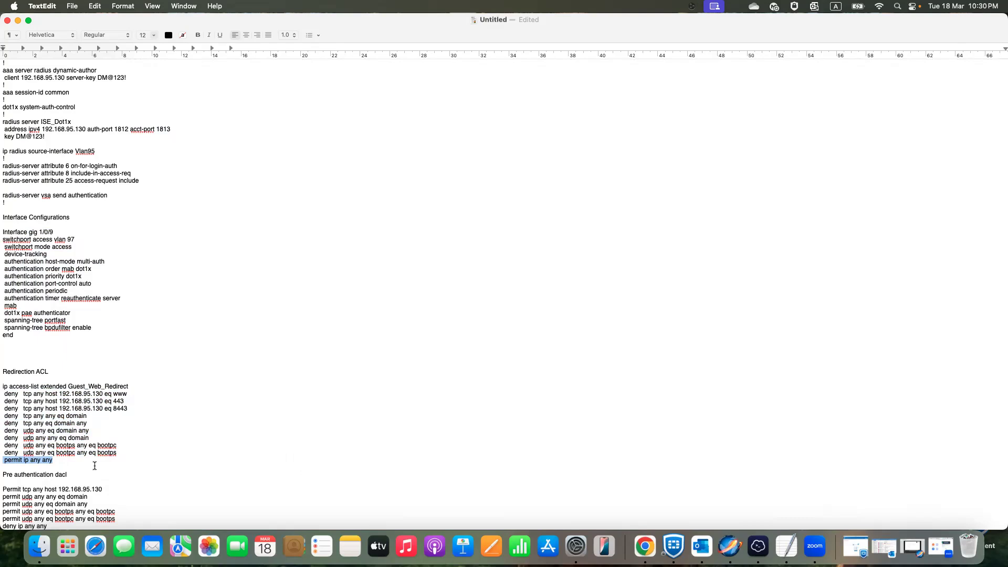
drag(3, 393, 131, 406)
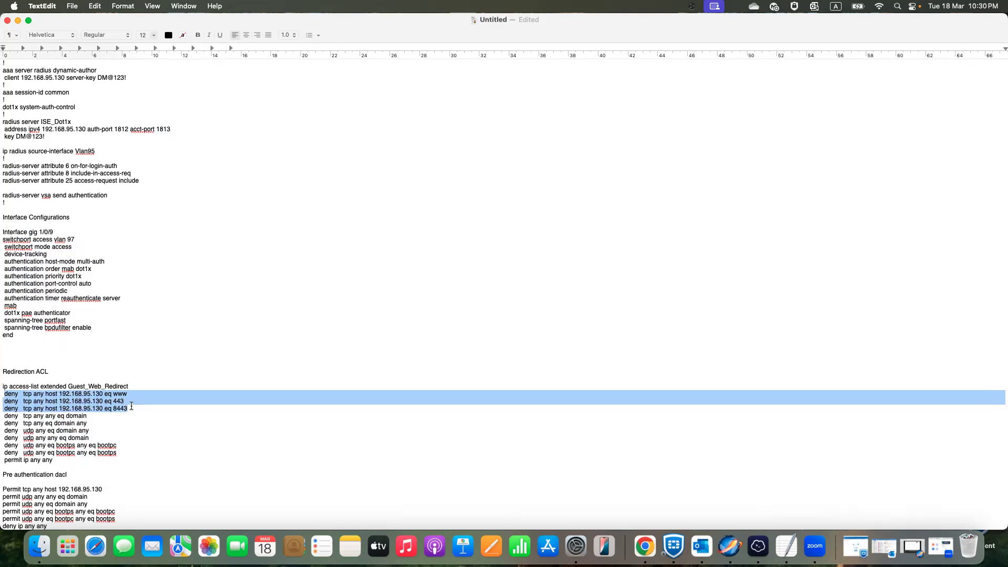
click(99, 401)
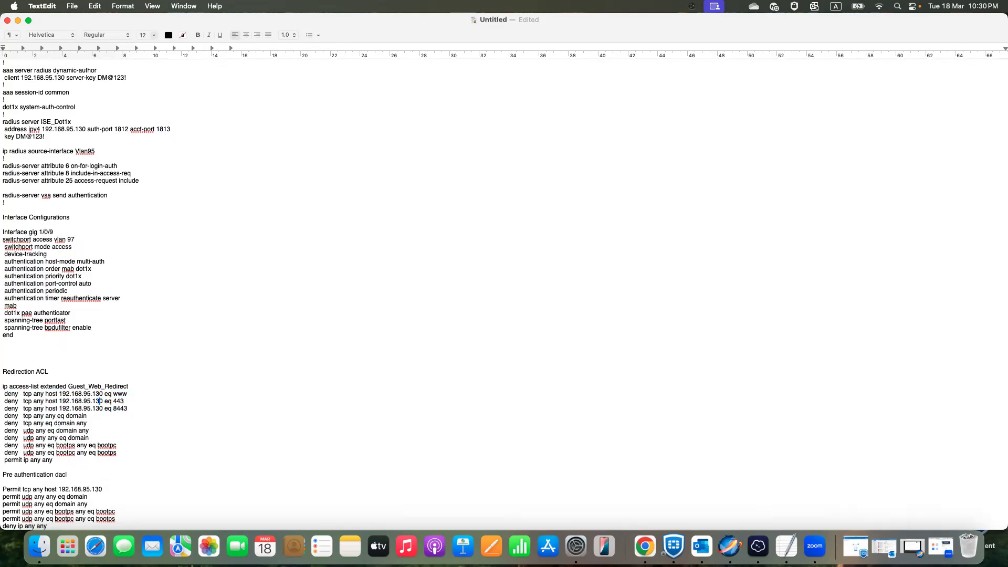
drag(4, 415, 116, 427)
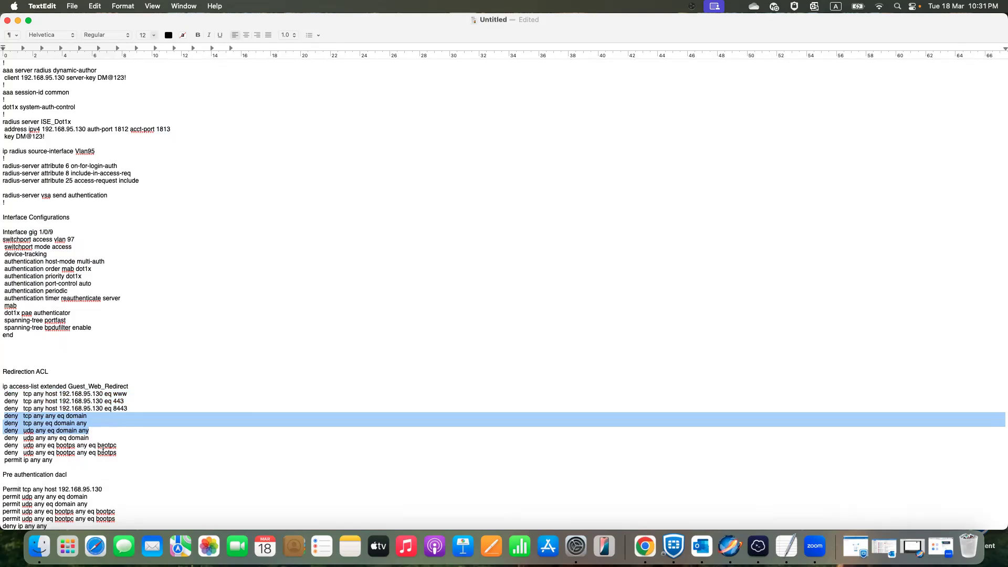
drag(6, 395, 154, 452)
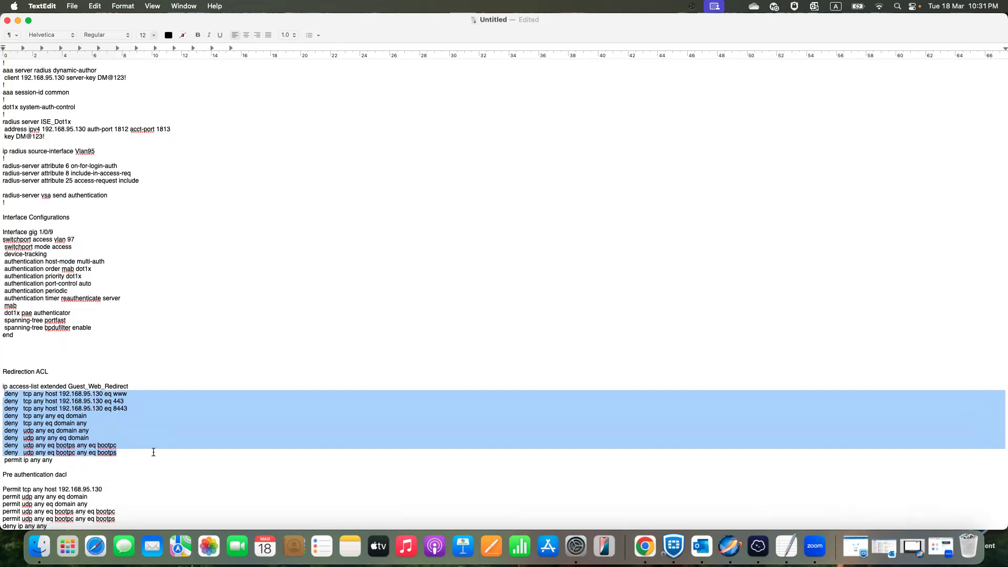
drag(59, 461, 4, 461)
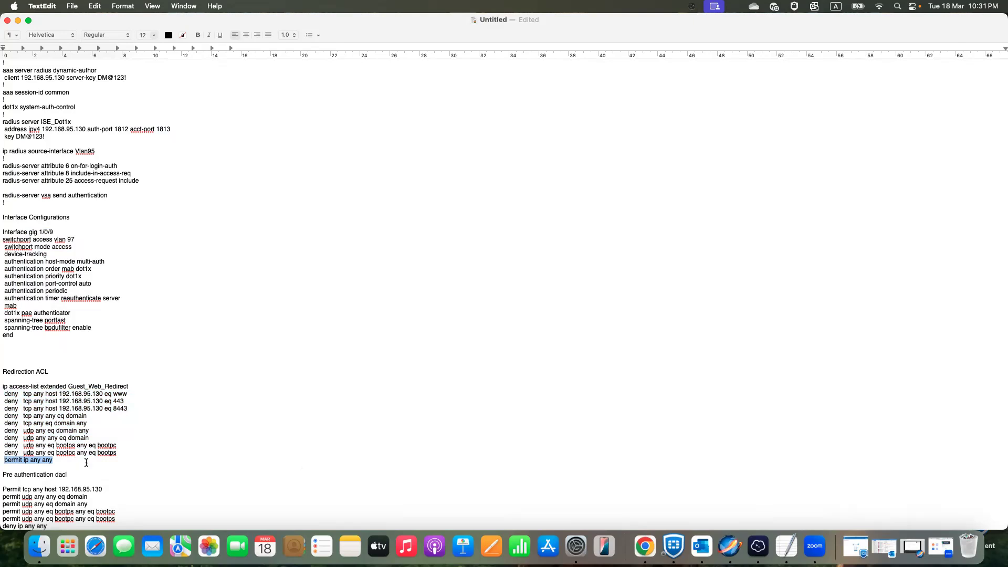
drag(5, 394, 179, 451)
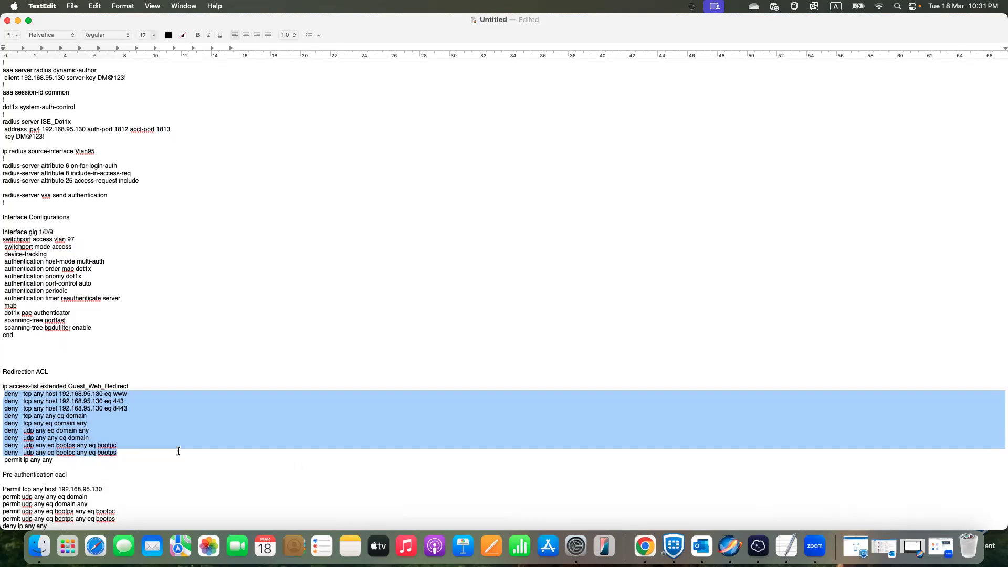
click(151, 415)
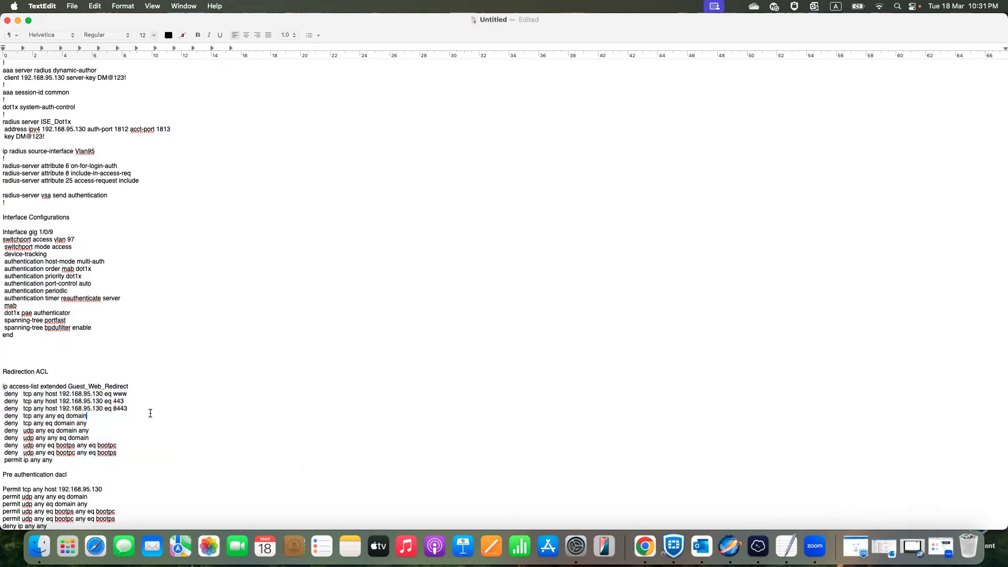
- Copy the complete Guest_Web_Redirect access list from the notes and switch to the Termius session
drag(2, 387, 111, 454)
right_click(42, 438)
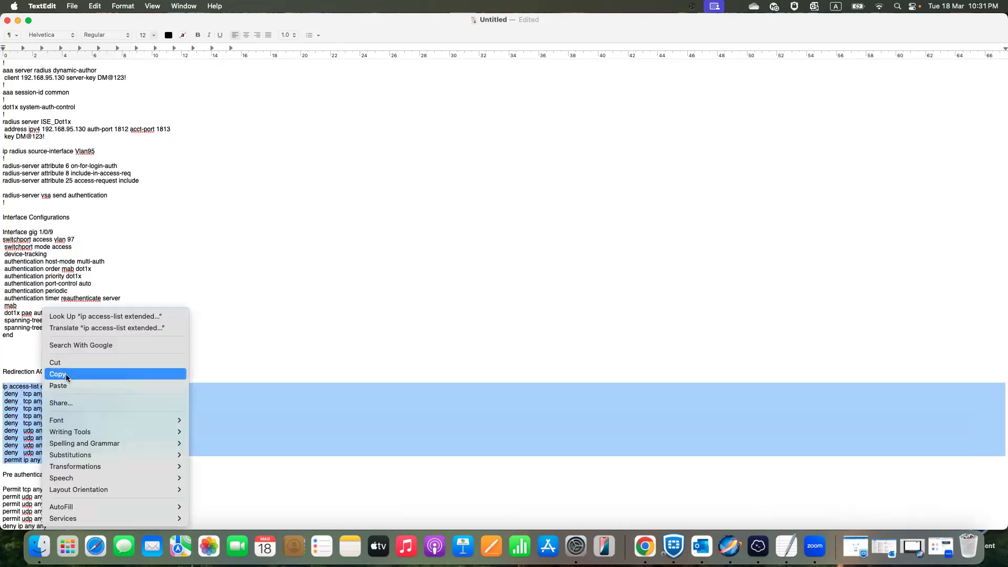
click(65, 374)
click(761, 536)
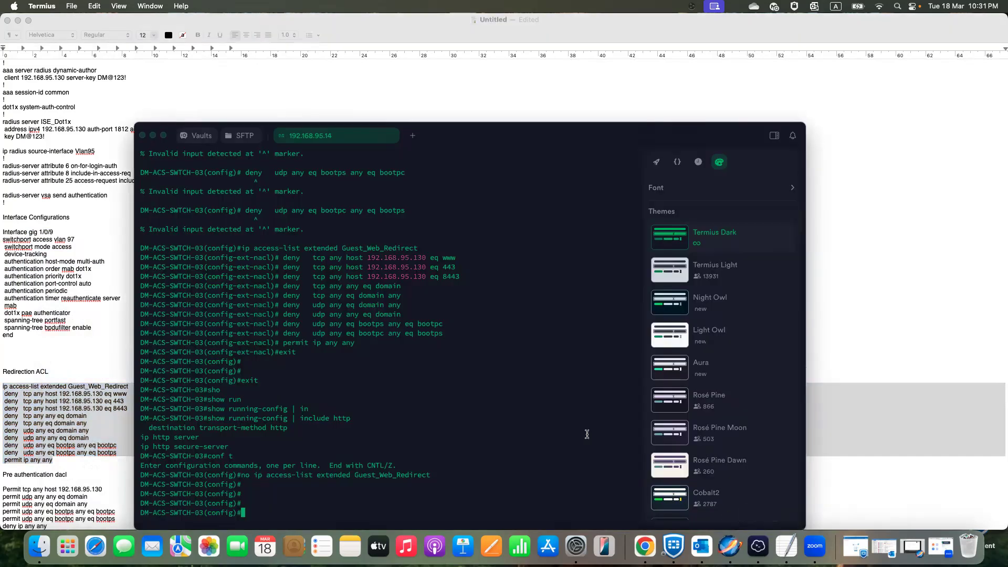
- Create the Guest_Web_Redirect extended access list on the switch from the copied lines, then leave configuration mode
key(Return)
key(Return)
key(Return)
key(super+v)
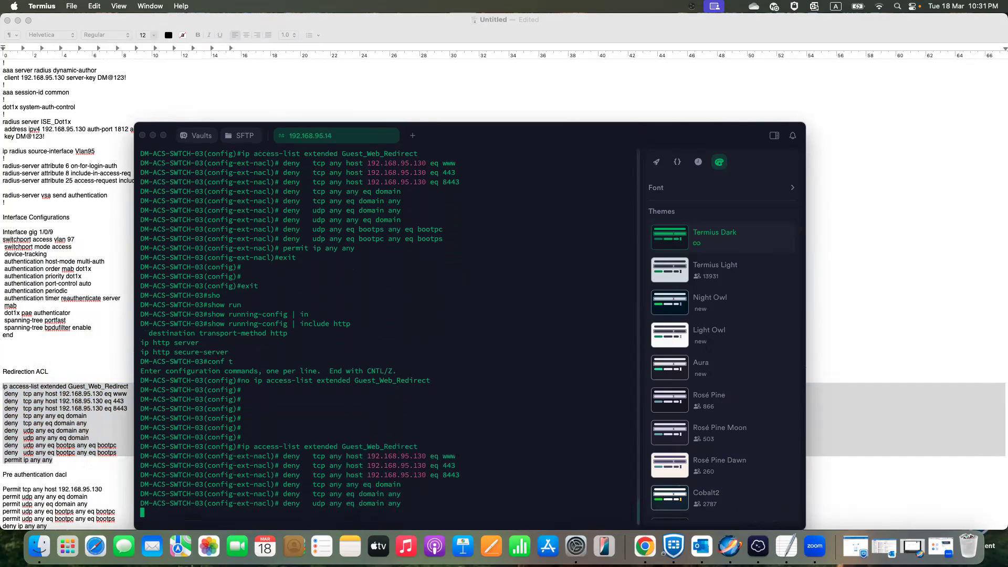
key(Return)
text(exit)
key(Return)
text(exit)
key(Return)
- Show the running configuration filtered to lines that include http
text(sho)
key(Tab)
text(ru)
key(Tab)
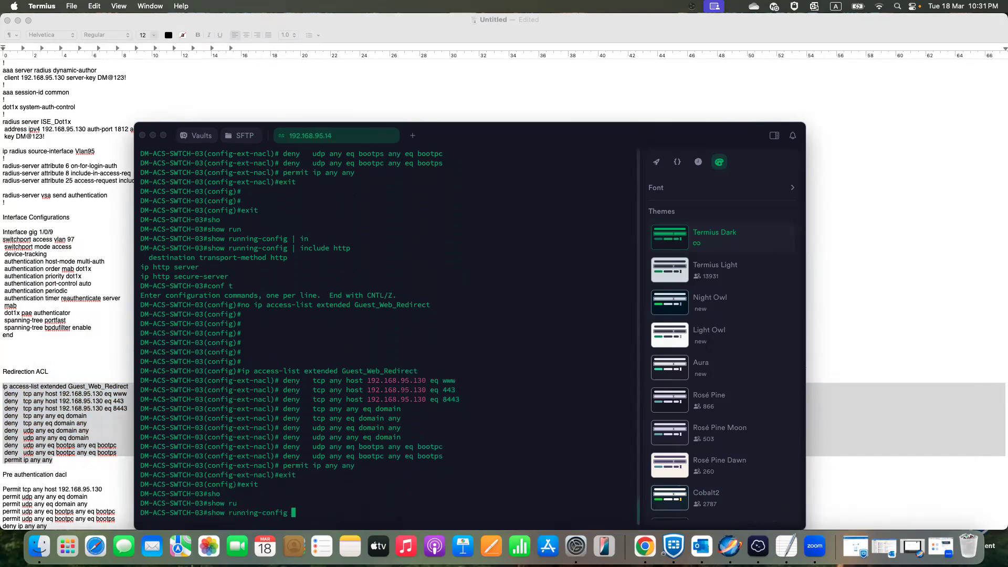
text(| in)
key(Tab)
text(http)
key(Return)
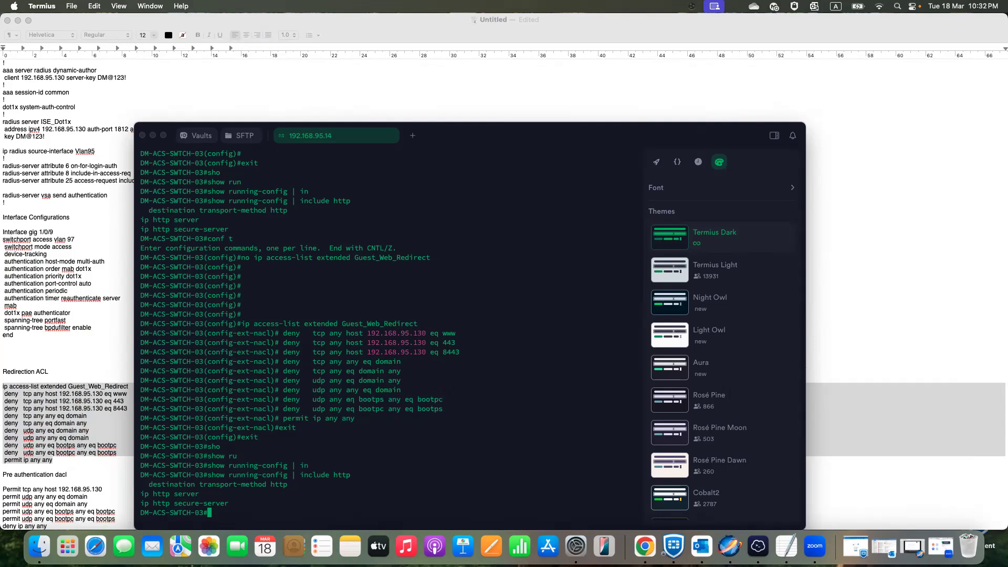
- Show the running configuration of interface gigabitEthernet 1/0/3 and check its access VLAN
text(sho)
key(Tab)
text(ru)
key(Tab)
text(in)
key(Tab)
text(gi)
key(Tab)
text(1/0/3)
key(Return)
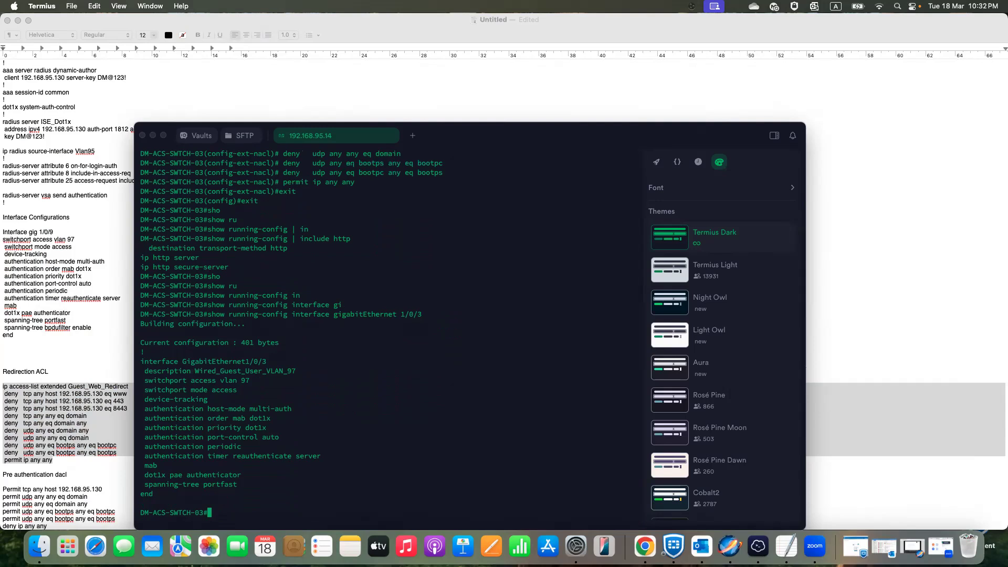
drag(250, 381, 145, 382)
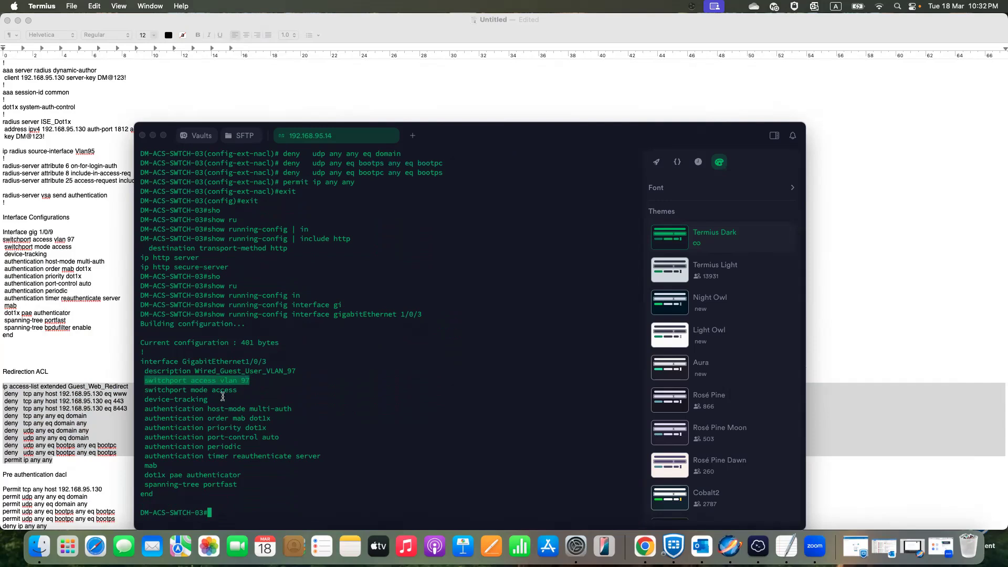
drag(252, 381, 242, 381)
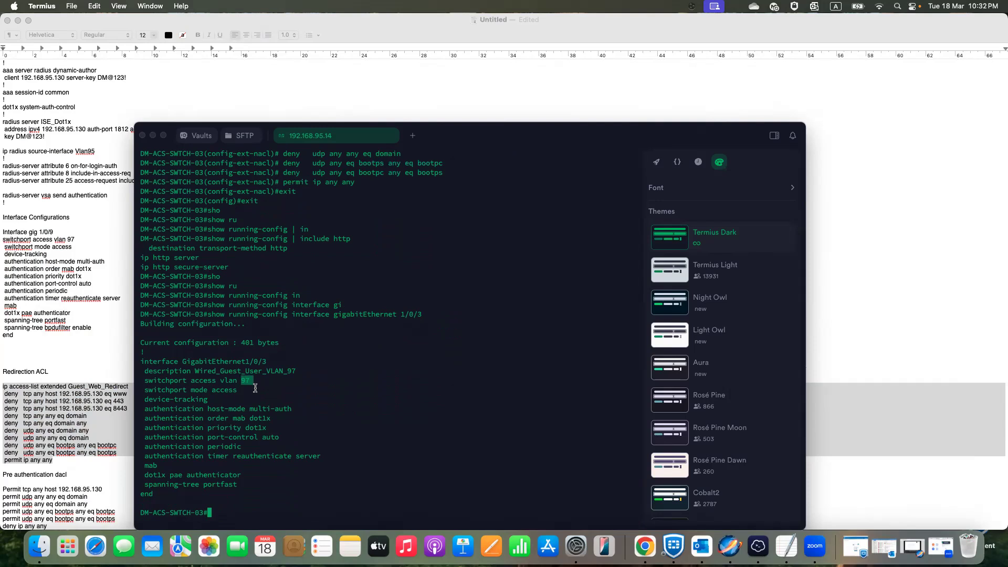
- Configure interface vlan 97 to obtain its IP address through DHCP, then leave configuration mode
text(conf t)
key(Return)
text(int)
key(Tab)
text(vl)
key(Tab)
text(97)
key(Return)
text(ip add)
key(Tab)
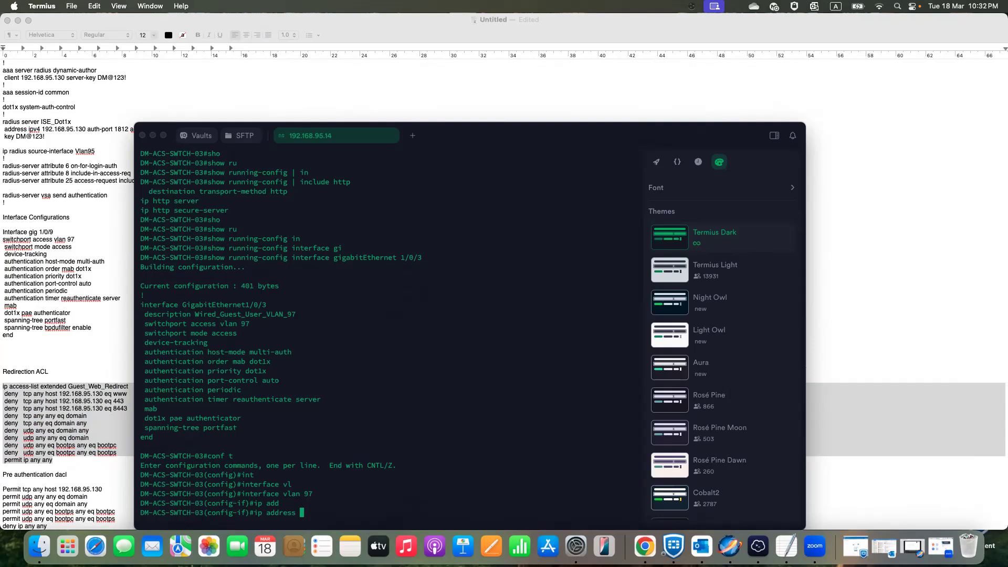
text(dh)
key(Tab)
key(Return)
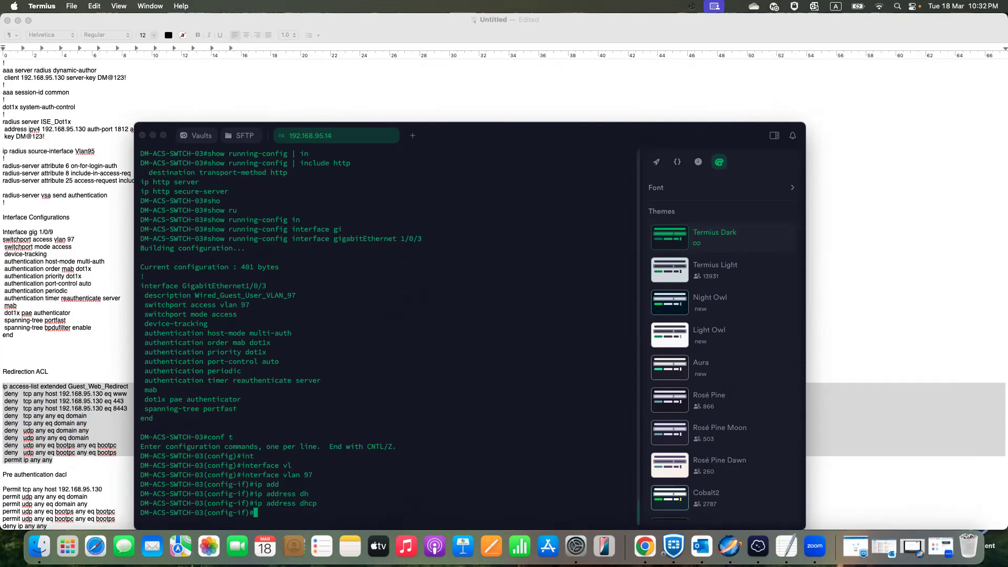
text(exit)
key(Return)
text(exit)
key(Return)
- Show the brief IP interface summary and check the Vlan97 address and status
text(sh)
key(Tab)
text(ip int)
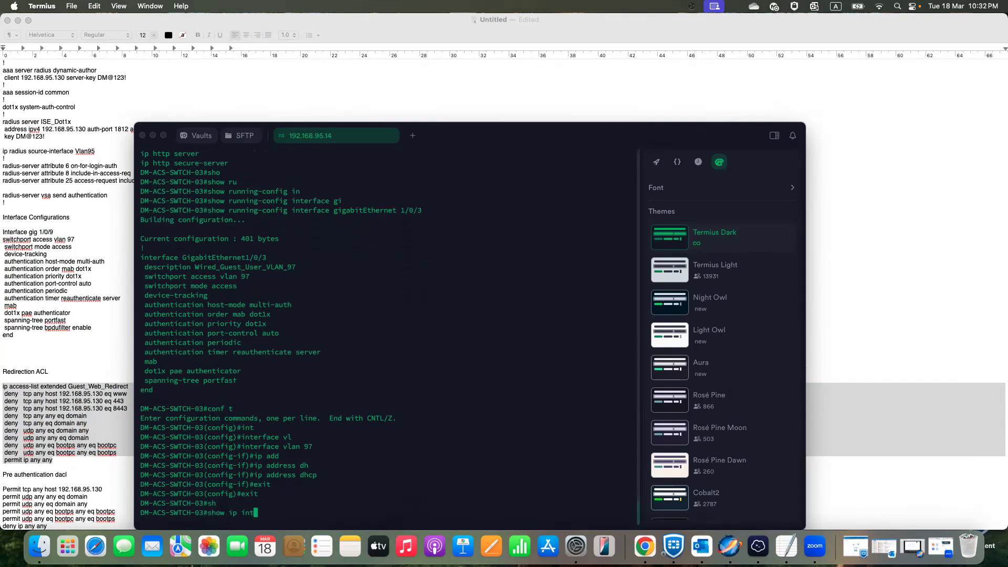
key(Tab)
text(br)
key(Tab)
key(Return)
key(Up)
text(|)
key(BackSpace)
key(Return)
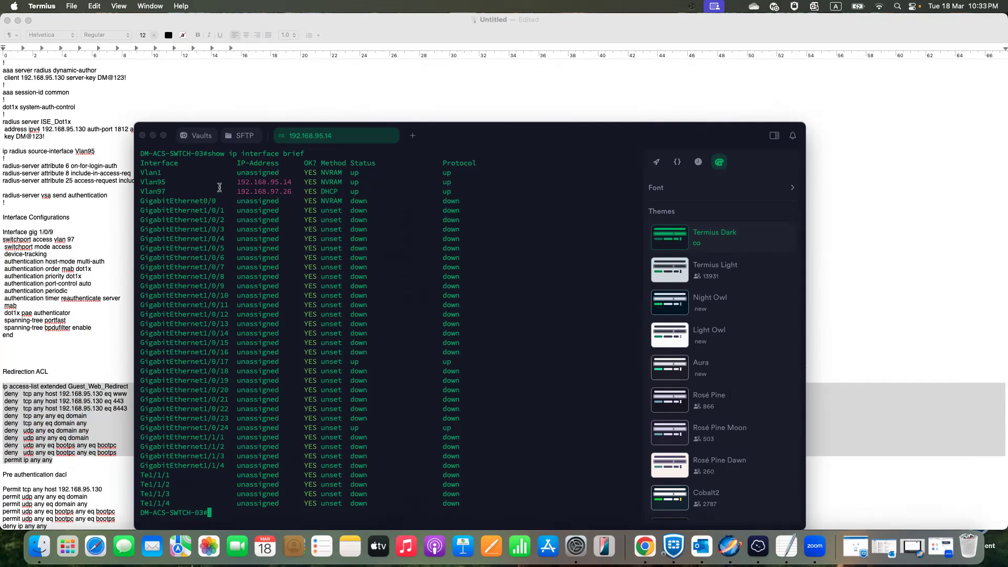
drag(144, 193, 473, 193)
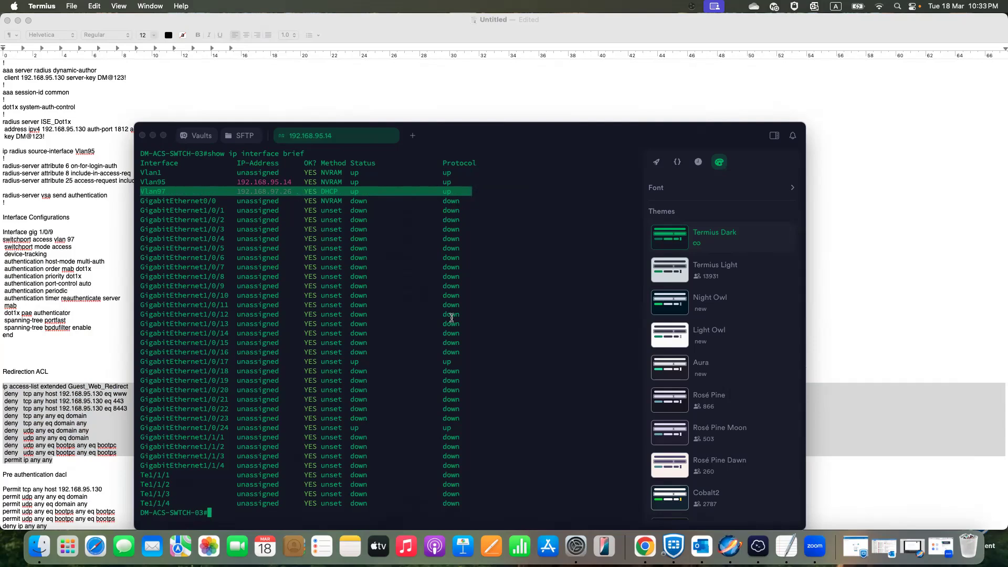
scroll(452, 317, up, 3)
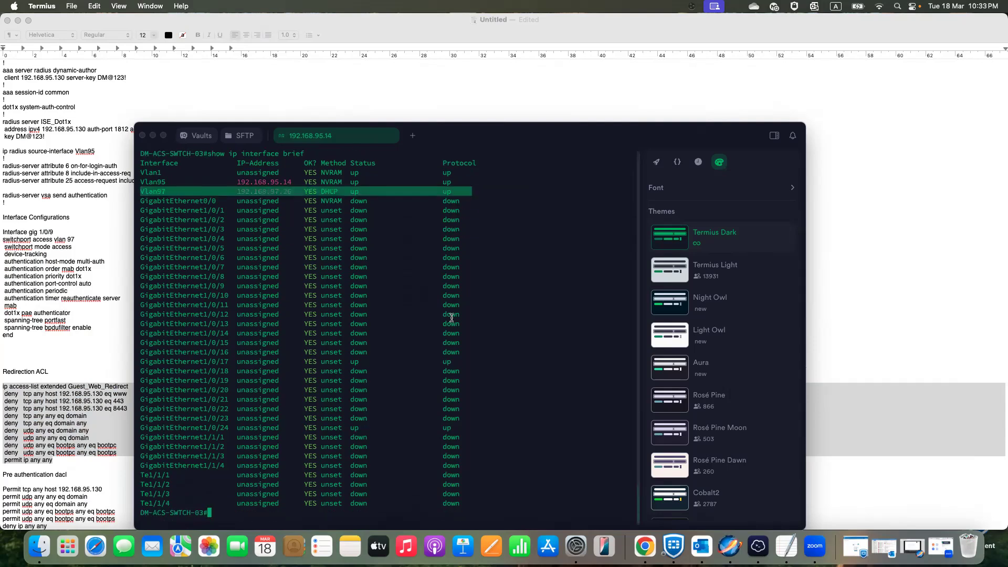
- Save the switch's running configuration with the write memory command
text(wr)
key(Tab)
text(me)
key(Tab)
key(Return)
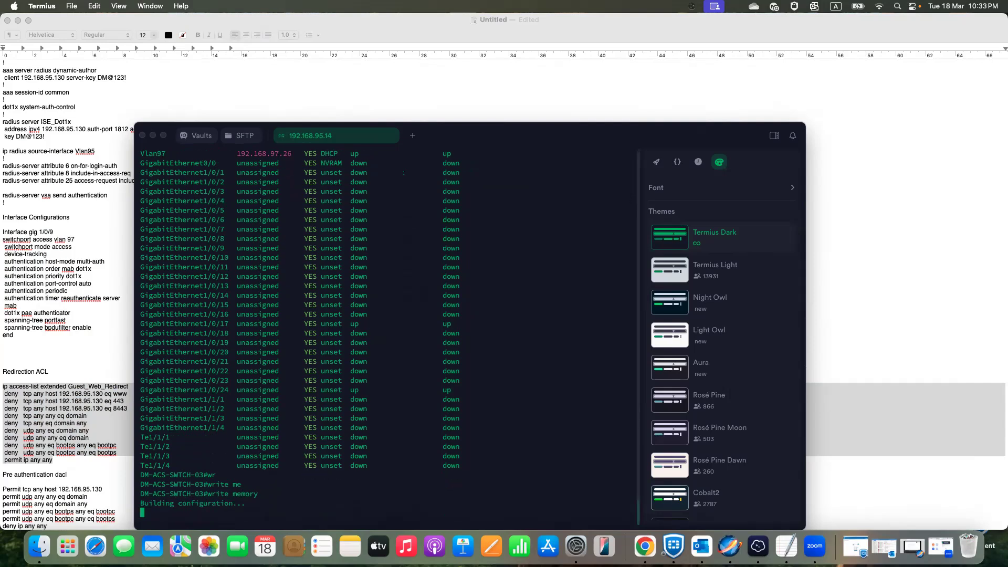
- Switch to Chrome, open the ISE network devices list, and widen the columns to show the full device IP addresses
click(154, 138)
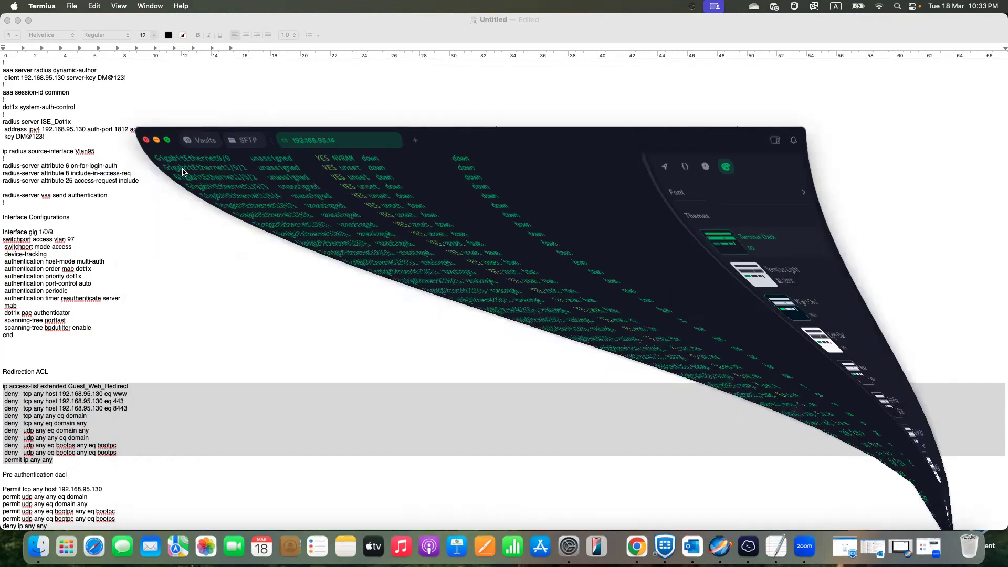
click(630, 546)
mouse_move(49, 223)
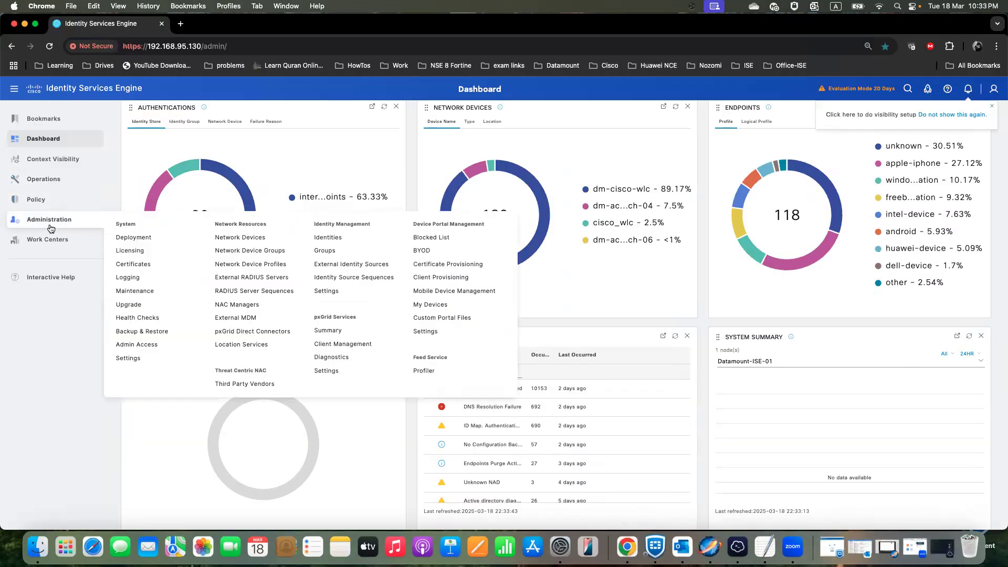
click(232, 238)
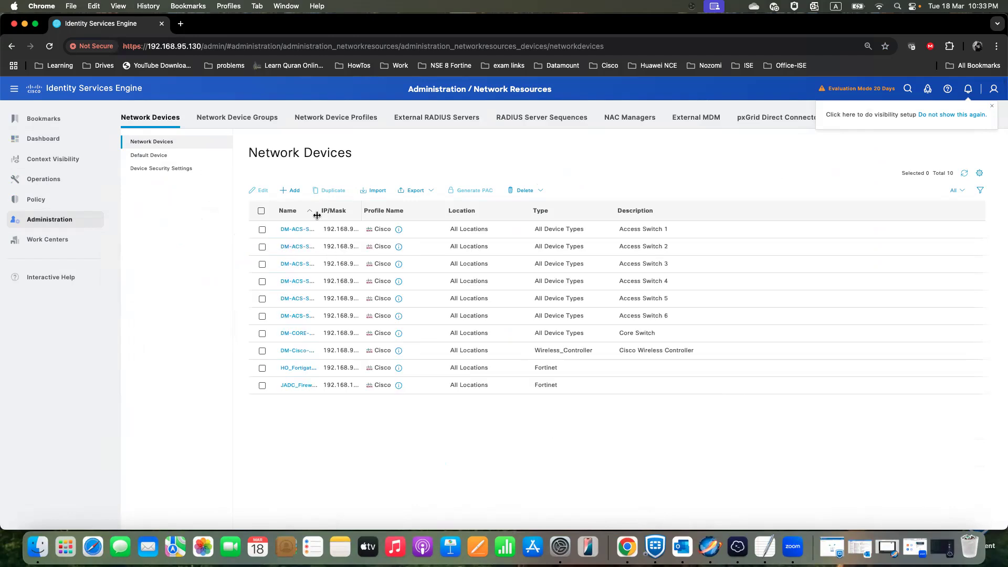
drag(318, 212, 396, 212)
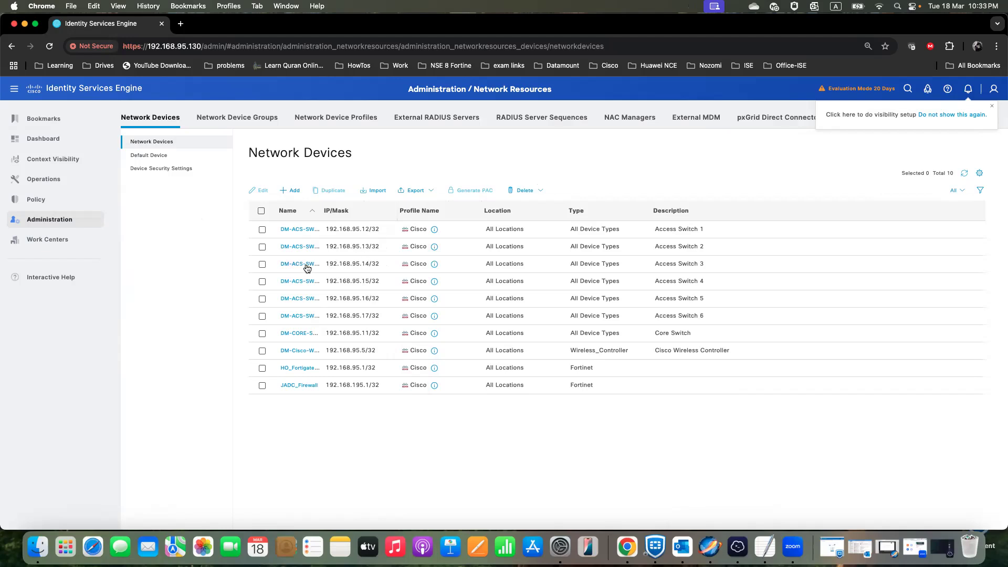
- Check the connected switch in Termius against the ISE list and review the Access Switch 3 device entry's settings
click(738, 546)
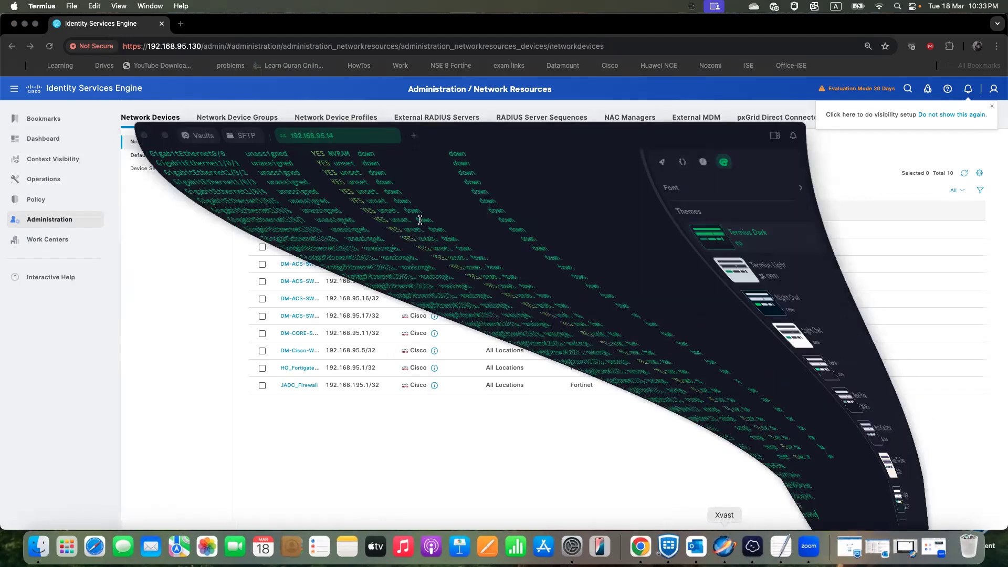
click(153, 135)
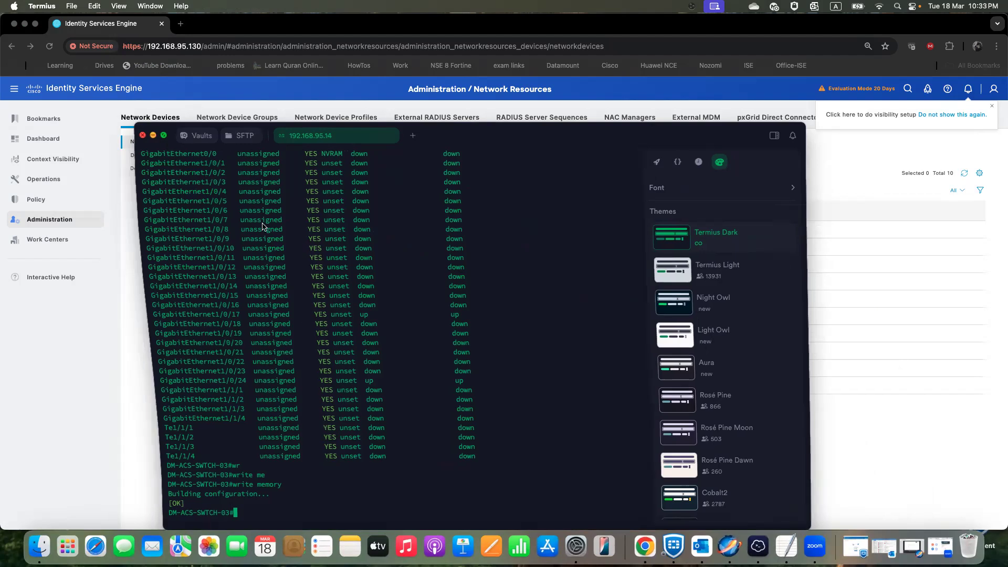
click(288, 263)
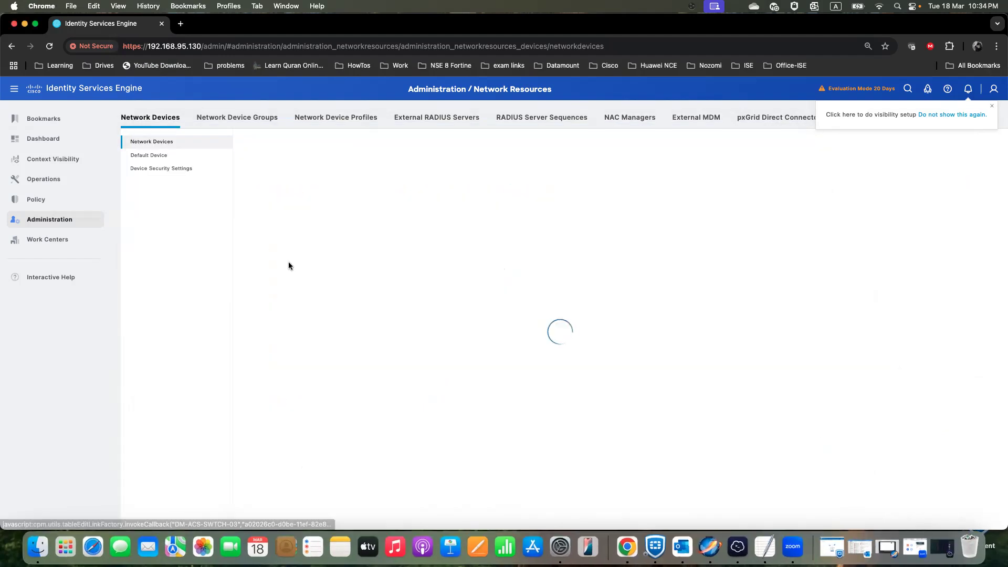
scroll(292, 306, down, 5)
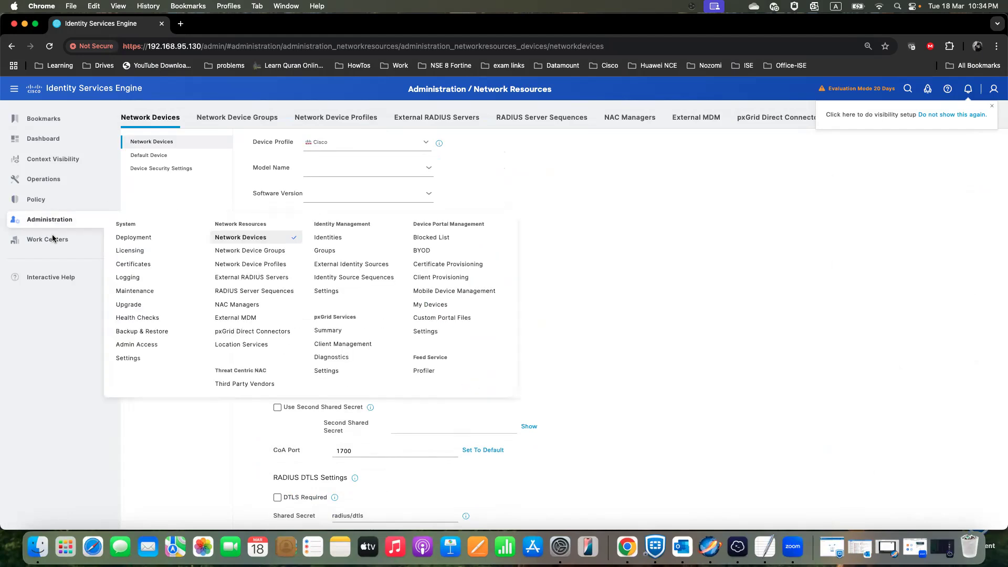
- Open the Self-Registered Guest Portal (default) under Guest Access and review its Portal Settings section
mouse_move(46, 242)
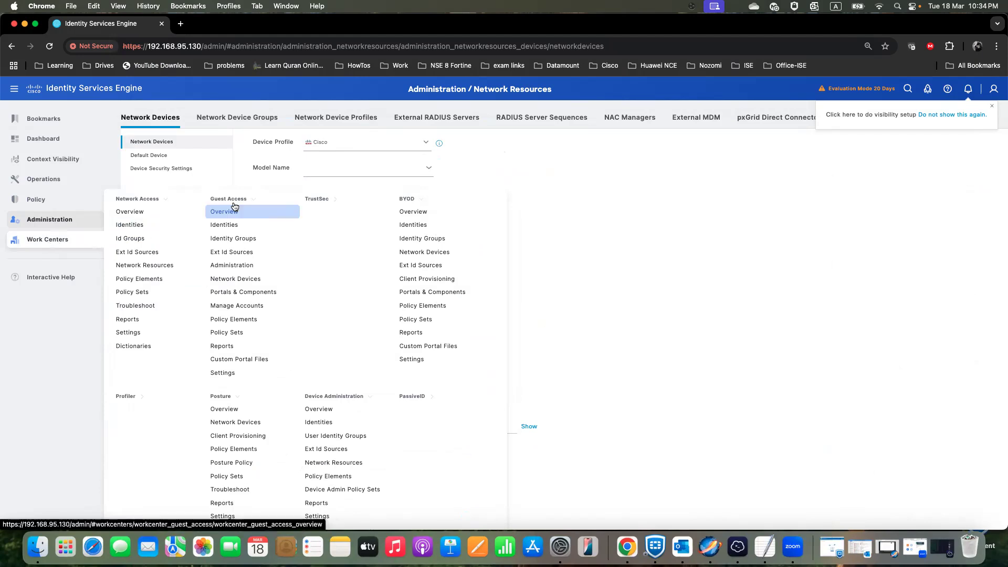
click(241, 292)
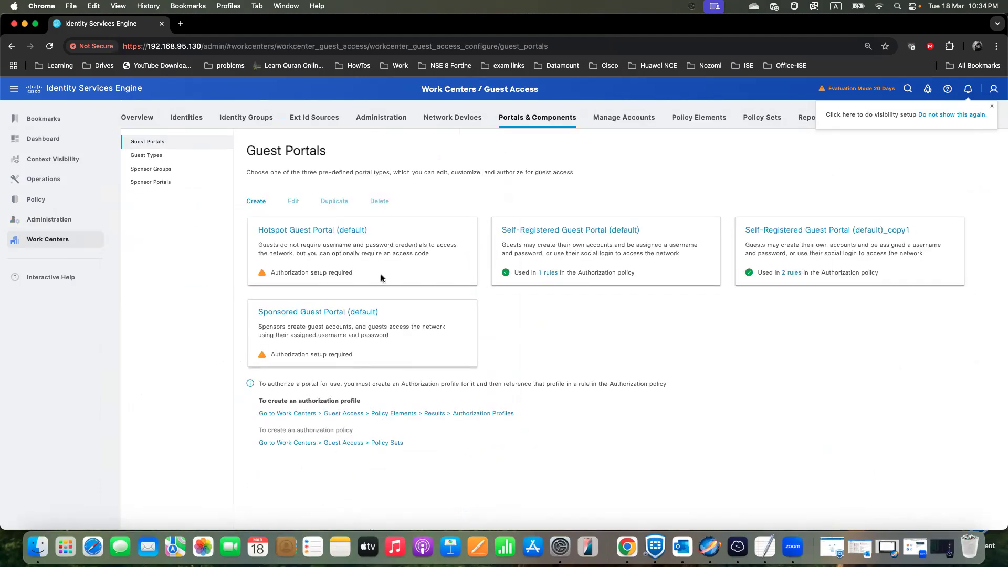
click(522, 232)
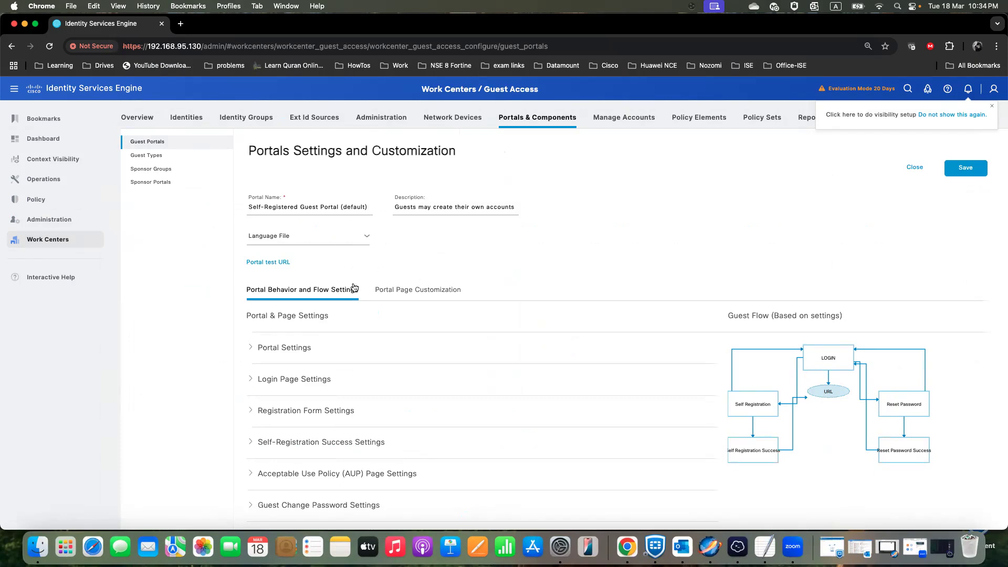
scroll(407, 313, down, 3)
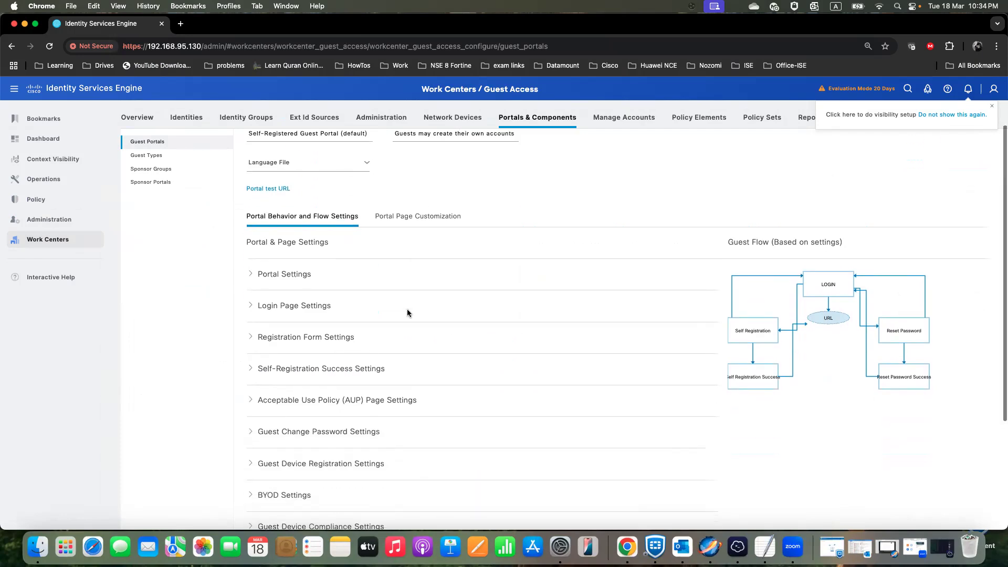
scroll(402, 314, up, 1)
click(251, 294)
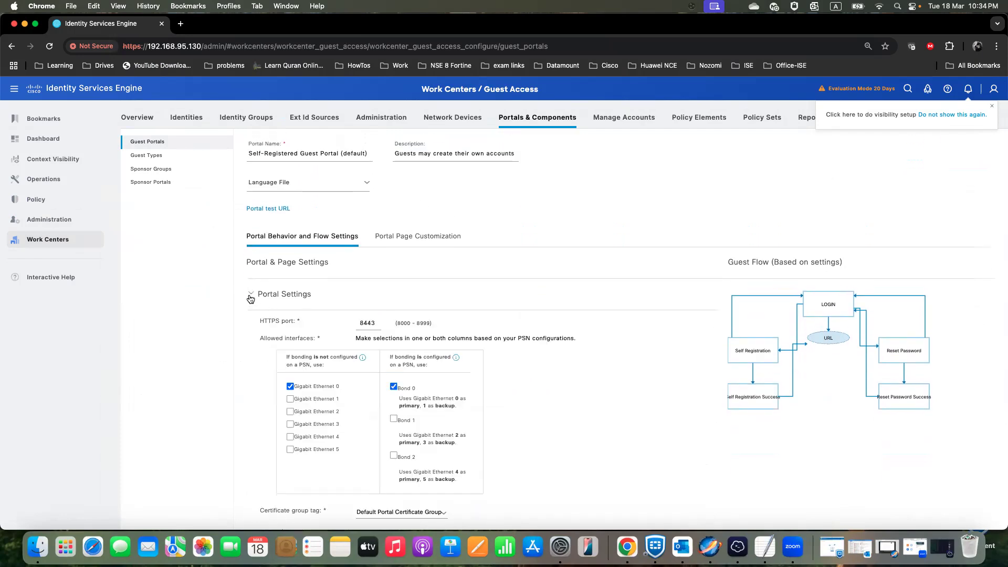
scroll(249, 335, down, 8)
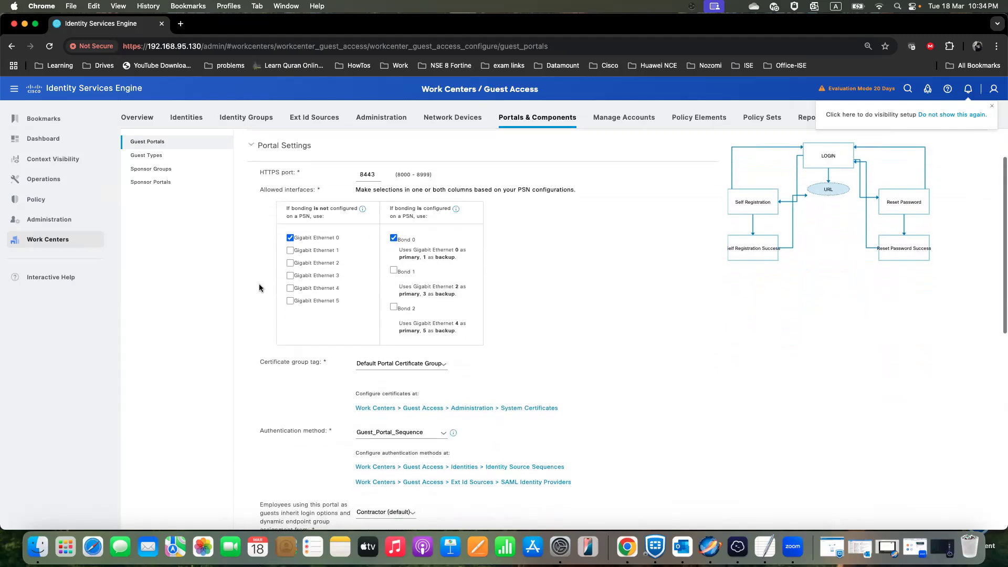
scroll(254, 298, down, 6)
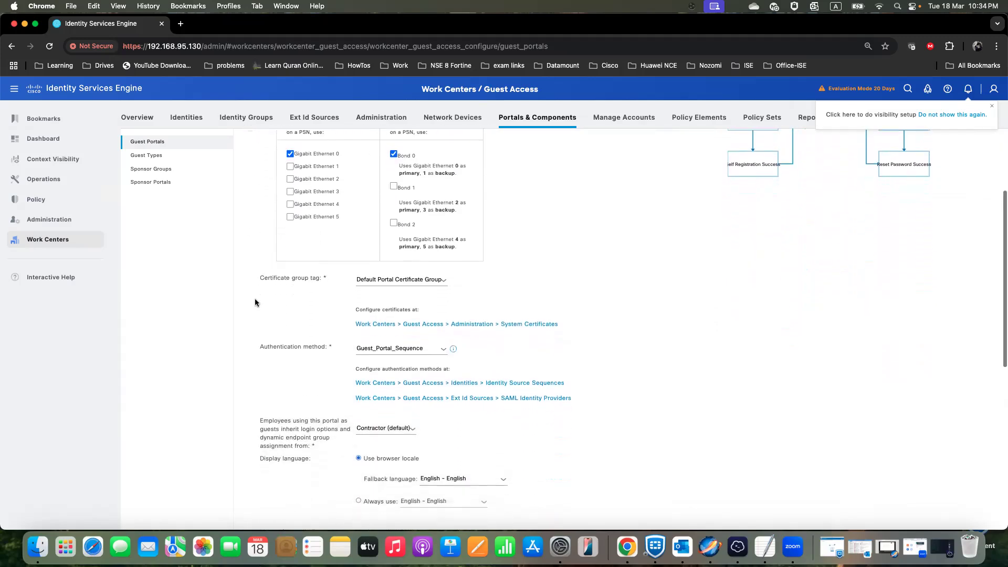
scroll(254, 298, down, 1)
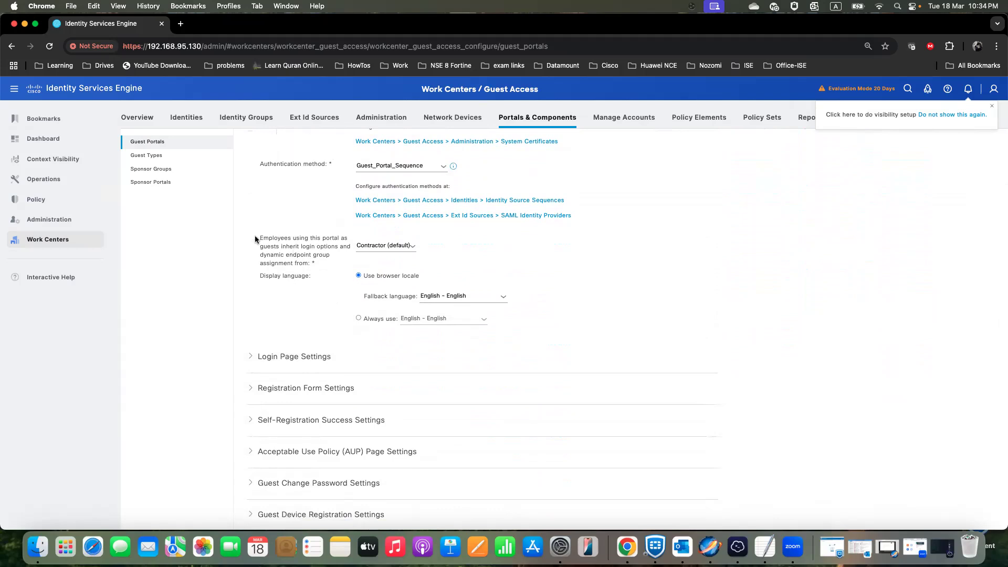
- Review the guest type choices for employees using the portal, keep Contractor (default), and look over the remaining portal settings
drag(259, 235, 319, 279)
click(319, 279)
click(408, 250)
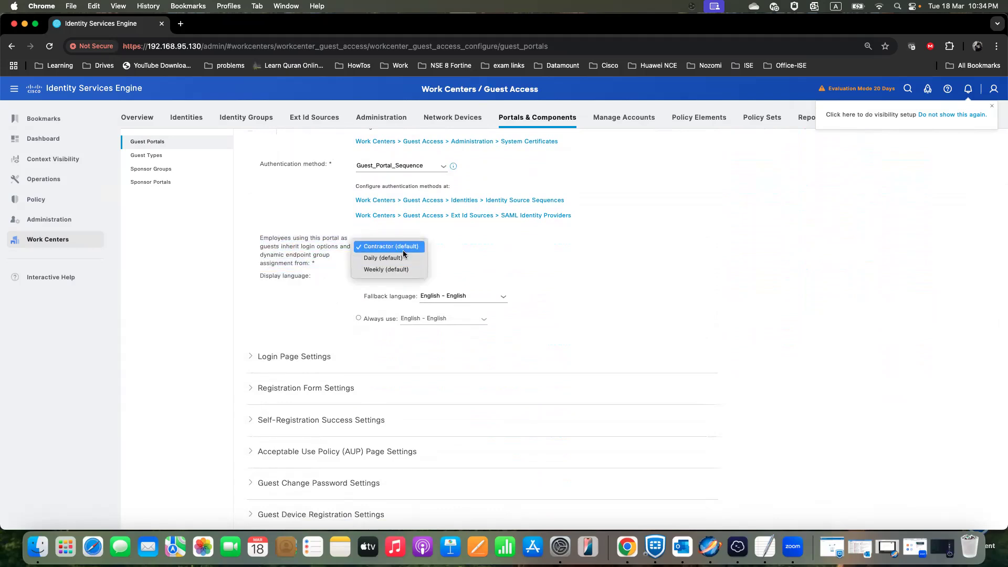
click(391, 246)
scroll(457, 267, up, 3)
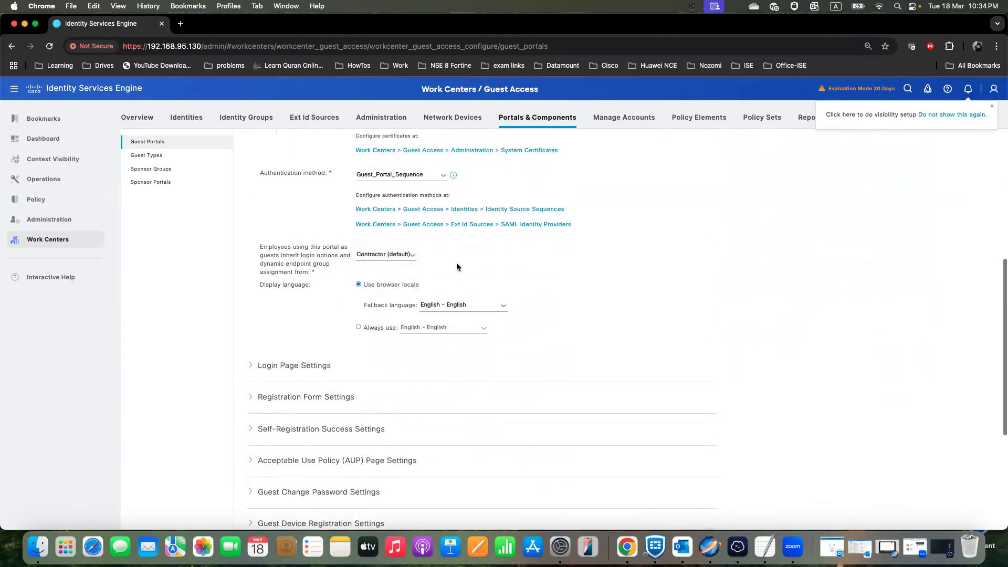
scroll(457, 267, up, 3)
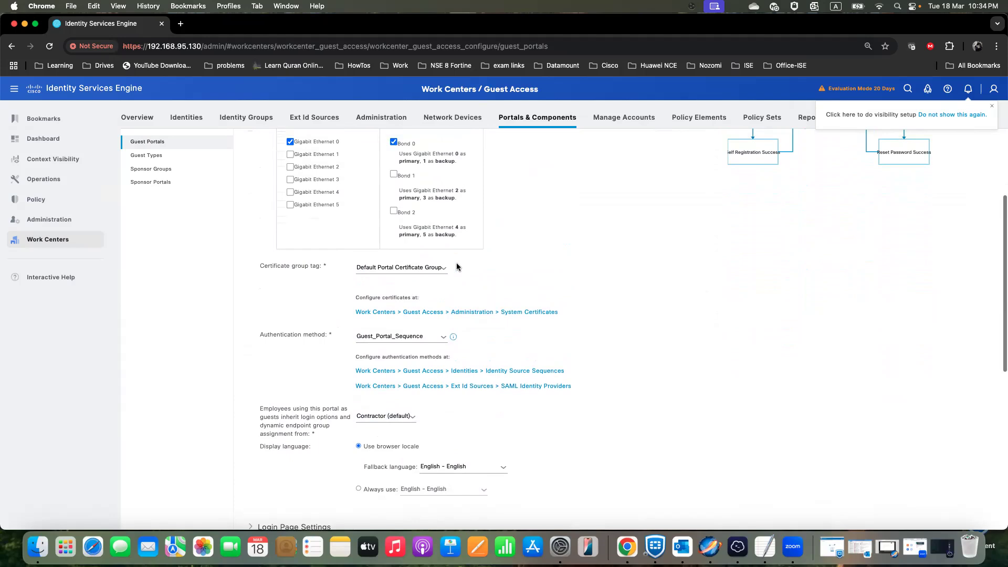
scroll(457, 267, up, 8)
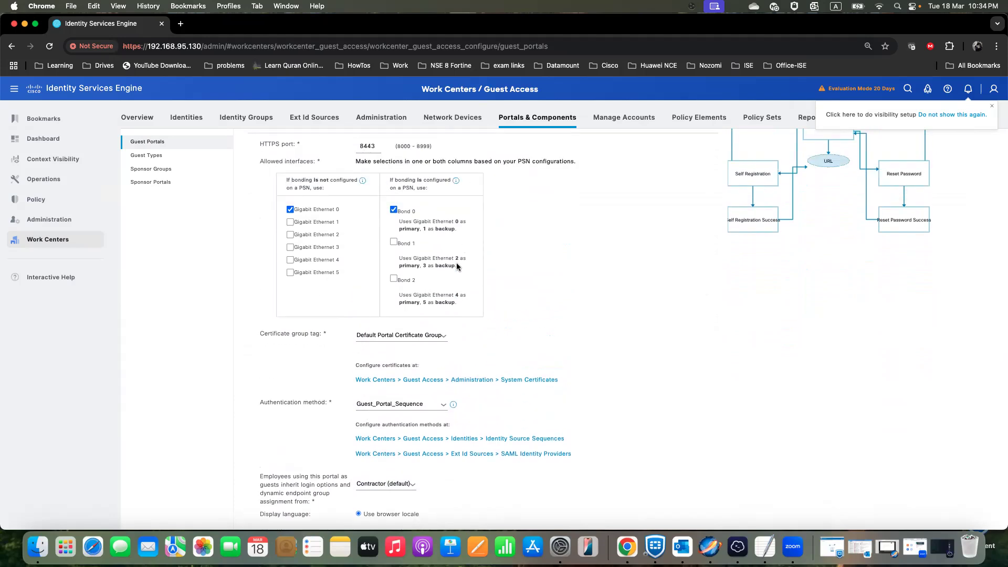
scroll(456, 267, down, 10)
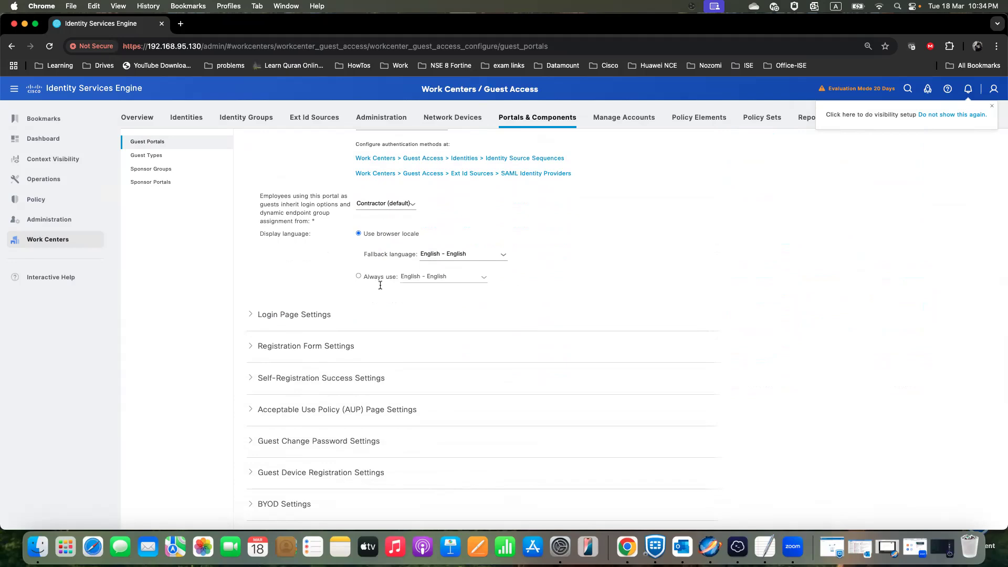
scroll(417, 315, down, 3)
scroll(415, 314, up, 7)
- Open the Contractor (default) guest type and examine its maximum account duration and login options
click(165, 158)
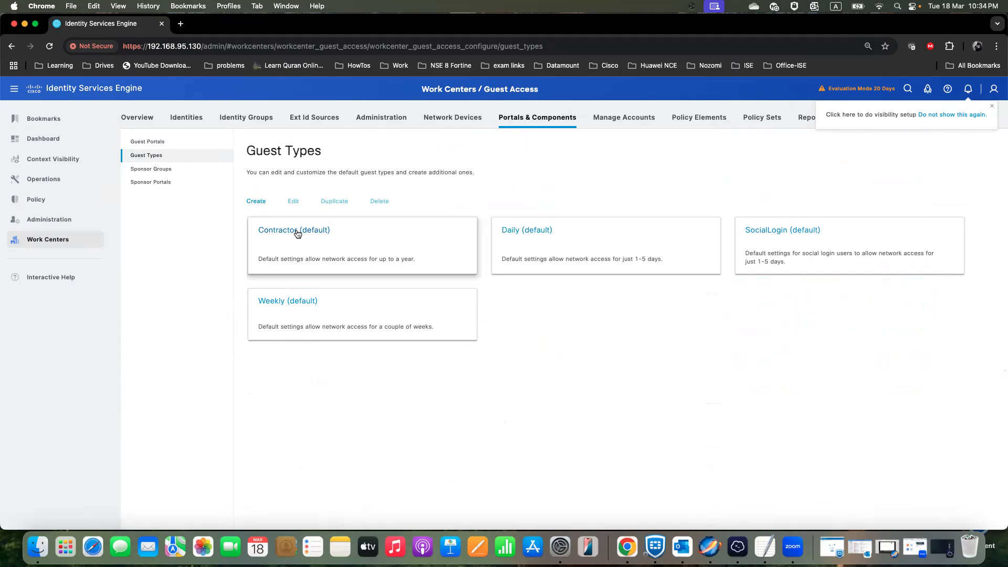
click(296, 234)
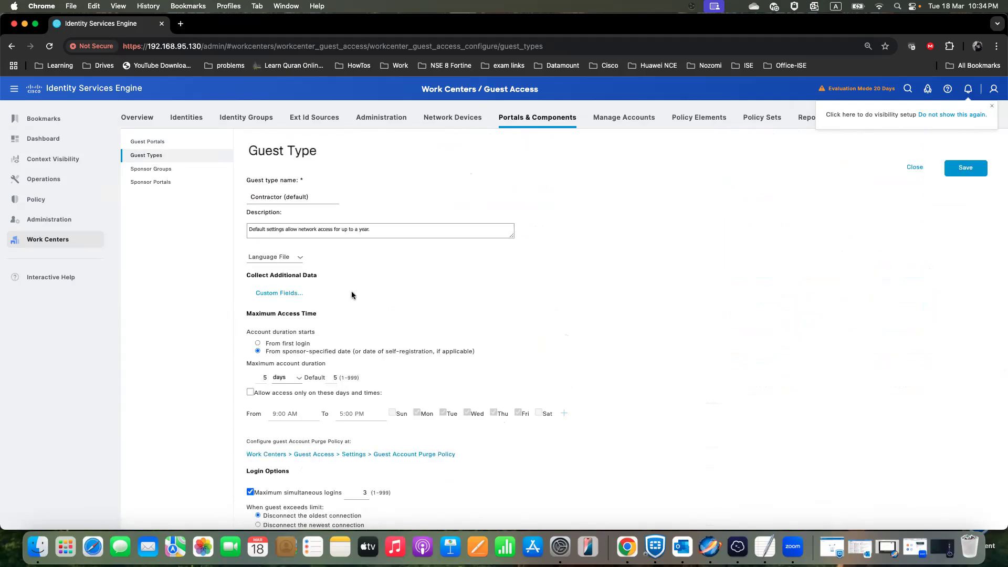
scroll(328, 284, down, 1)
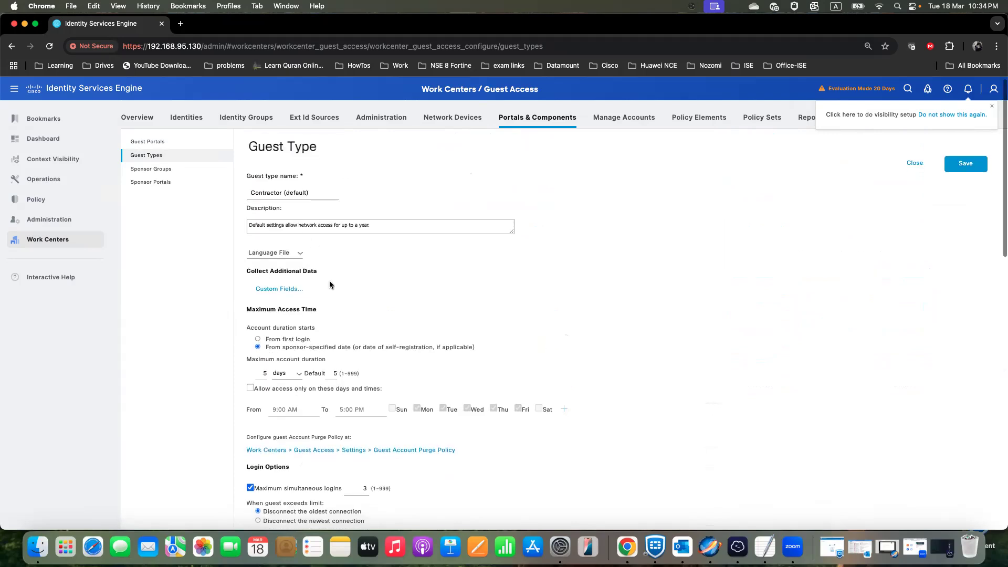
double_click(264, 364)
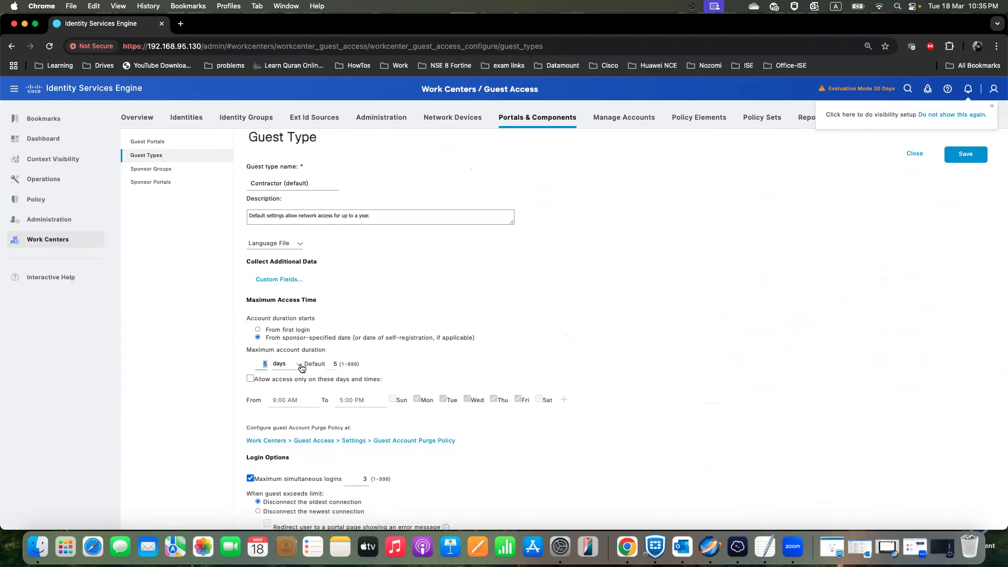
scroll(309, 376, down, 4)
scroll(303, 374, up, 5)
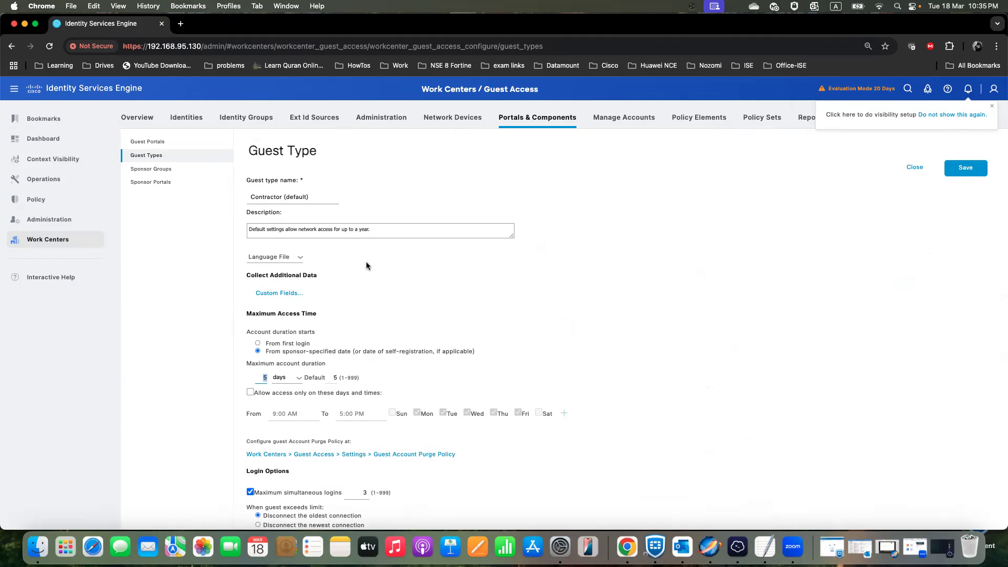
- Open the Daily (default) guest type to examine its access time settings
click(170, 158)
click(548, 238)
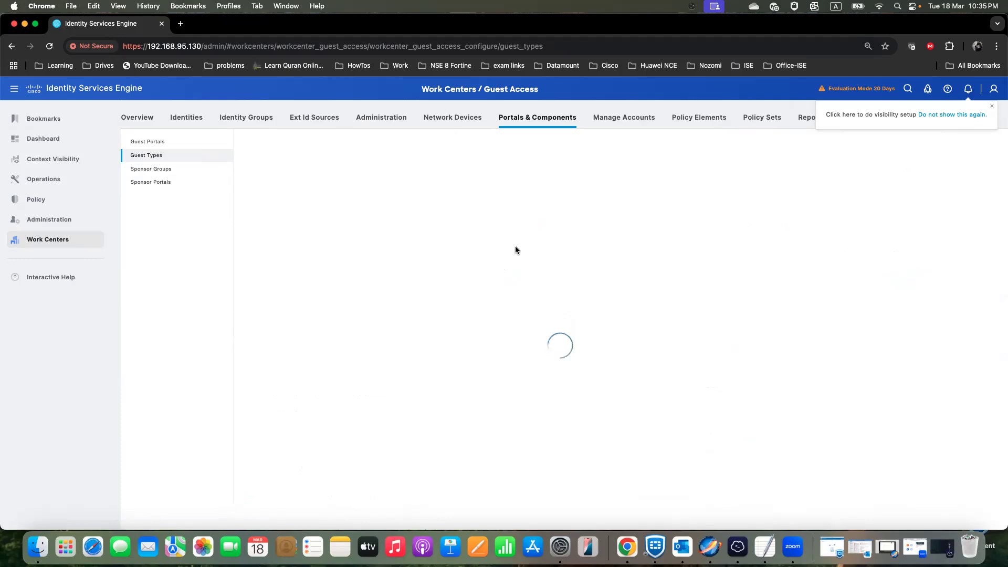
- Return to the Self-Registered Guest Portal (default) and recheck its certificate, authentication method and employee guest type settings
click(148, 144)
click(568, 231)
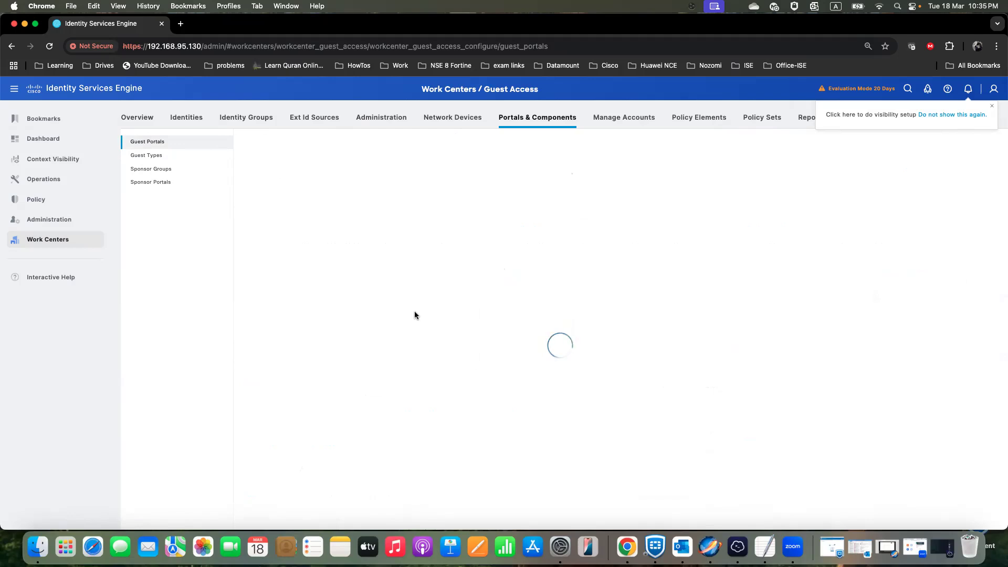
scroll(418, 352, down, 4)
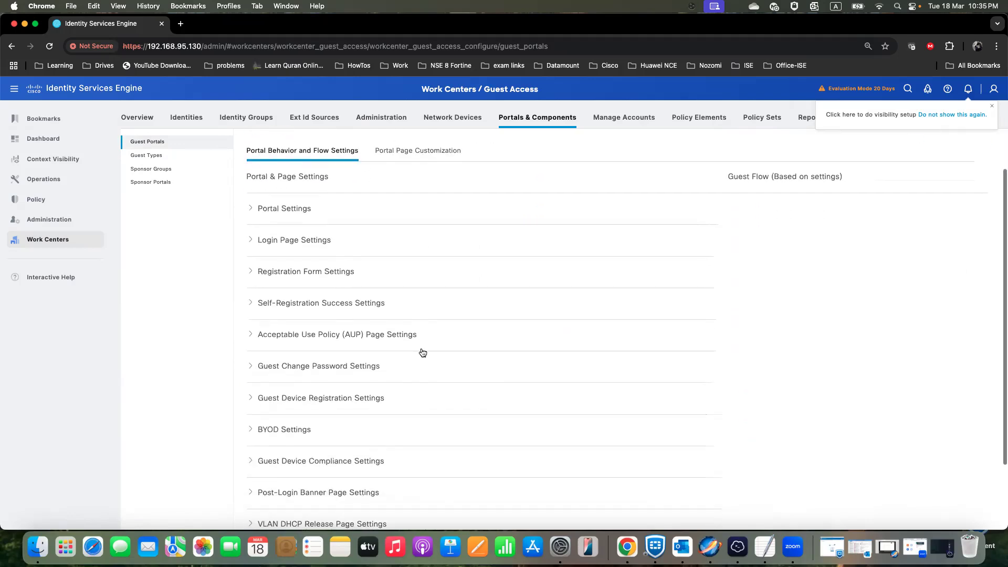
scroll(419, 352, up, 4)
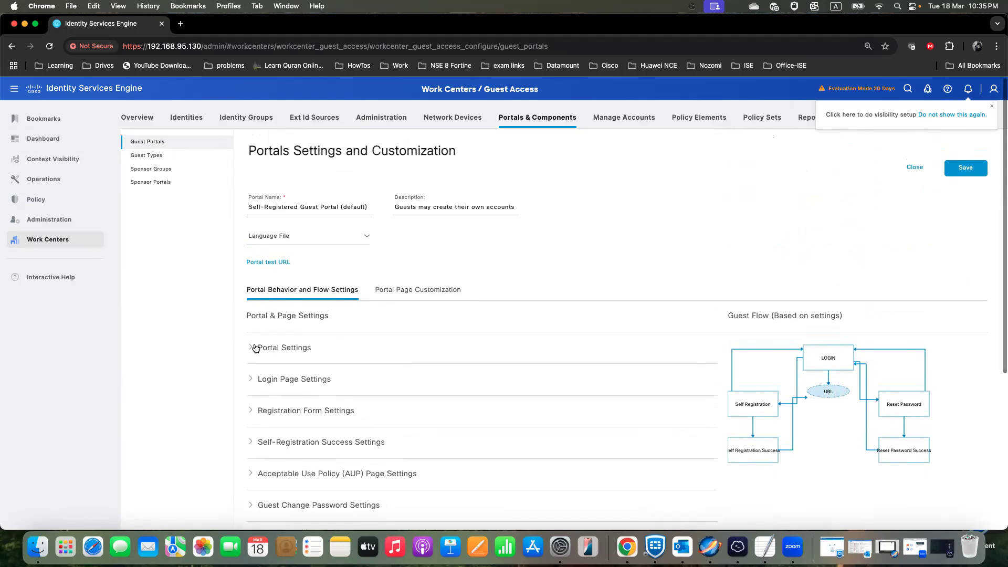
click(254, 348)
scroll(273, 369, down, 8)
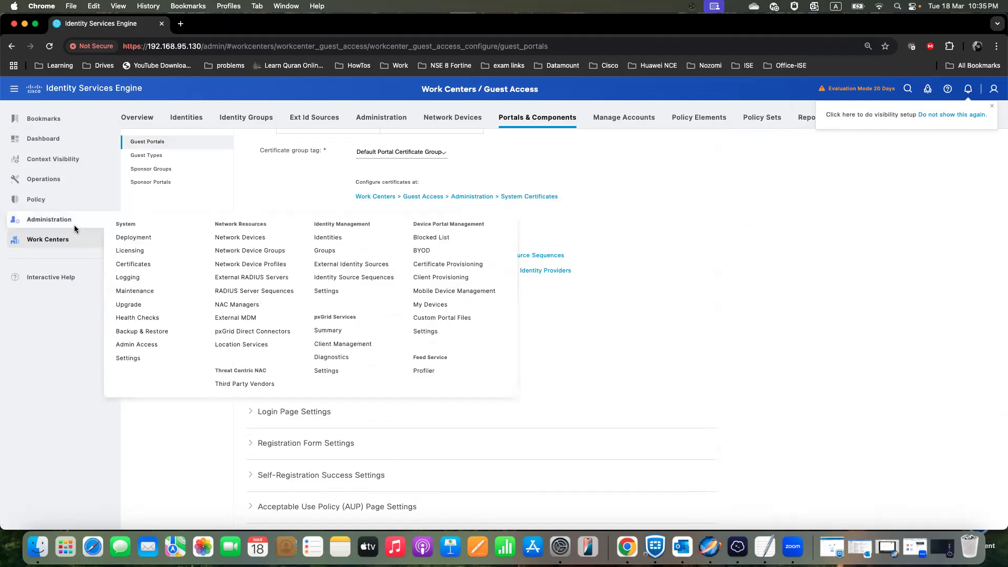
- Open the authorization profiles among the policy element results and start a new authorization profile
mouse_move(51, 206)
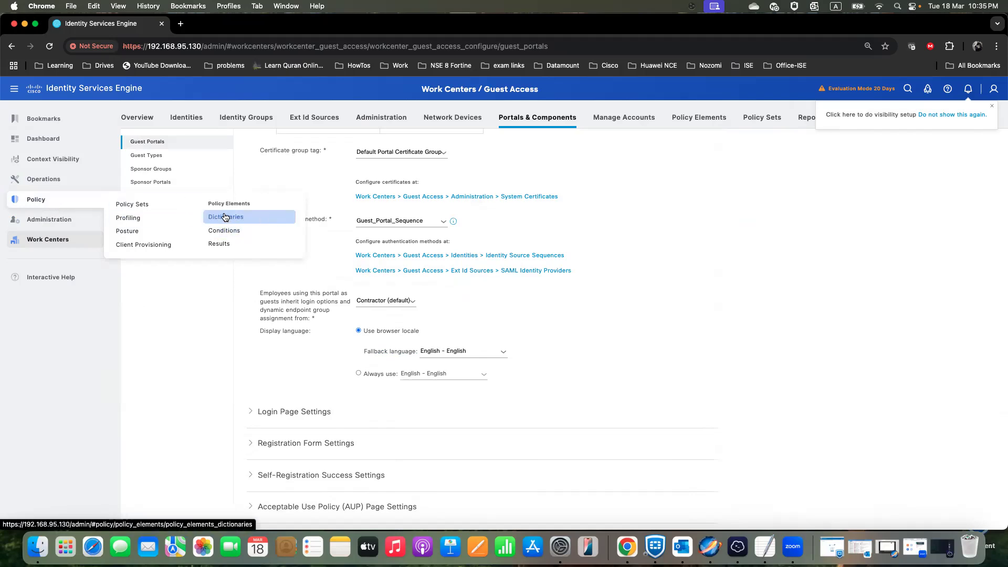
click(219, 243)
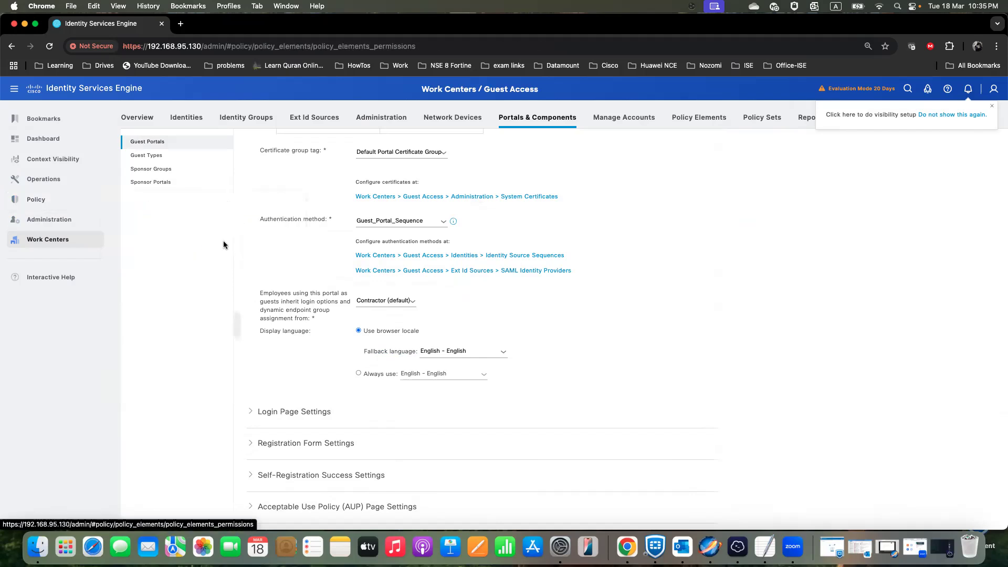
click(178, 184)
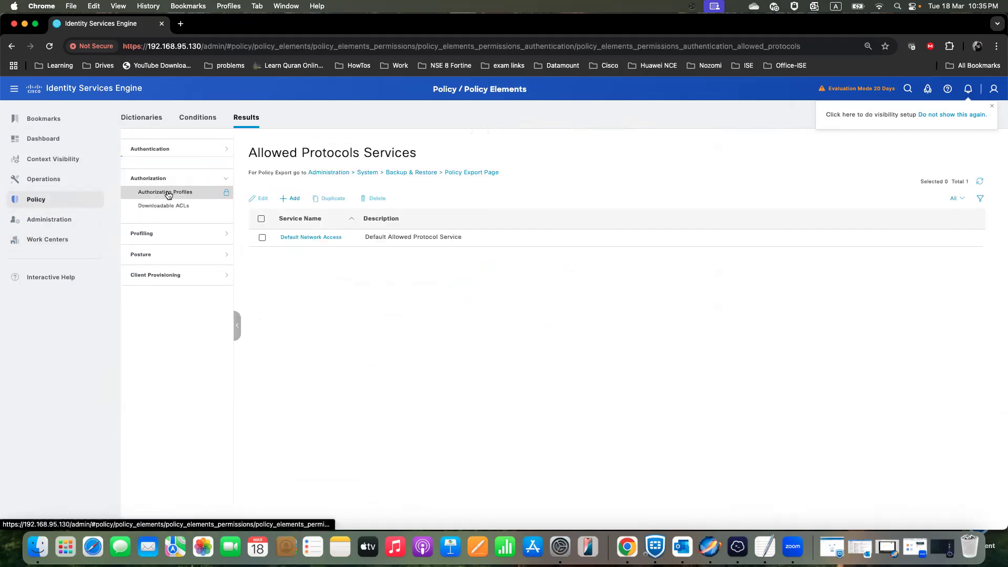
click(171, 188)
click(299, 204)
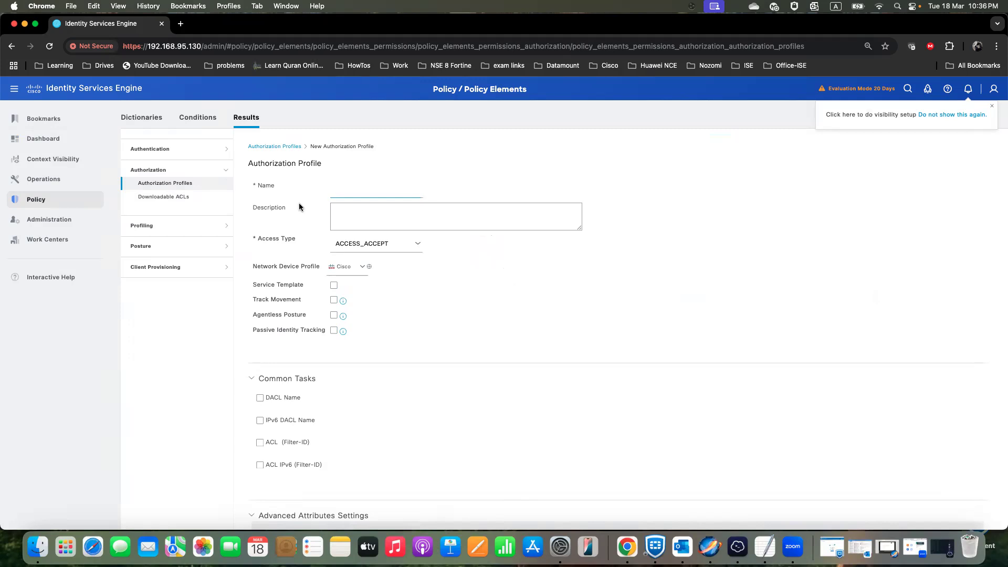
- Name the new authorization profile Lab_Wired_Redirect and enable its VLAN task with ID/Name 97
text(Lab_Wired)
text(_Redirect)
scroll(313, 386, down, 1)
scroll(329, 410, down, 5)
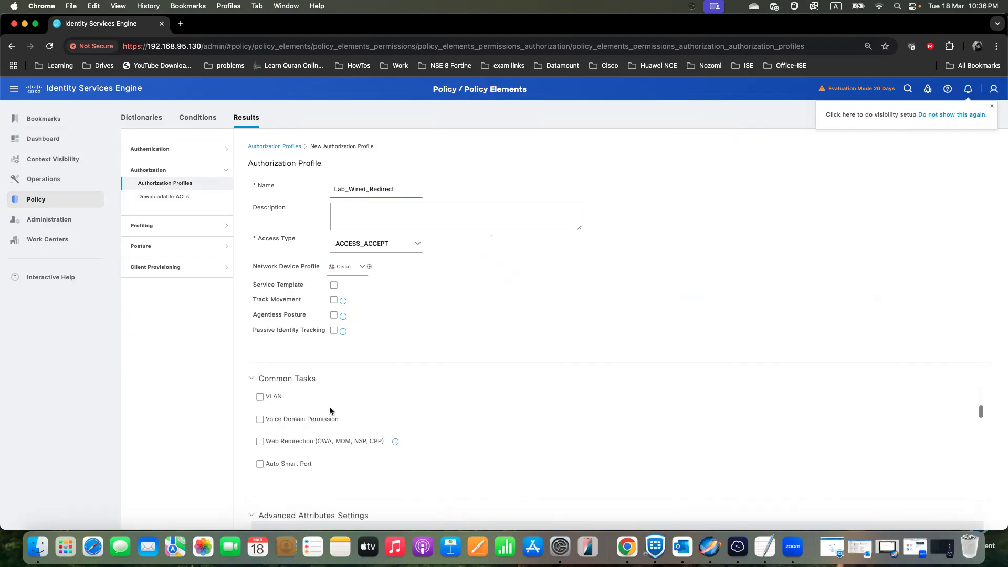
click(261, 397)
click(549, 398)
text(97)
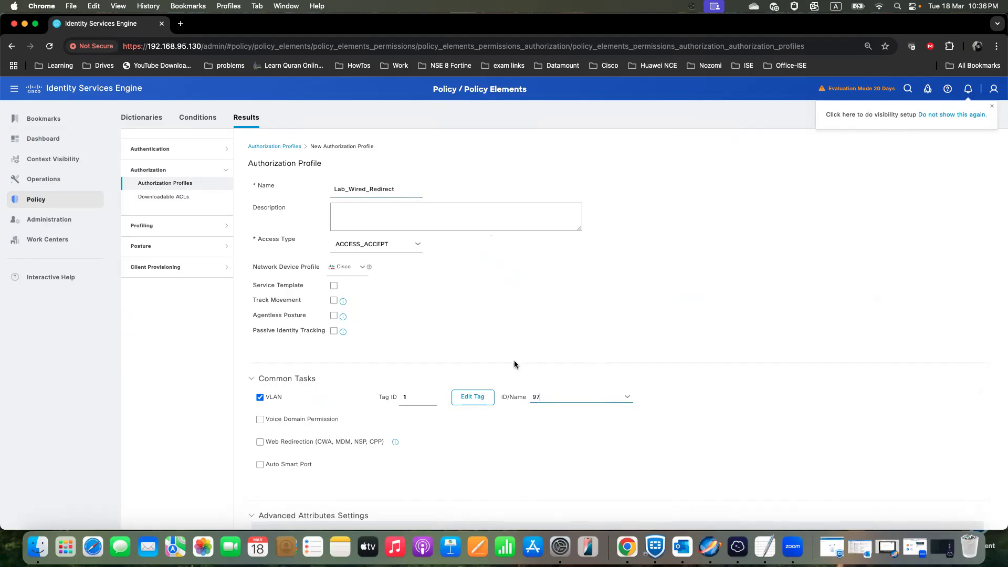
- Enable Web Redirection for the authorization profile with Centralized Web Auth
scroll(520, 372, down, 1)
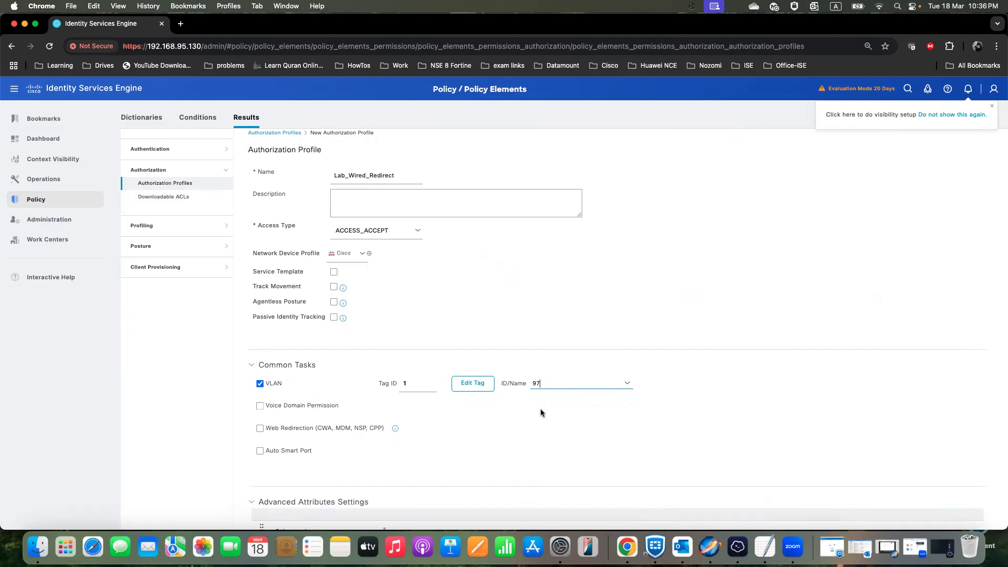
scroll(336, 440, down, 1)
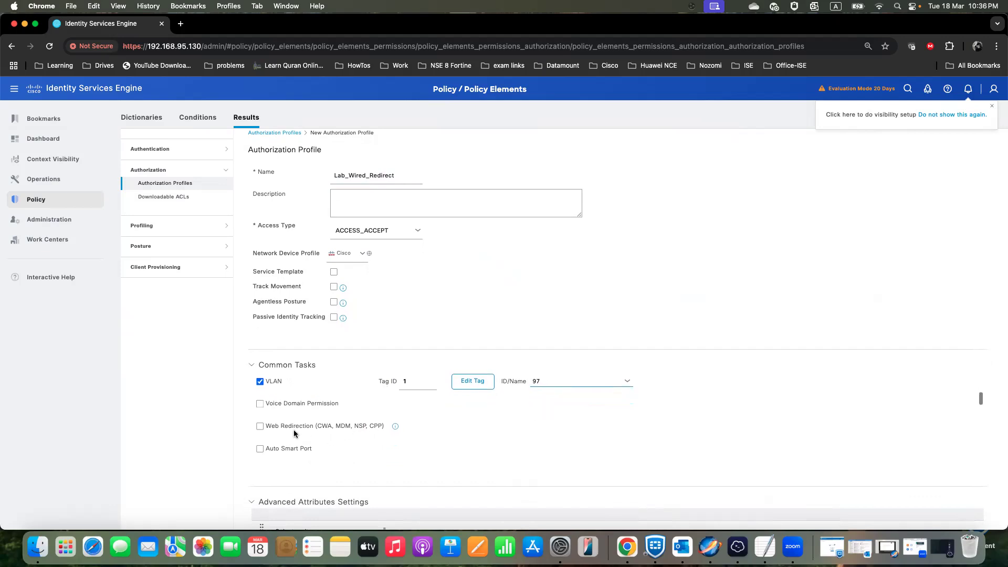
click(260, 426)
scroll(315, 443, down, 1)
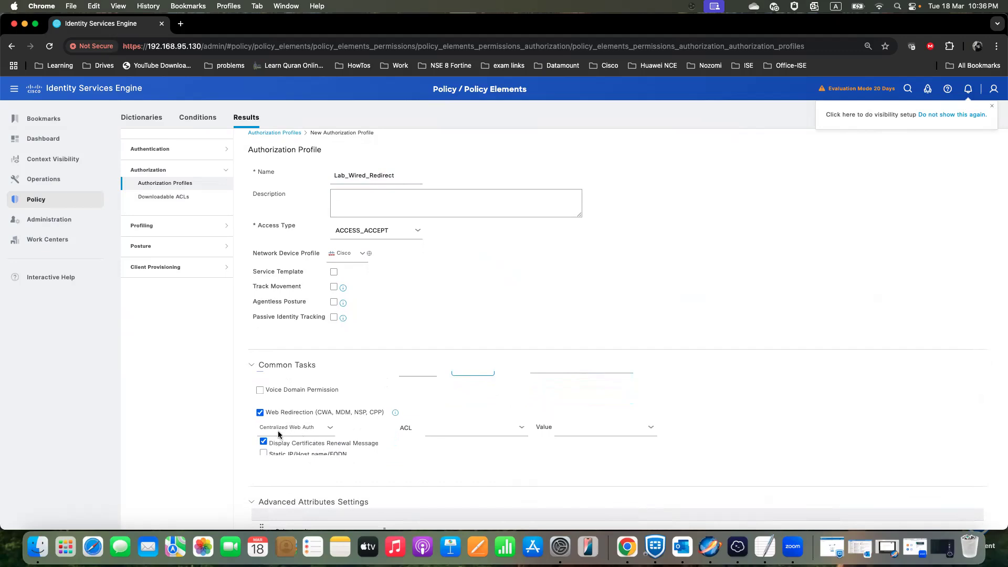
- Copy the ACL name Guest_Web_Redirect from the TextEdit notes and enter it as the web redirection ACL in Chrome
click(445, 427)
click(765, 546)
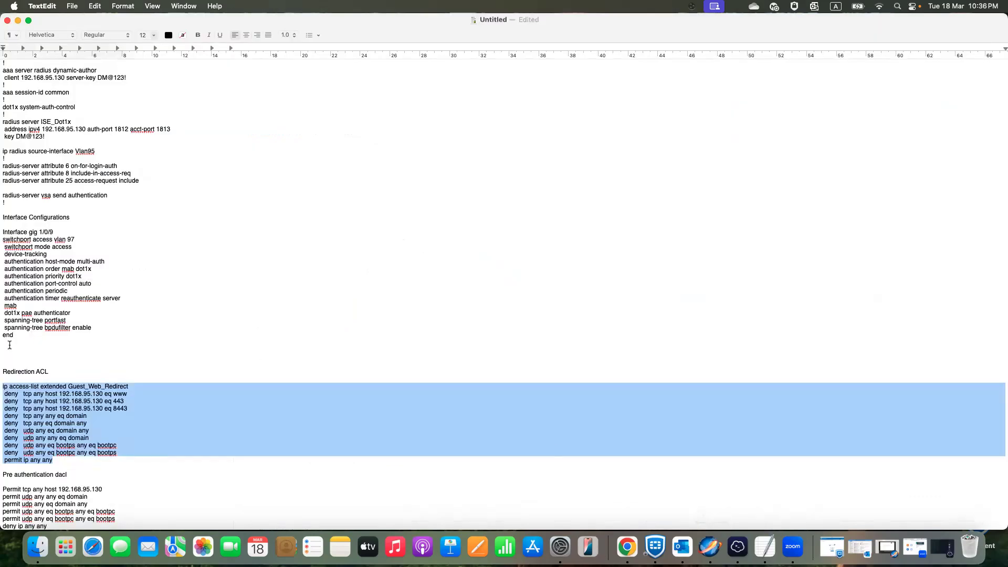
click(108, 381)
drag(133, 386, 69, 386)
right_click(69, 385)
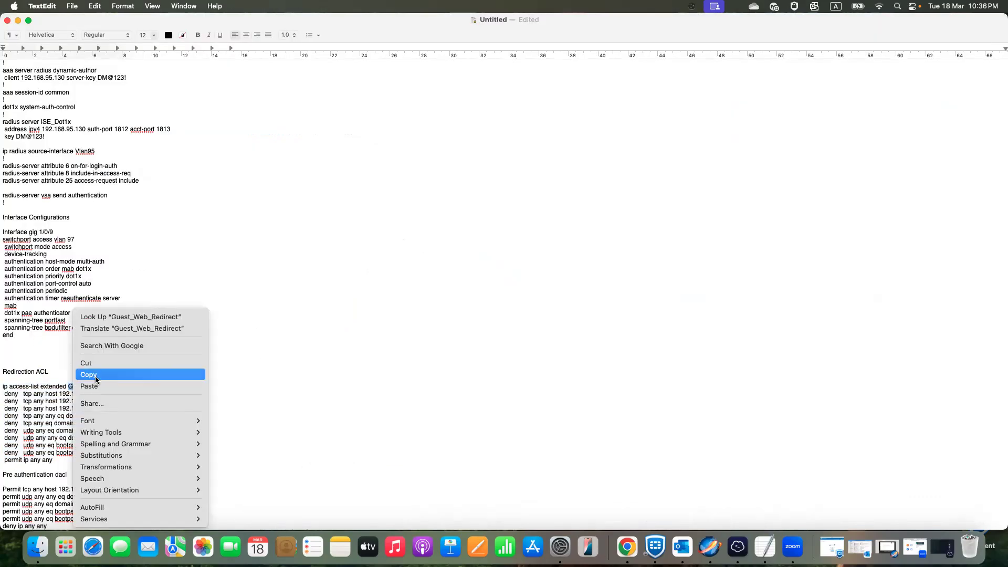
click(95, 377)
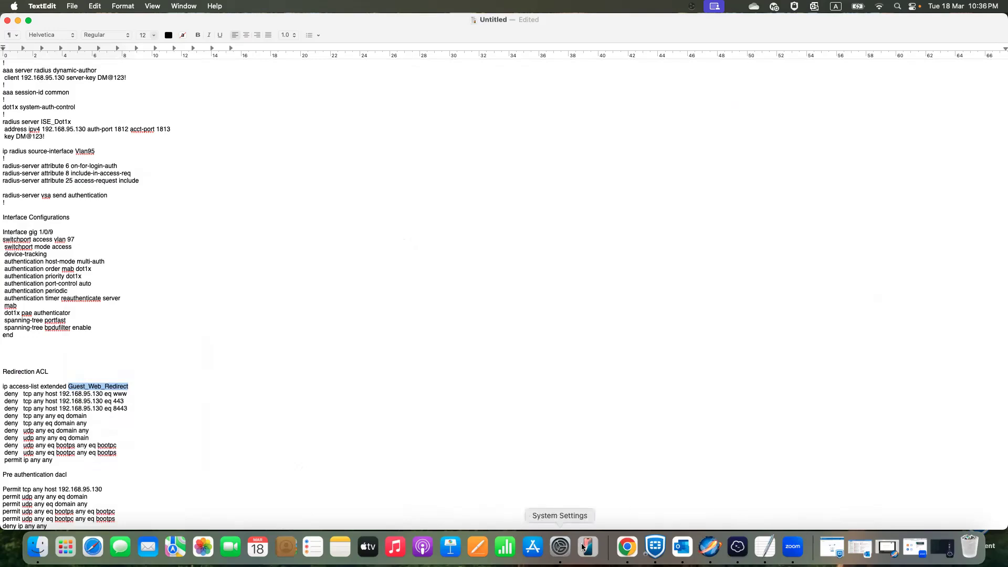
click(627, 547)
click(454, 430)
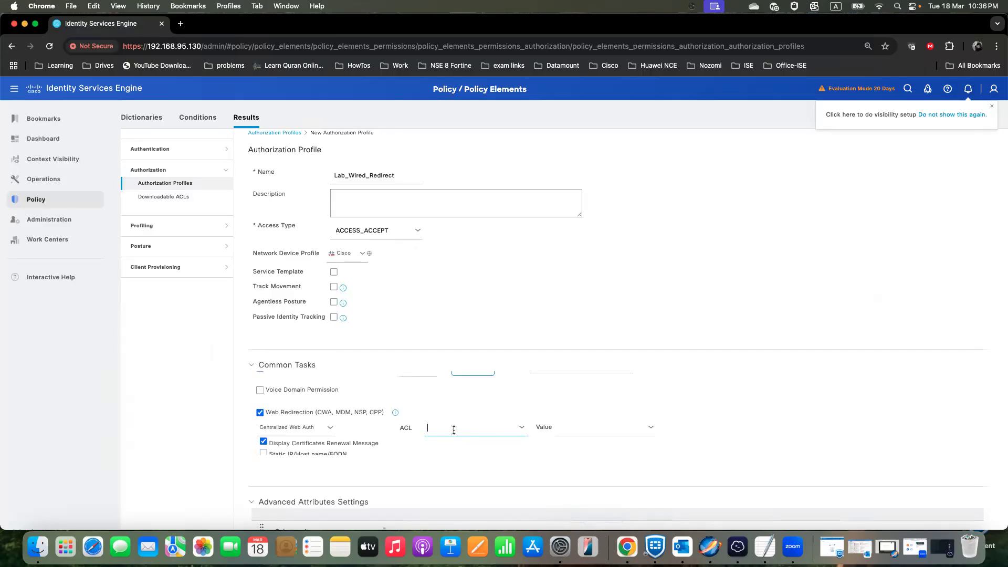
key(super+v)
drag(496, 429, 427, 429)
- Set the web redirection's portal value to Self-Registered Guest Portal (default)
scroll(543, 420, down, 2)
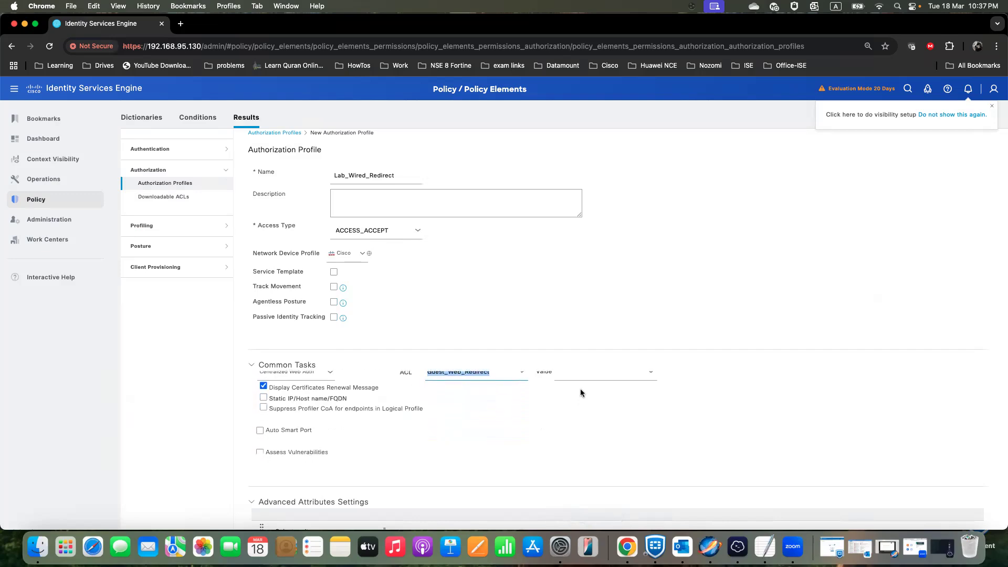
scroll(612, 409, up, 1)
click(651, 393)
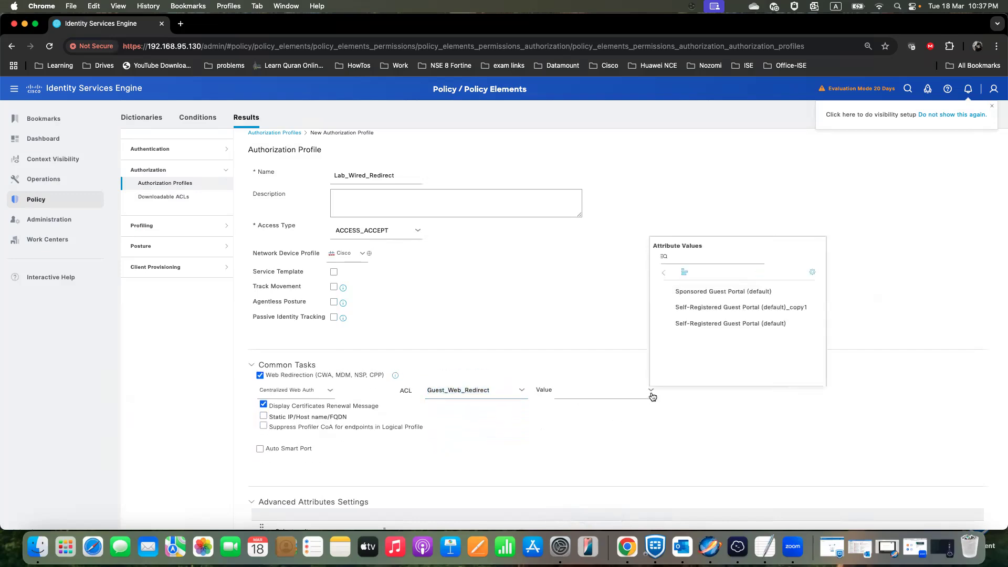
click(718, 330)
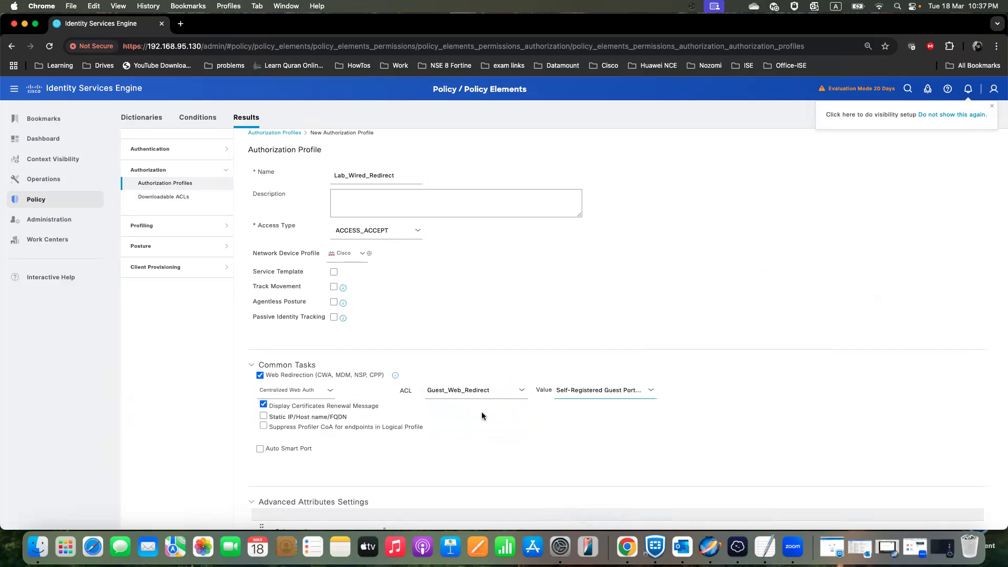
- Enable the redirection's static IP/host name option with 192.168.95.130 and submit the authorization profile
click(263, 415)
click(395, 425)
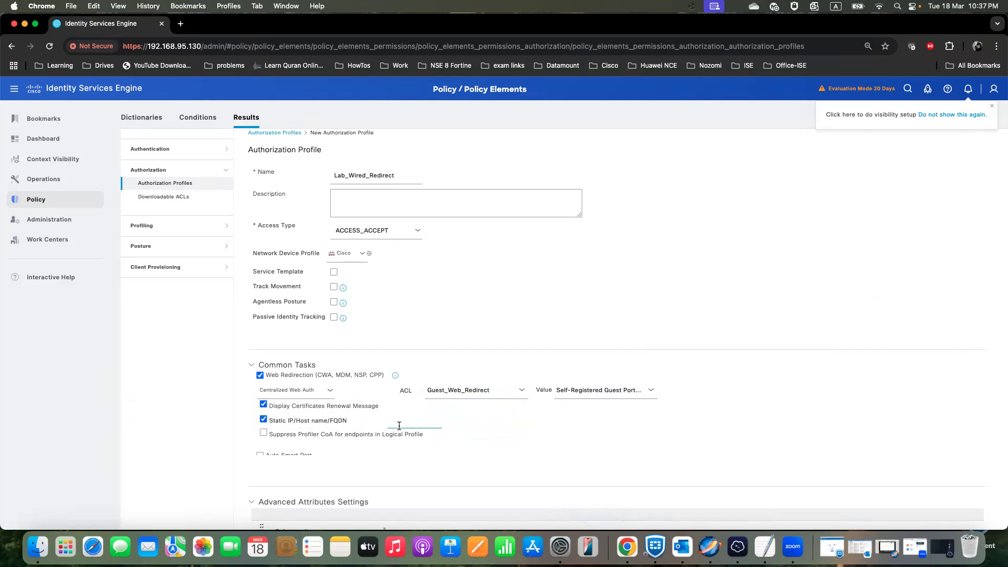
text(192.168.95.130)
scroll(462, 435, down, 5)
scroll(499, 433, down, 8)
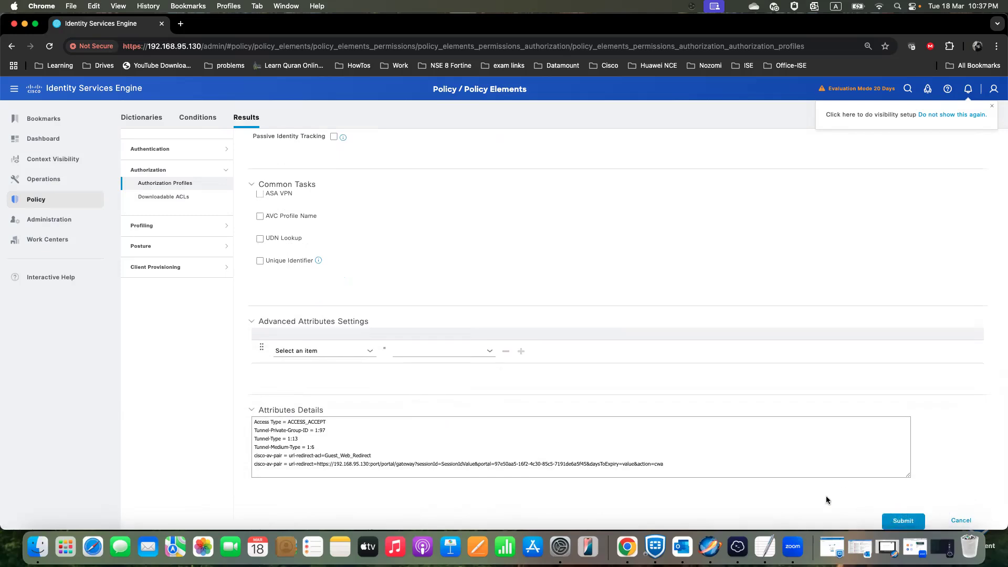
click(903, 519)
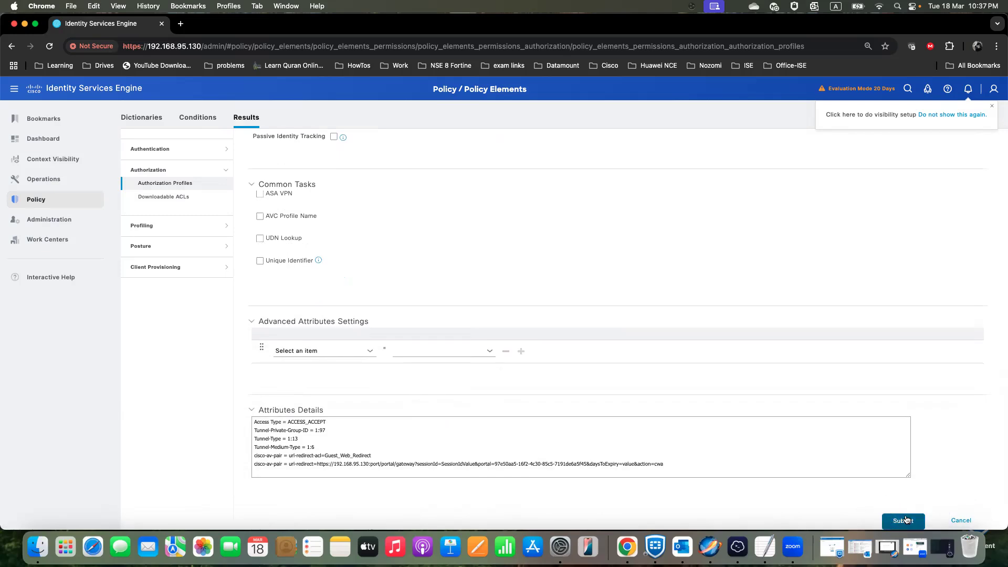
click(904, 520)
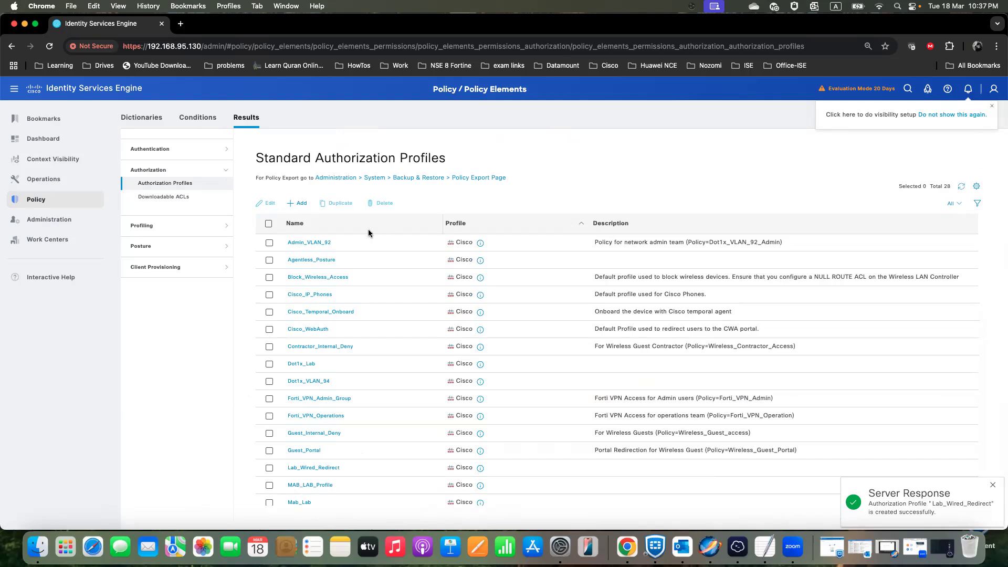
- Open the downloadable ACLs and examine the content of the existing Pre_auth_redirect ACL
click(185, 199)
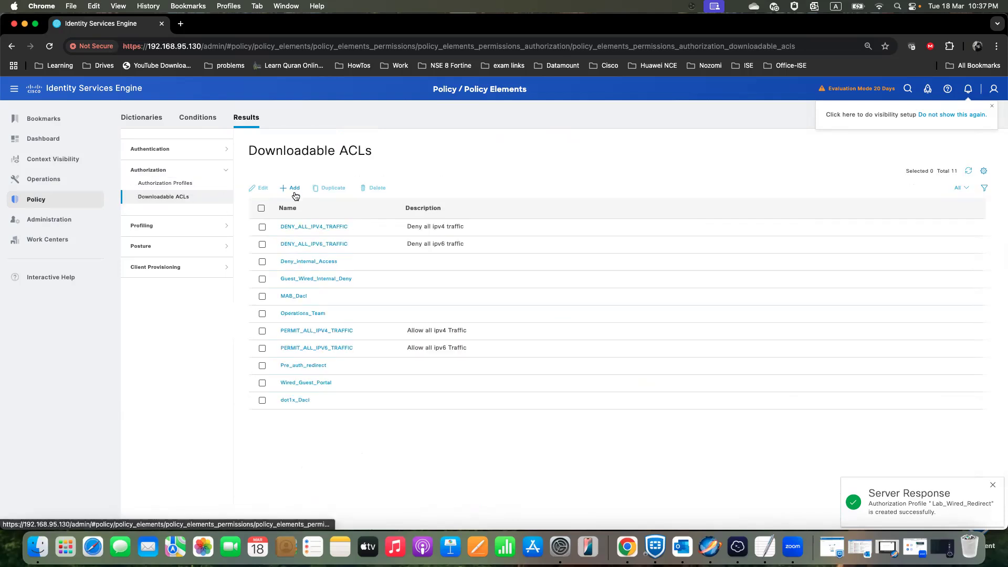
click(290, 190)
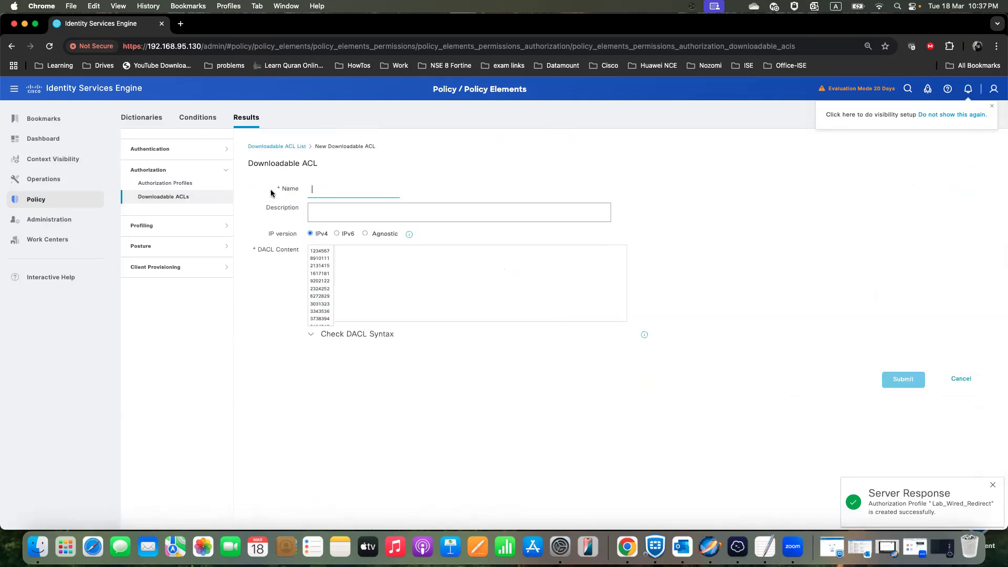
click(172, 197)
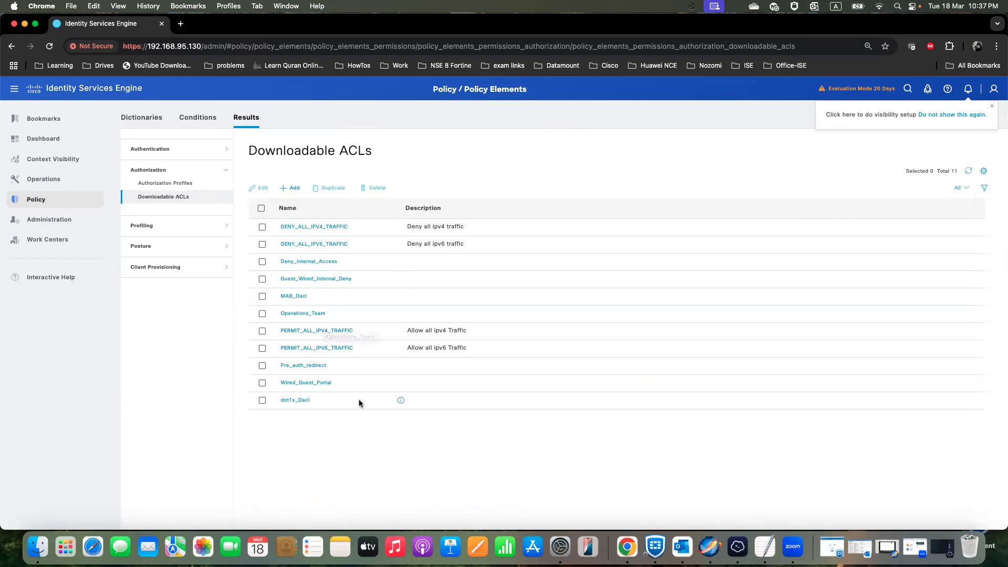
click(313, 366)
drag(405, 284, 330, 278)
click(181, 196)
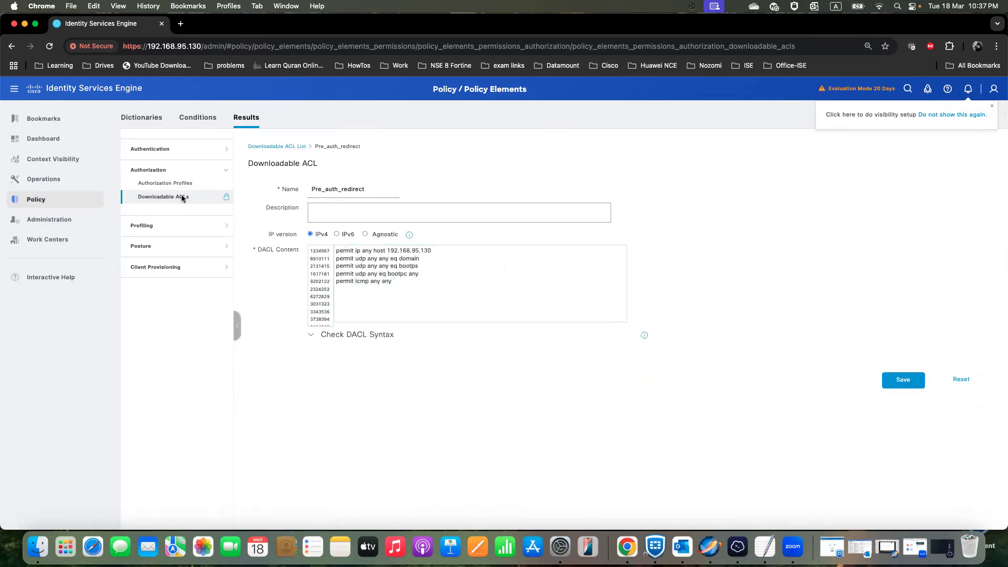
click(534, 183)
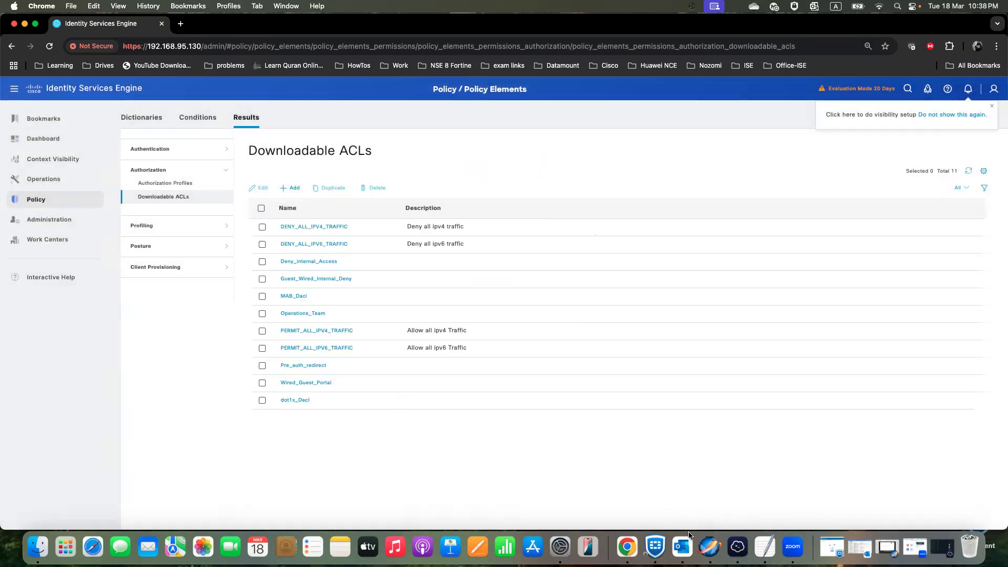
- Switch to TextEdit and copy the pre-authentication DACL entries, from "Permit tcp any host 192.168.95.130" through "deny ip any any"
click(764, 545)
scroll(247, 443, up, 3)
scroll(247, 443, down, 3)
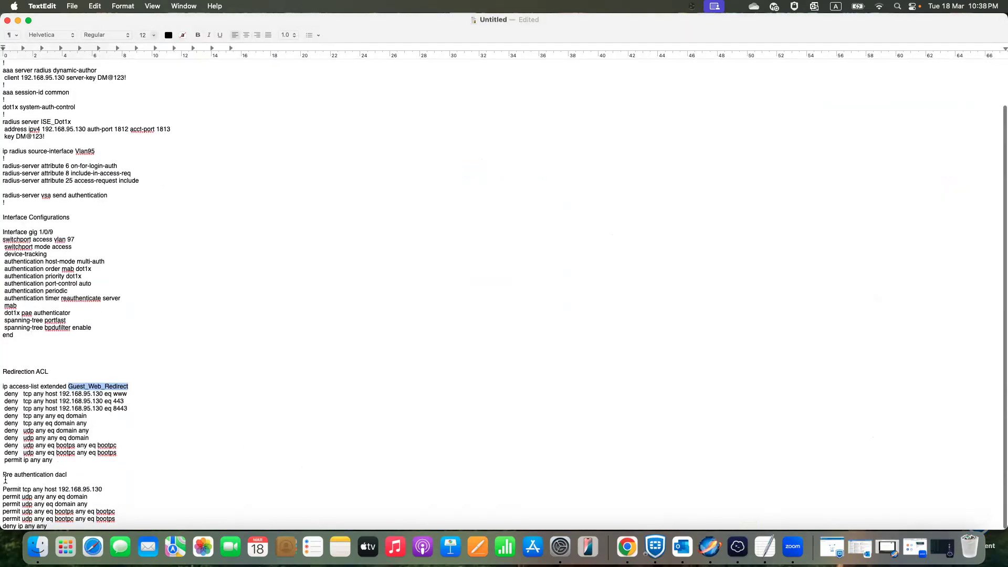
drag(3, 490, 65, 489)
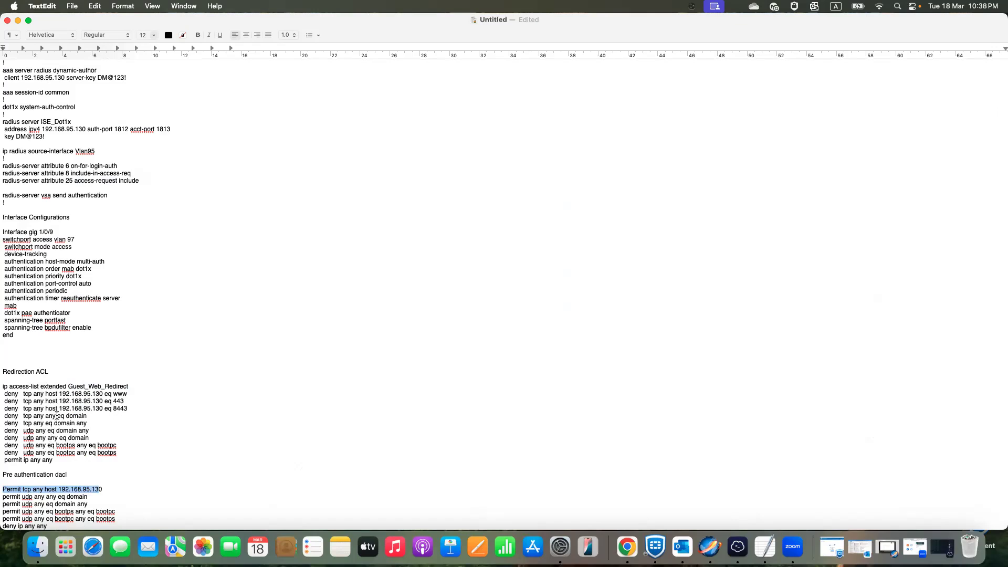
click(106, 501)
drag(3, 490, 97, 489)
click(5, 490)
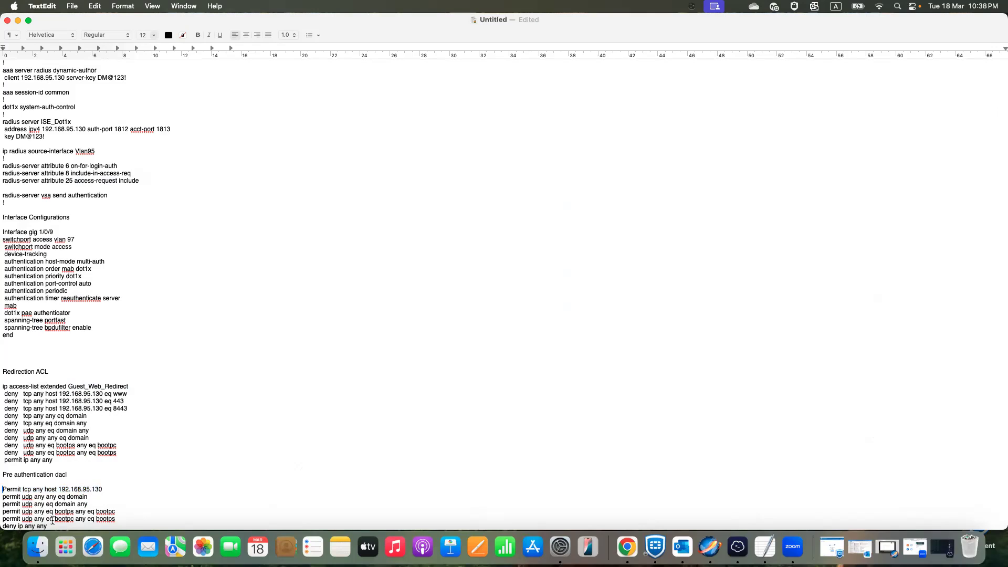
drag(31, 523, 3, 489)
right_click(18, 499)
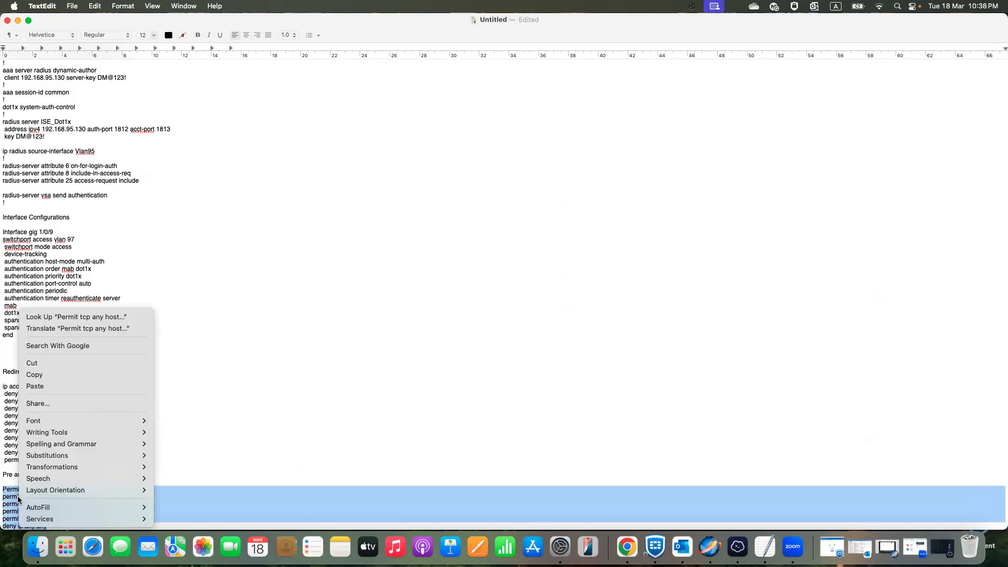
click(46, 376)
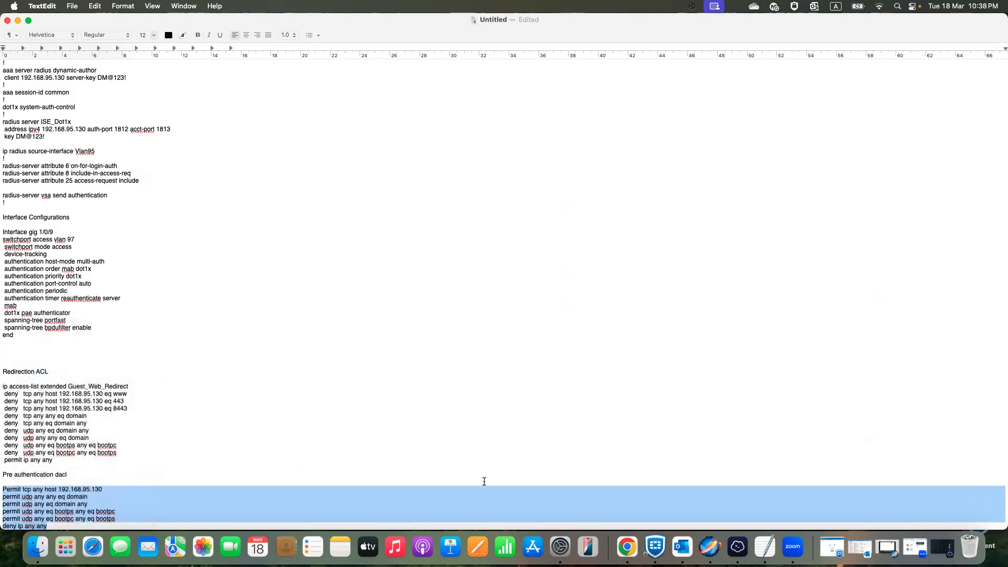
- Return to Chrome and start a new downloadable ACL named Lab_pre_auth_ACL
click(629, 548)
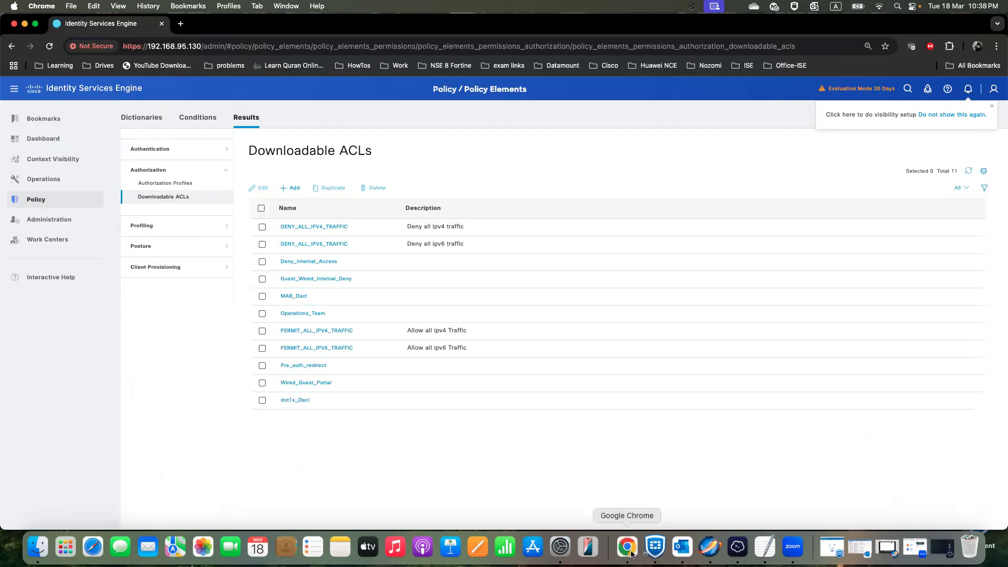
click(293, 188)
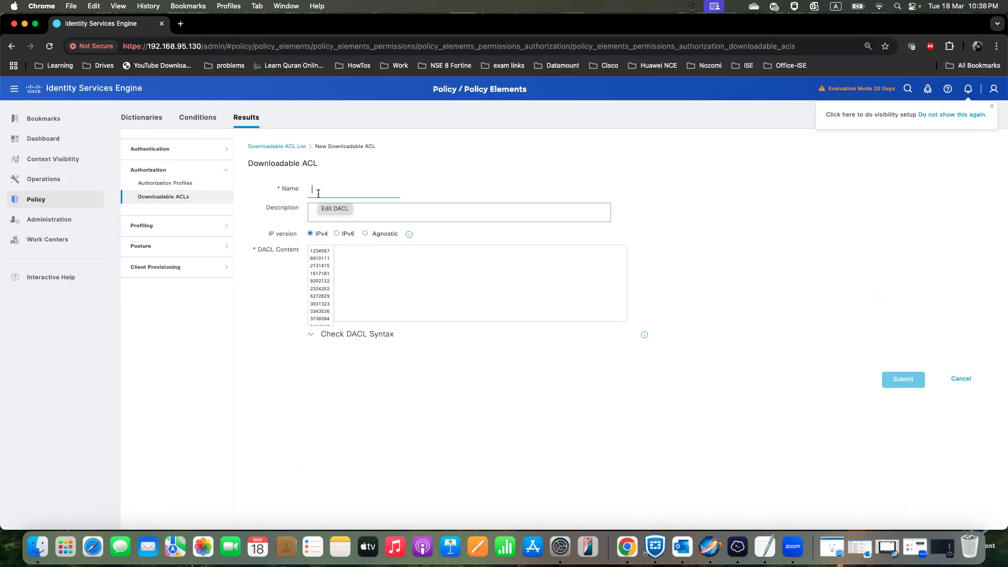
text(Lab_pre_au)
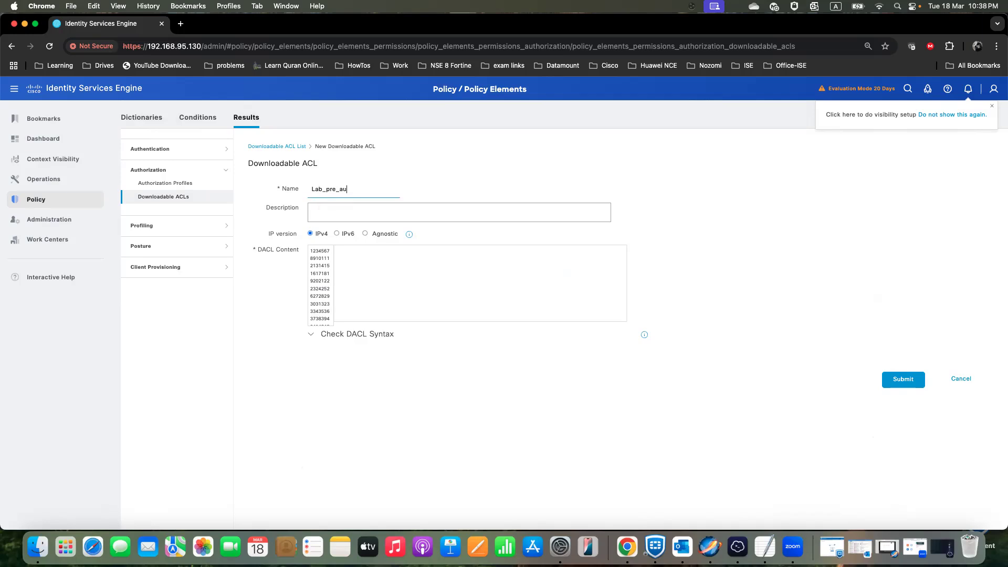
text(th_ACL)
- Paste the copied pre-authentication entries as the DACL content, check the syntax, and submit the ACL
click(353, 264)
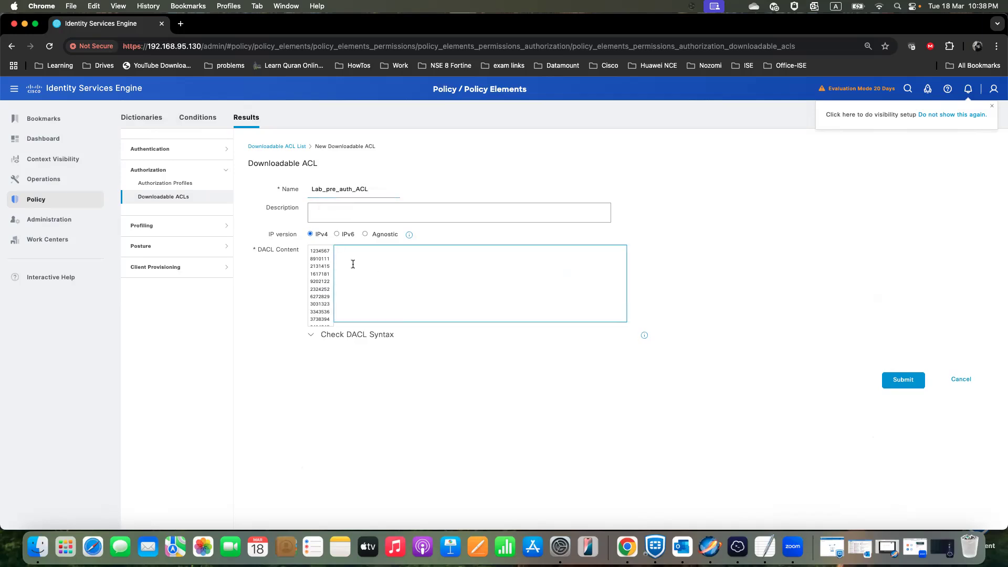
key(super+v)
click(338, 335)
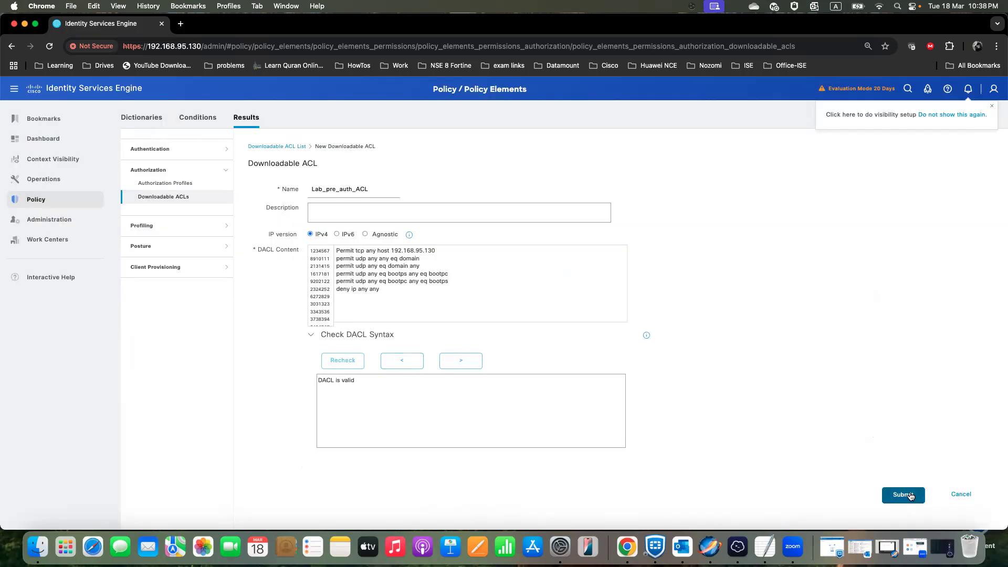
click(901, 494)
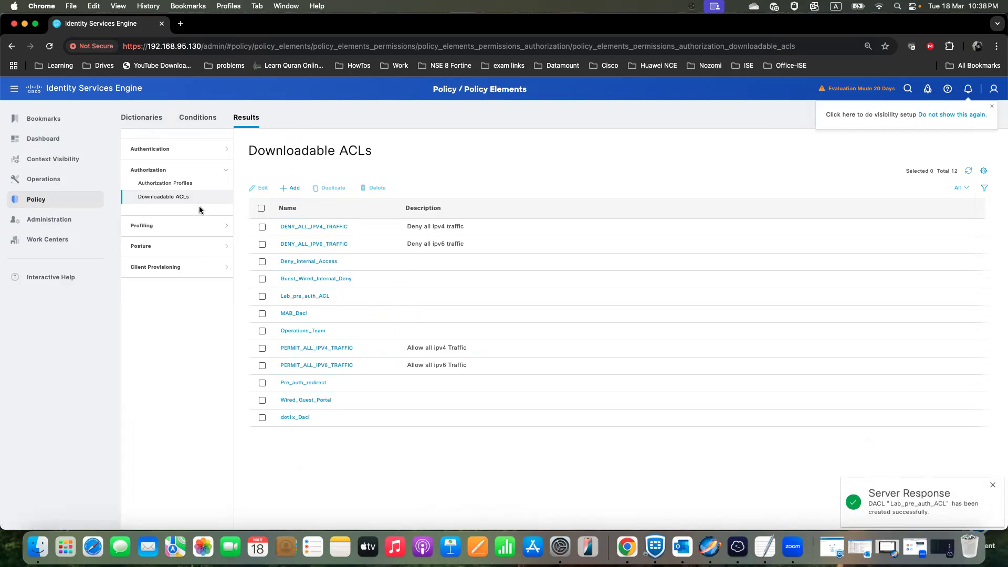
- Open the Lab_Wired_Redirect authorization profile for editing
click(186, 191)
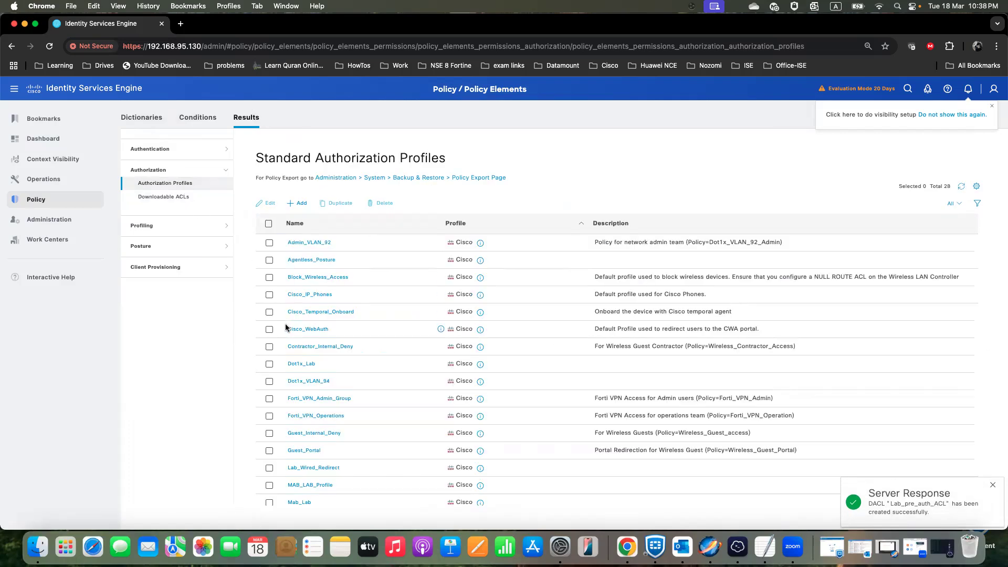
scroll(285, 323, down, 5)
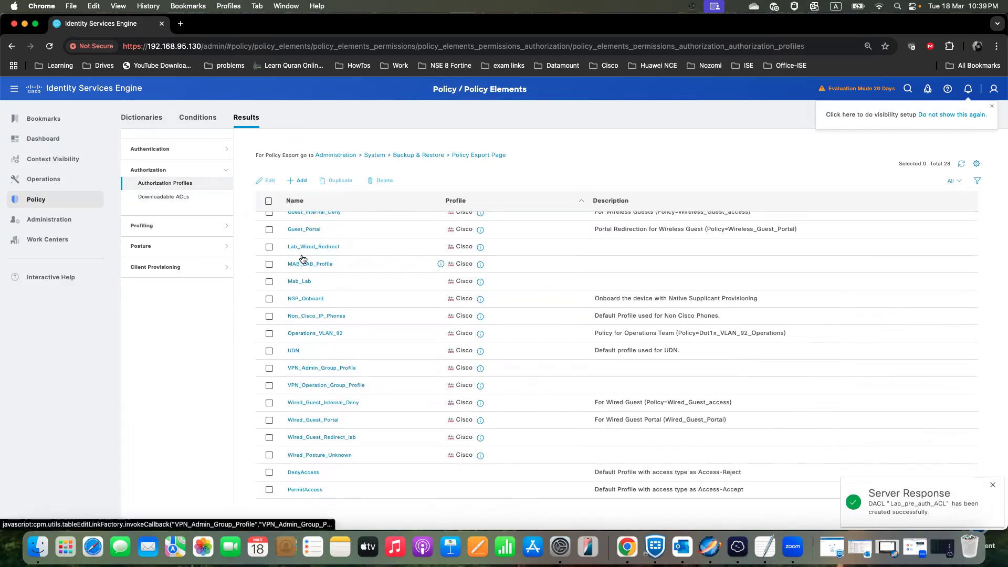
click(306, 247)
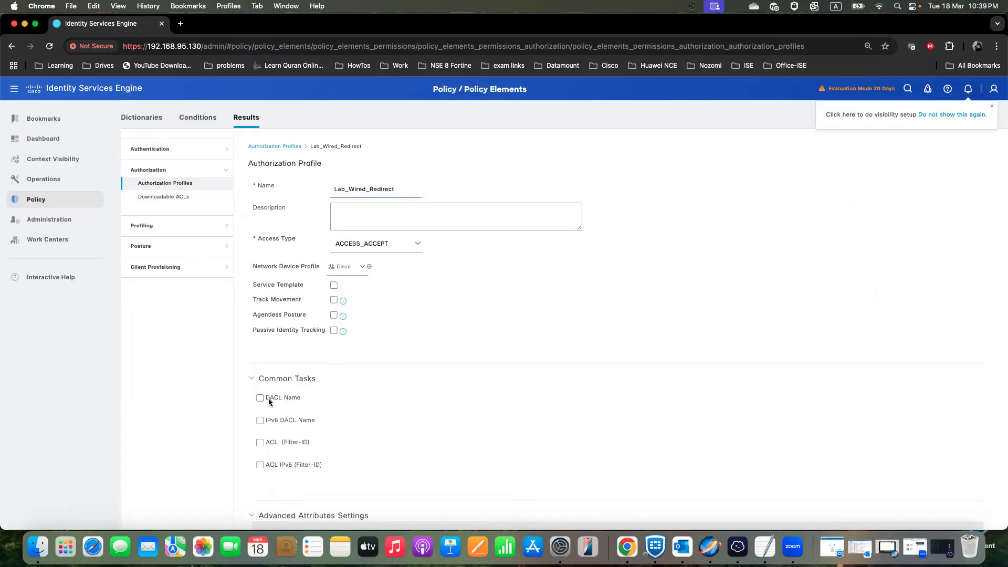
- Enable the DACL name option in the authorization profile, assign Lab_pre_auth_ACL to it, and save the profile
click(260, 398)
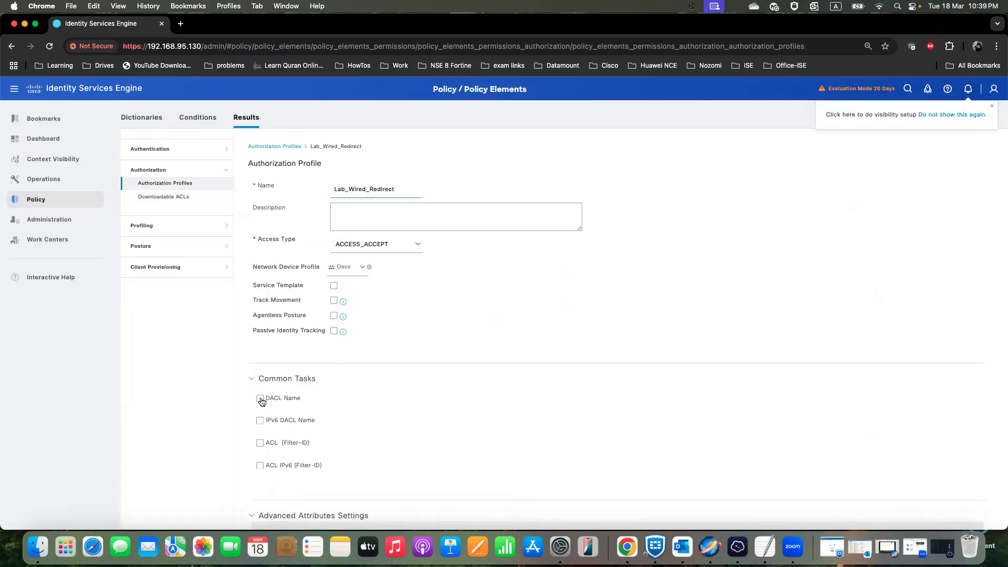
click(477, 402)
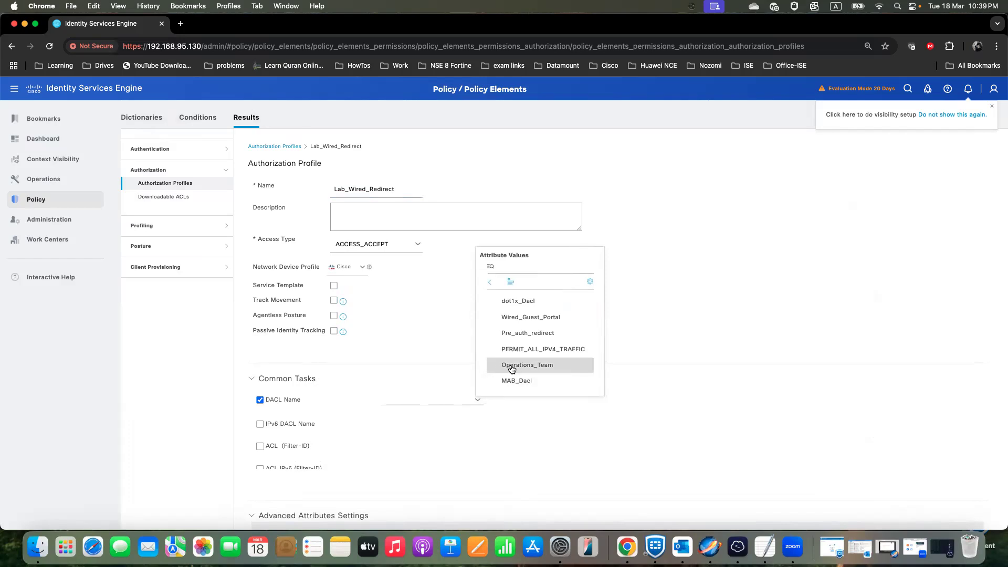
scroll(540, 367, down, 5)
scroll(539, 365, down, 1)
scroll(539, 366, up, 1)
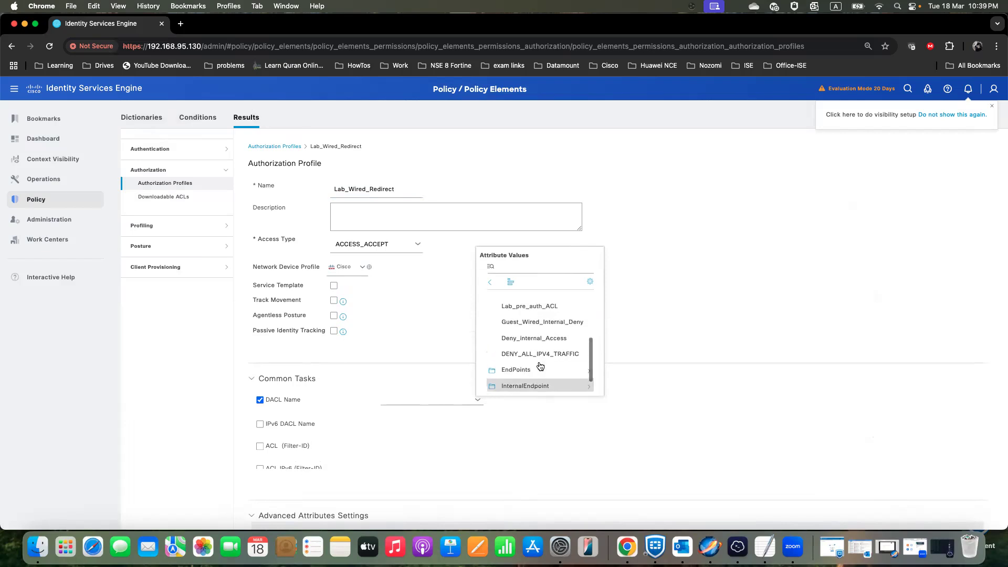
click(533, 307)
scroll(536, 374, down, 3)
scroll(539, 384, up, 1)
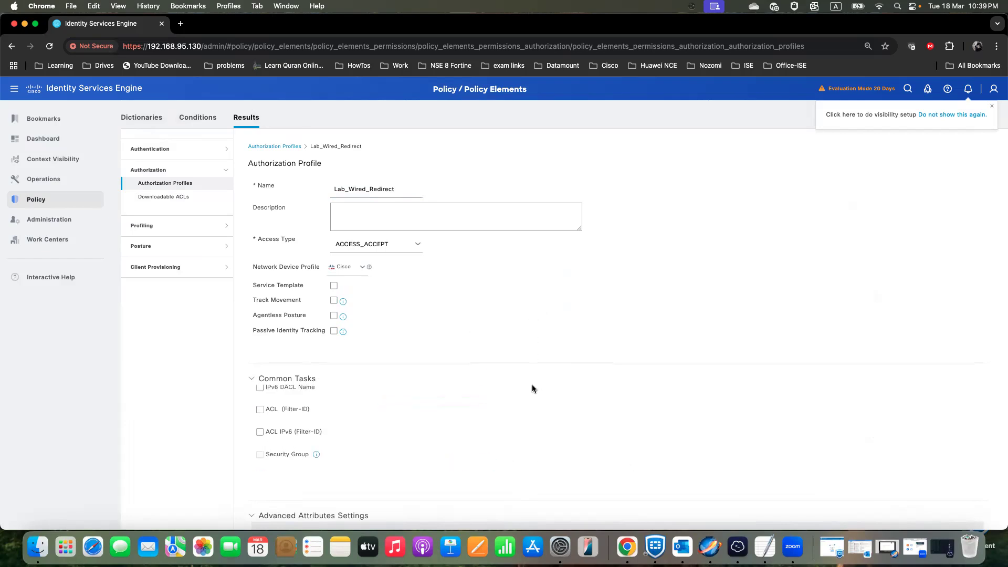
scroll(532, 388, up, 1)
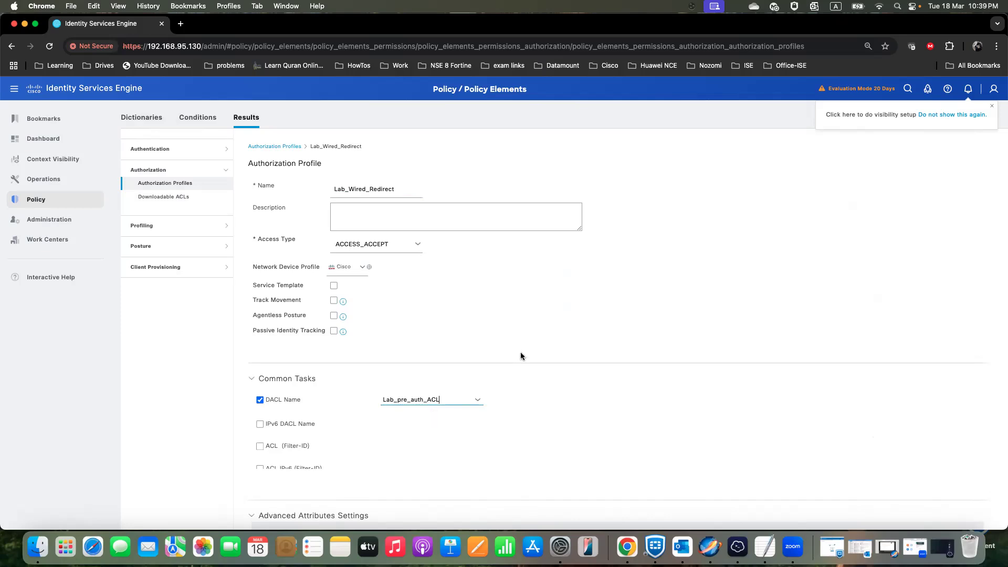
scroll(520, 354, down, 5)
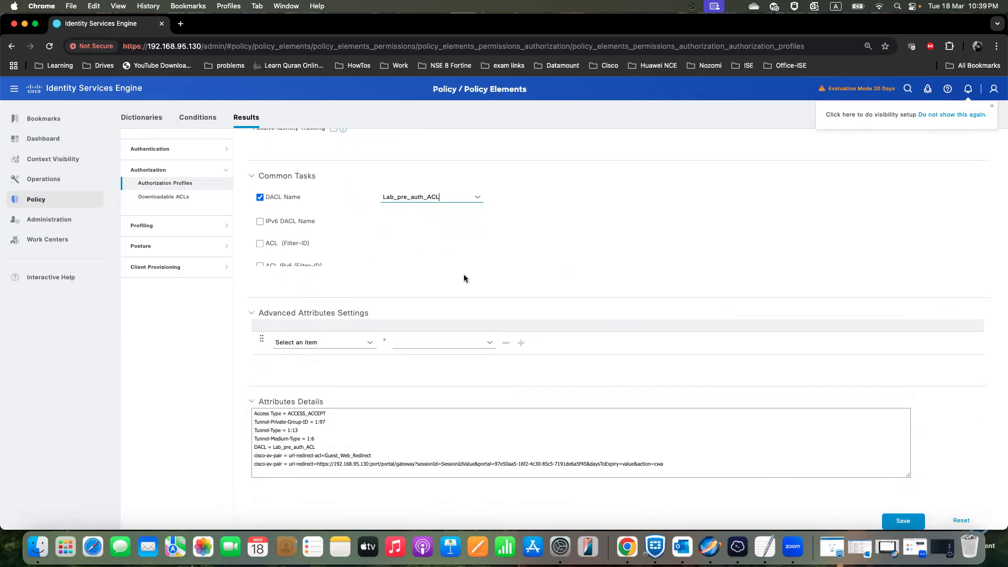
click(904, 517)
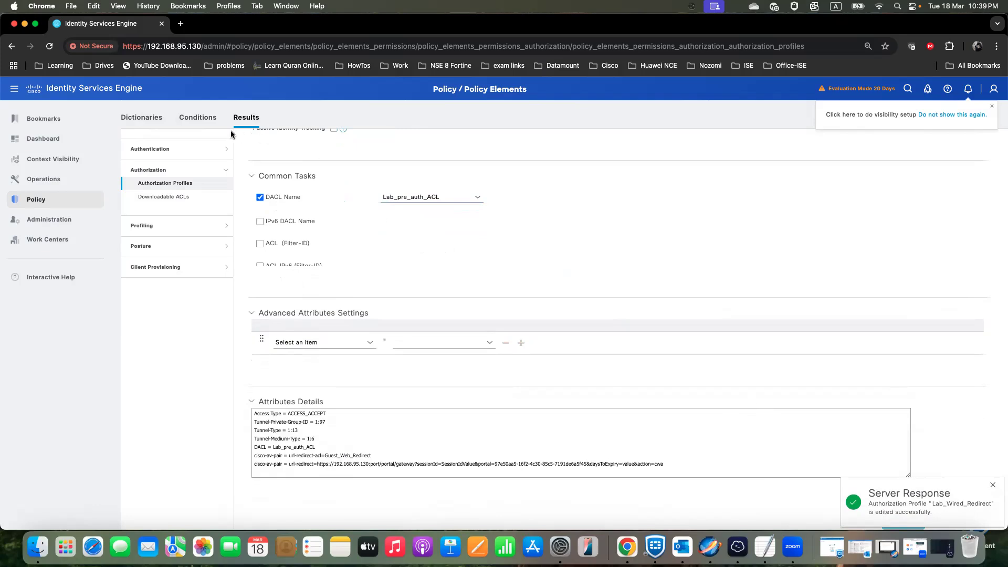
- Go to the policy sets, enable the Dot1x_Lab policy set, and save the change
mouse_move(48, 202)
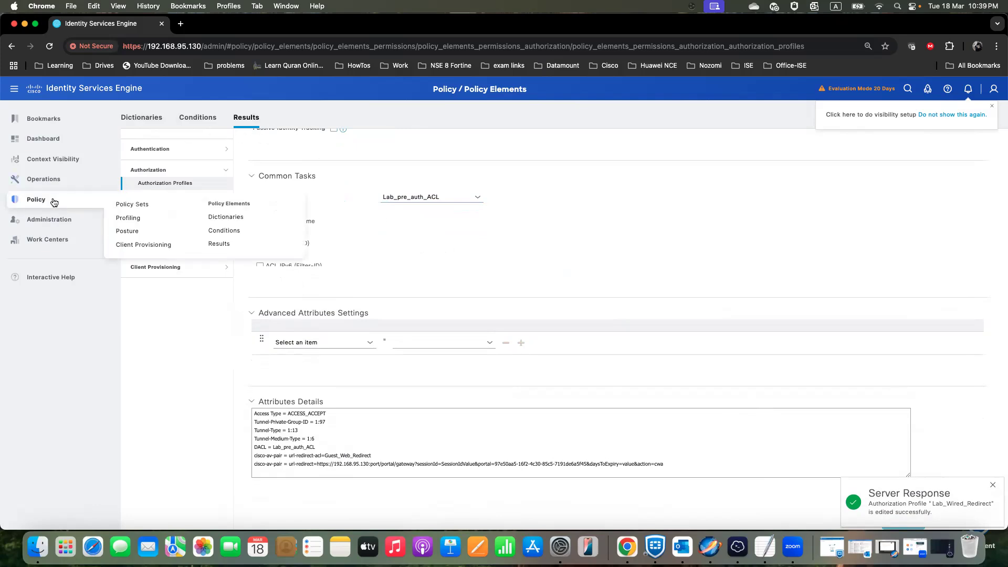
click(131, 205)
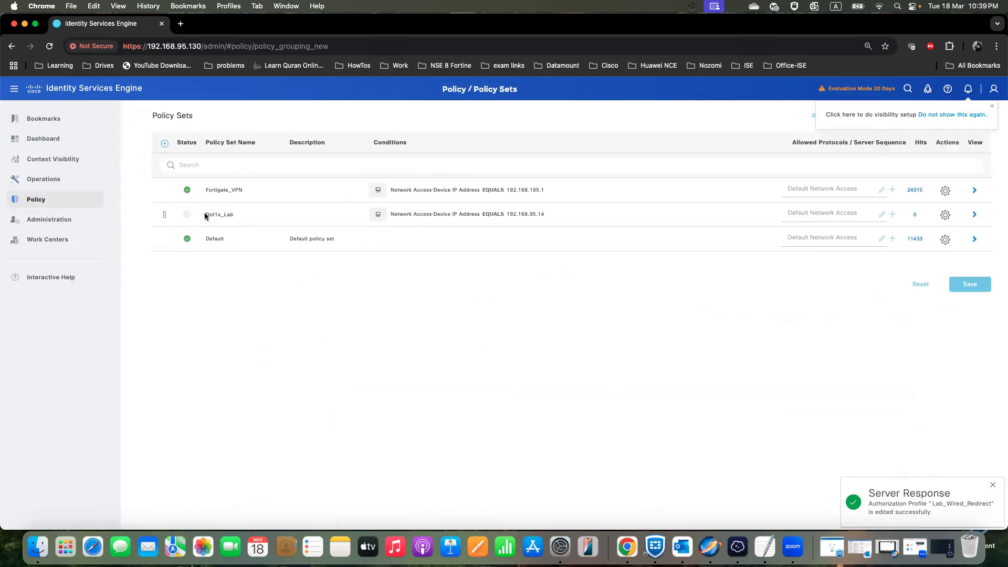
click(188, 216)
click(204, 232)
click(973, 284)
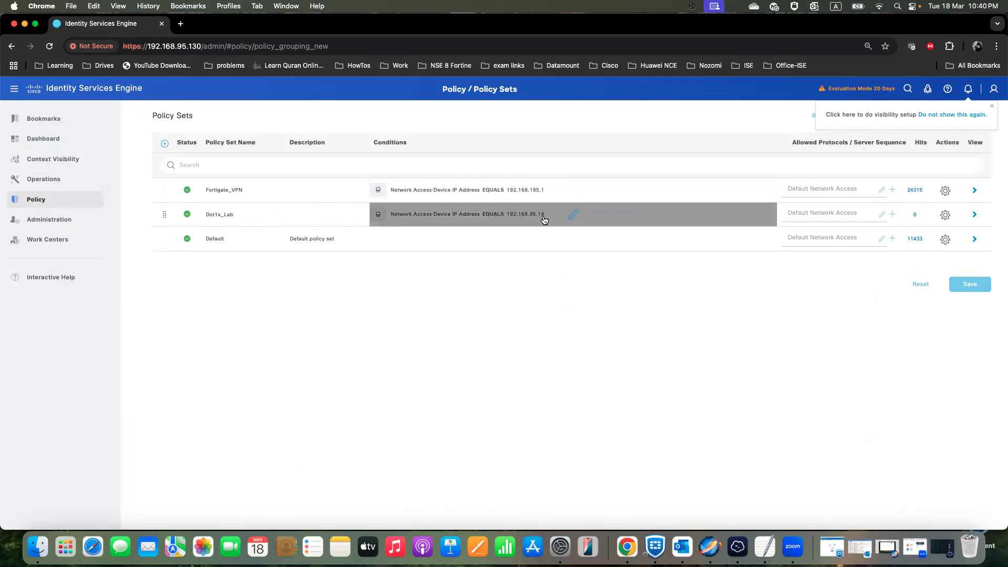
- Check the switch's IP address in Termius, return to Chrome, and open the Dot1x_Lab policy set
click(737, 546)
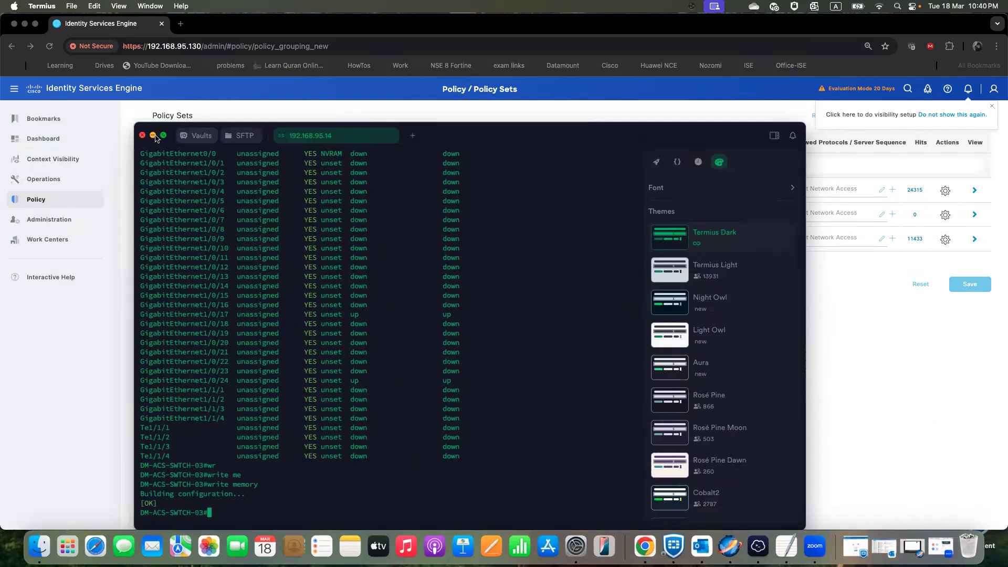
click(154, 135)
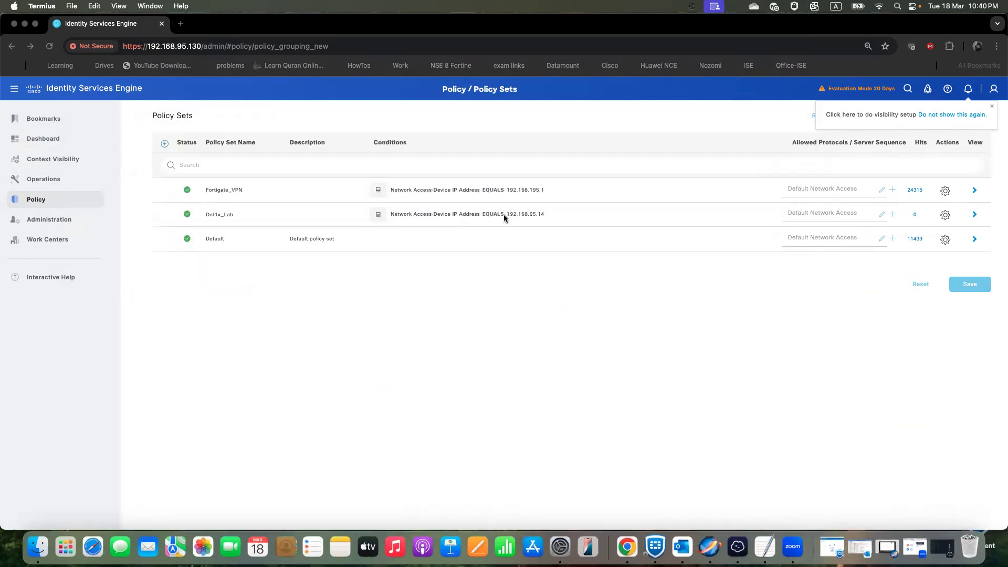
click(974, 214)
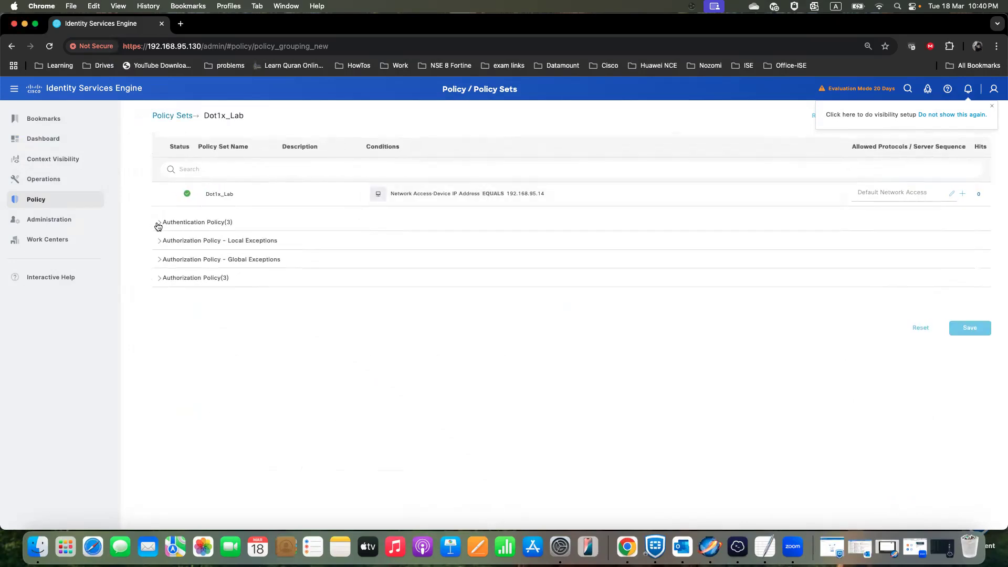
- In the Mab_Auth authentication rule, set the action for a user that is not found to CONTINUE
click(159, 223)
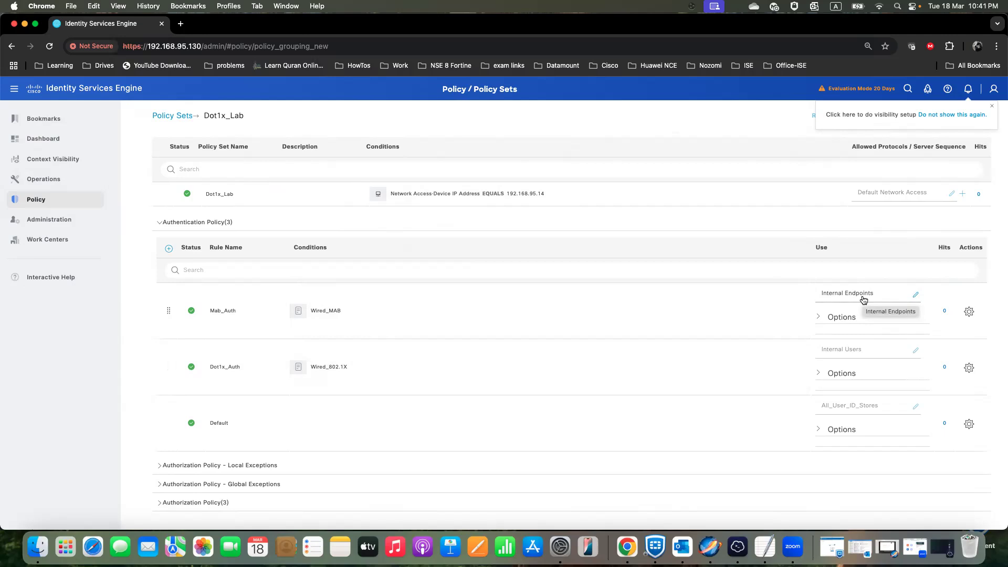
click(820, 318)
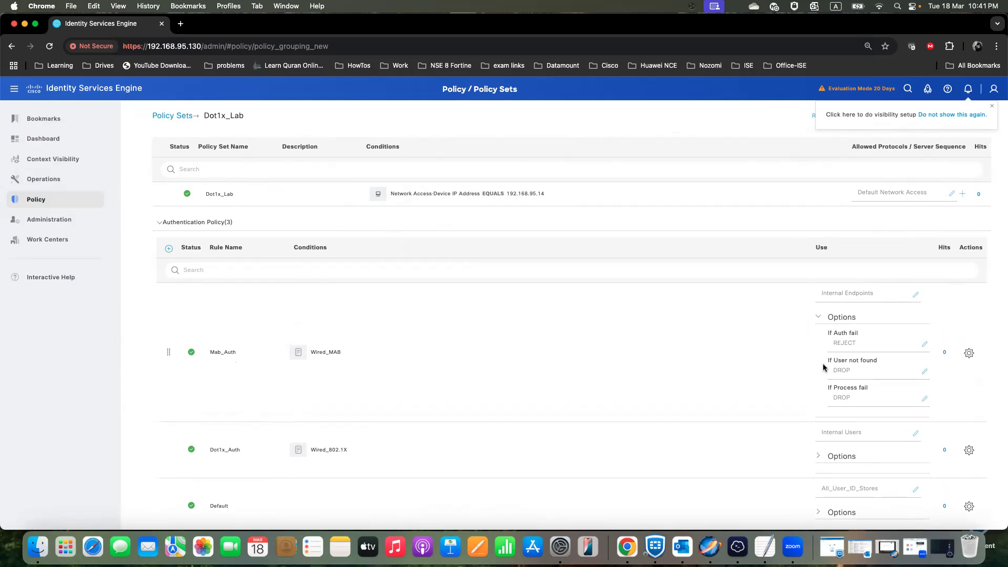
click(885, 374)
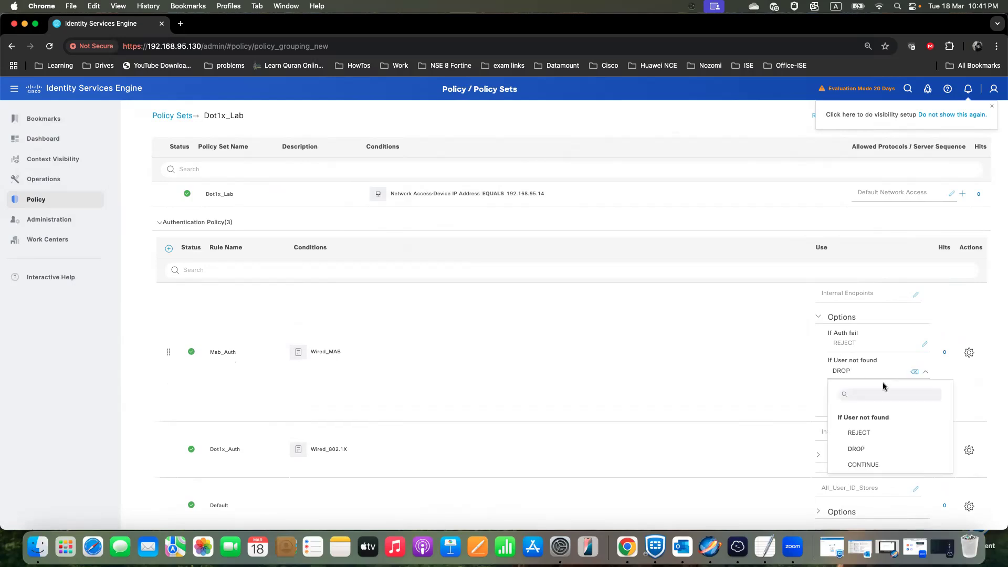
click(874, 465)
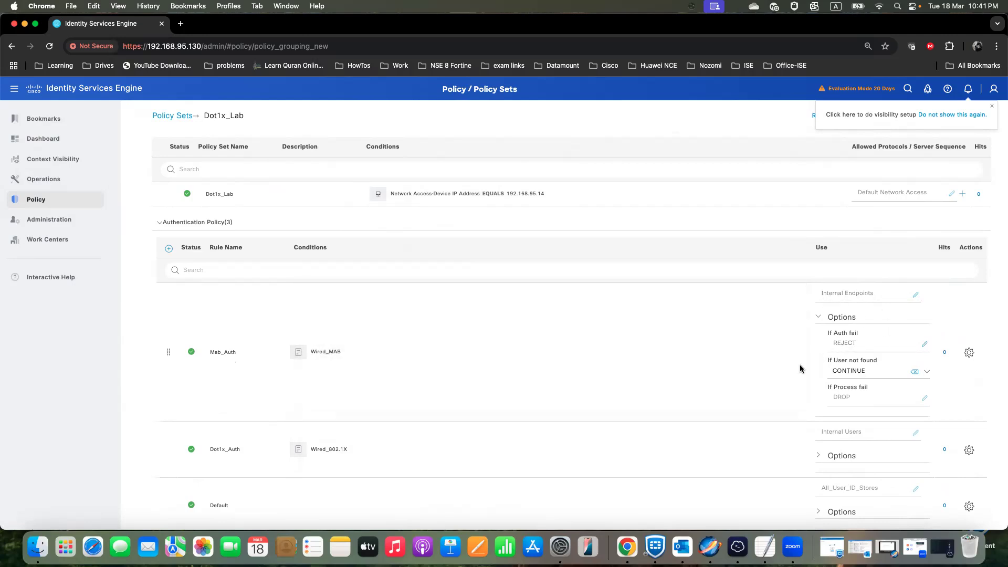
- Add a new authorization rule above Mab_Autz and name it Wired_Guest_Redirection
scroll(765, 367, down, 5)
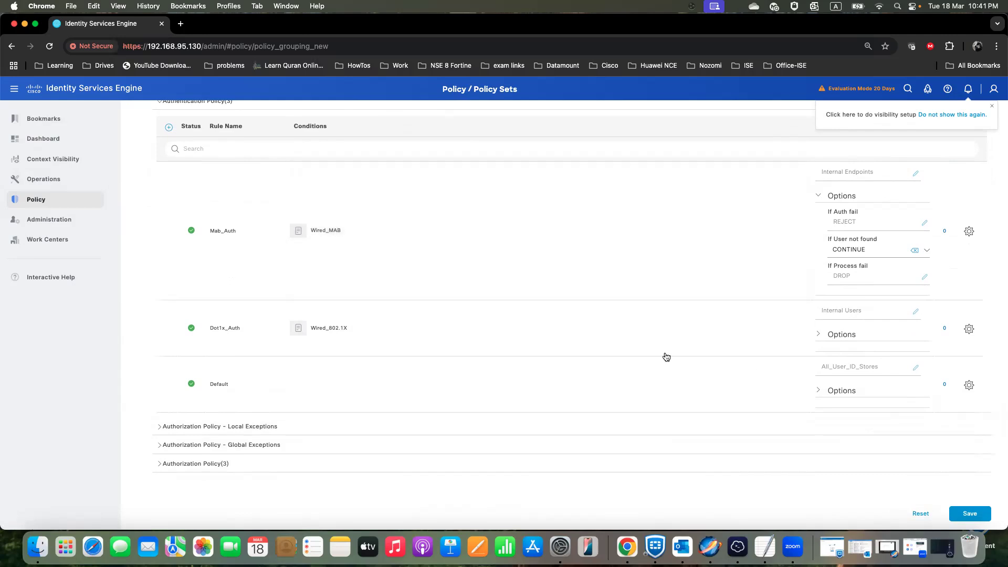
click(161, 467)
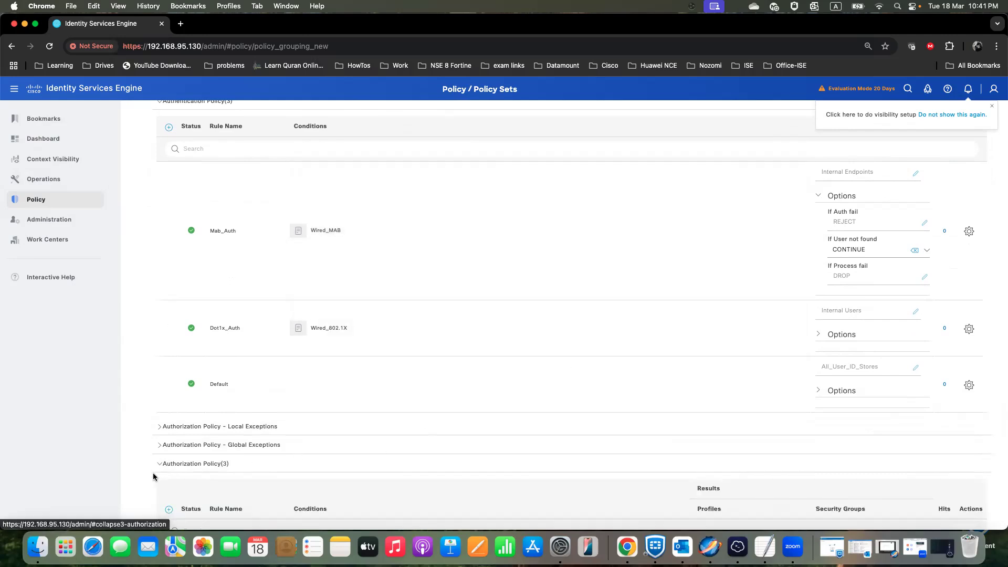
scroll(153, 474, down, 5)
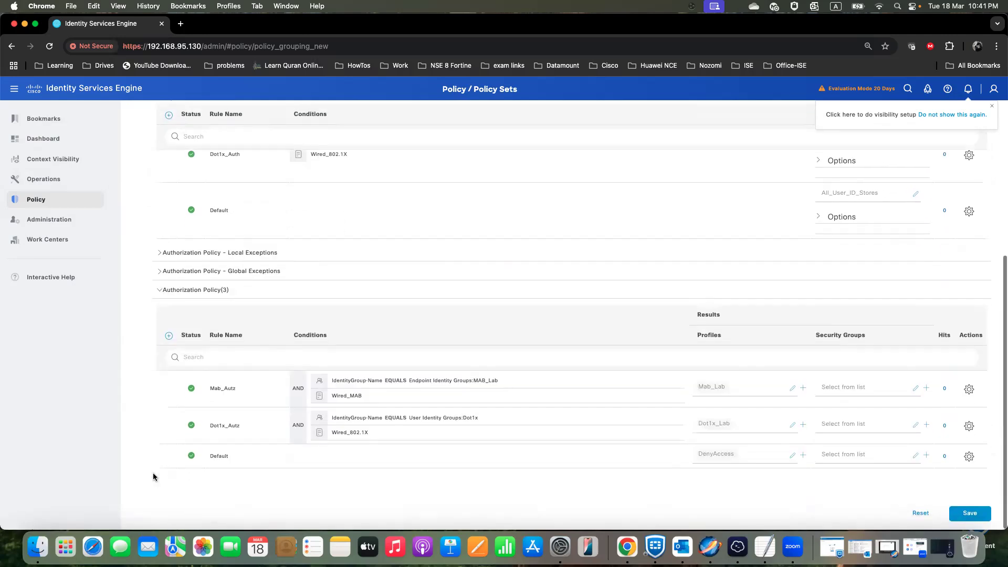
click(168, 334)
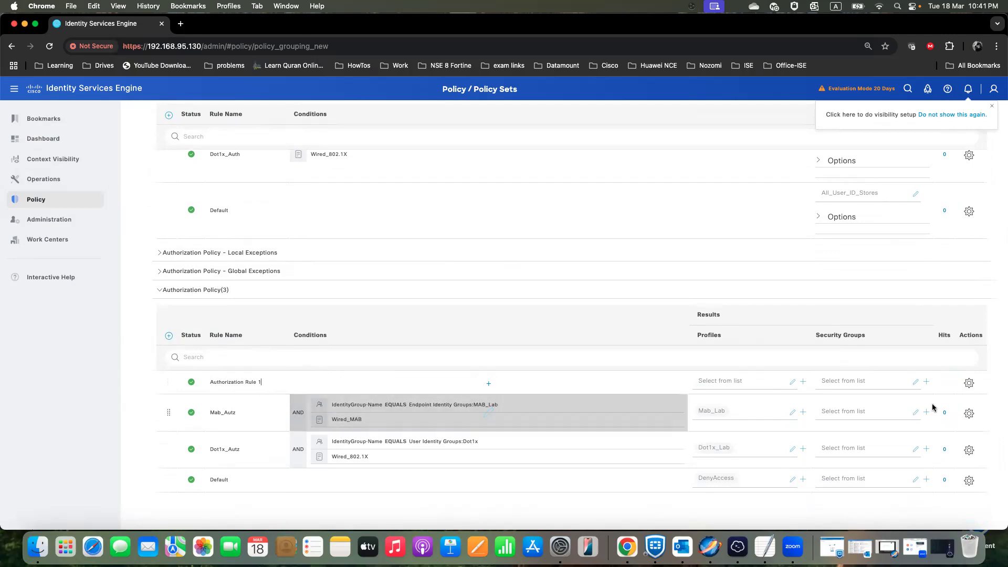
key(BackSpace)
key(BackSpace)
key(BackSpace)
key(BackSpace)
key(BackSpace)
key(BackSpace)
key(BackSpace)
key(BackSpace)
key(BackSpace)
key(BackSpace)
key(BackSpace)
key(BackSpace)
key(BackSpace)
key(BackSpace)
key(BackSpace)
key(BackSpace)
key(BackSpace)
key(BackSpace)
text(Wired)
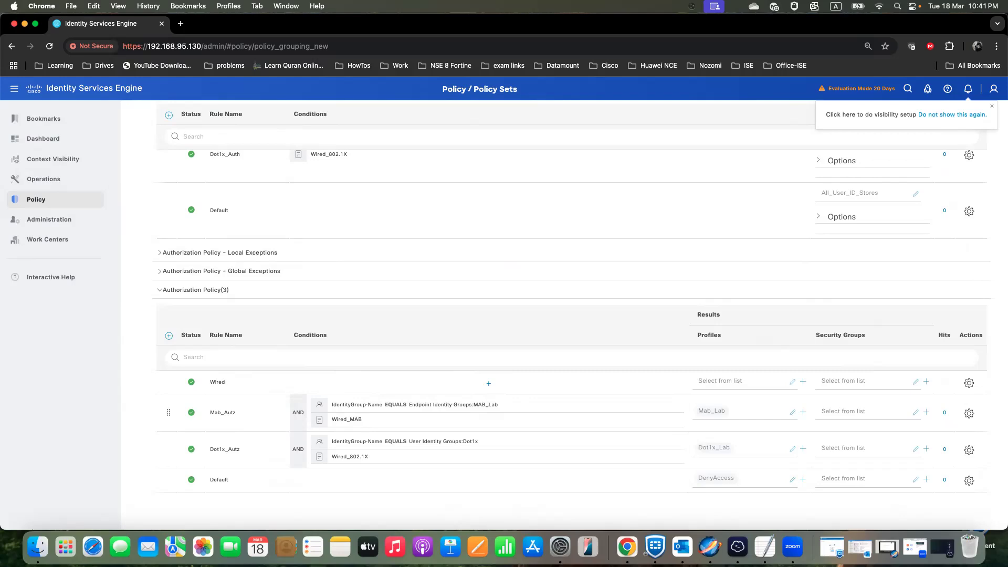
text(_Guest_Redirection)
- Open the new rule's conditions and add the Wired_MAB condition from the library
click(492, 387)
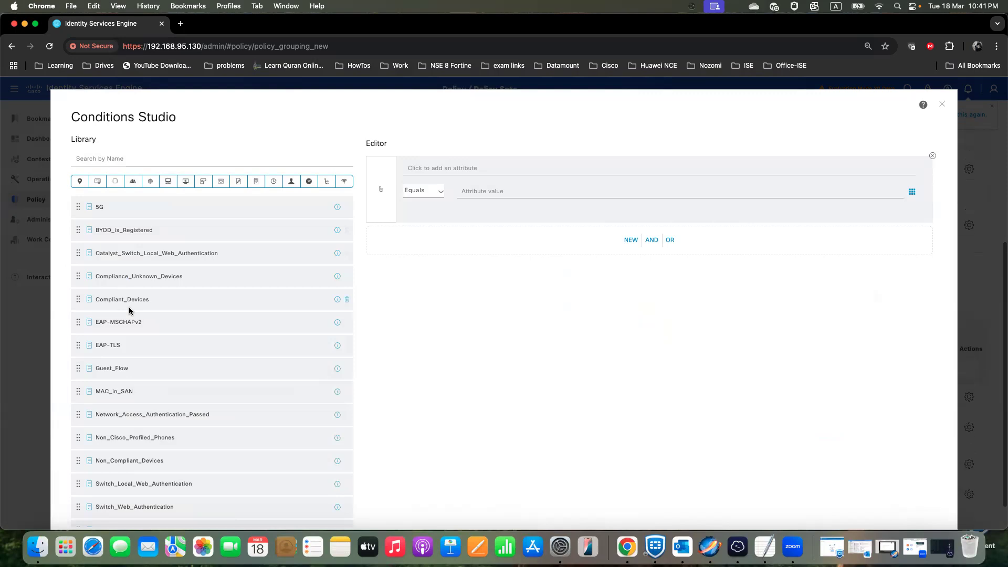
scroll(133, 343, down, 1)
scroll(134, 347, down, 5)
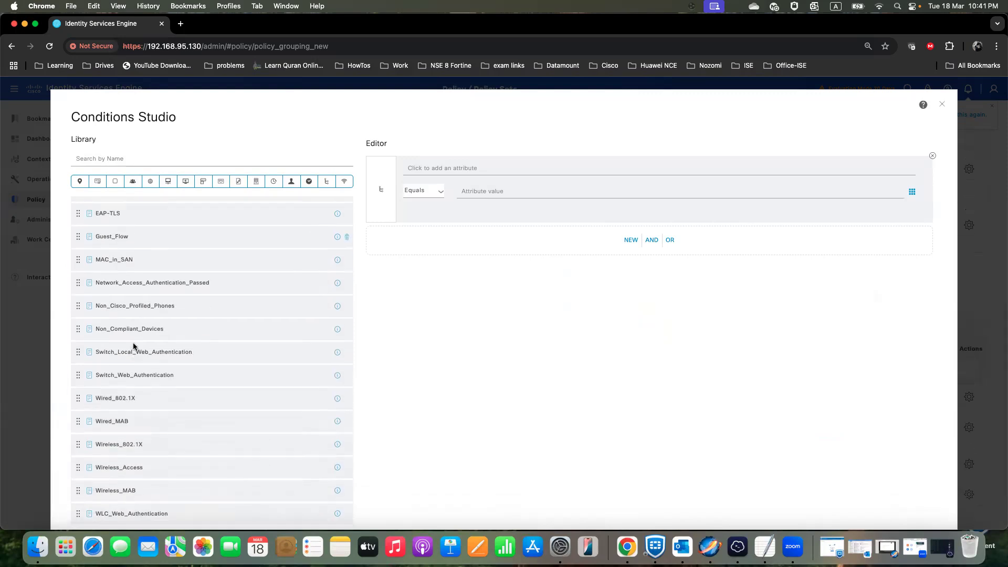
scroll(131, 344, down, 2)
drag(114, 367, 555, 113)
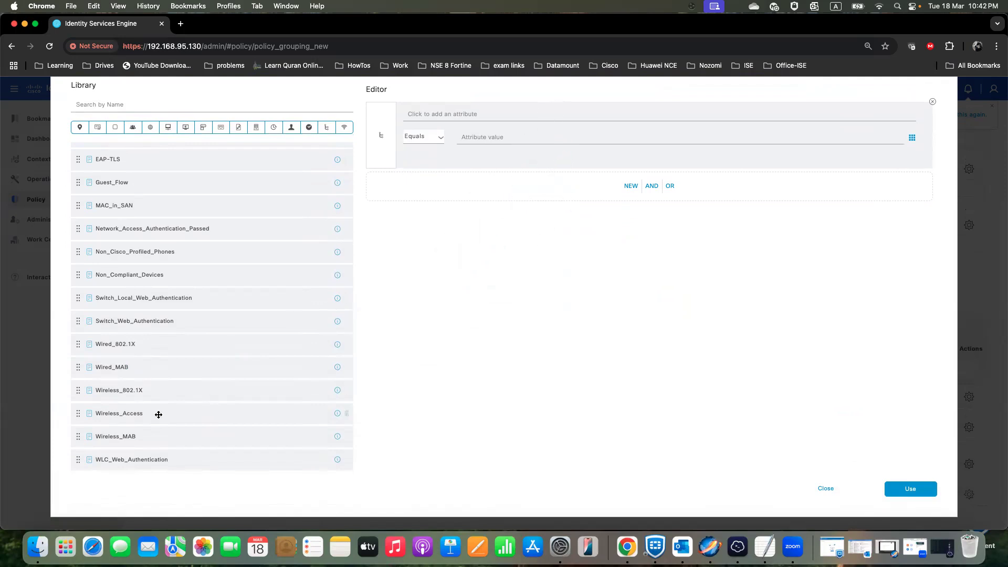
drag(110, 367, 627, 187)
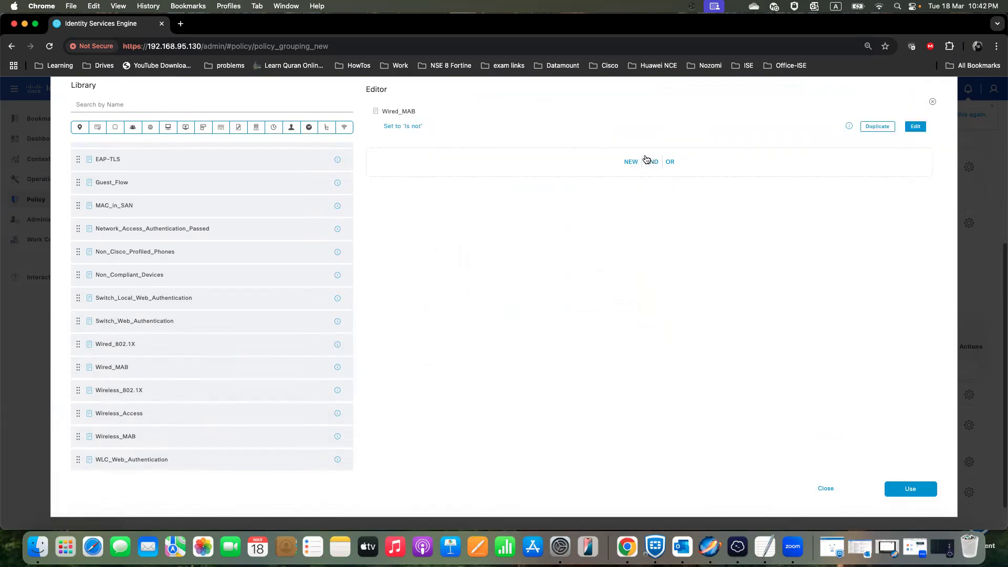
- Add an AND condition with Network Access Device IP Address equal to 192.168.95.14, and switch to Termius to check the switch's address
click(647, 159)
click(581, 143)
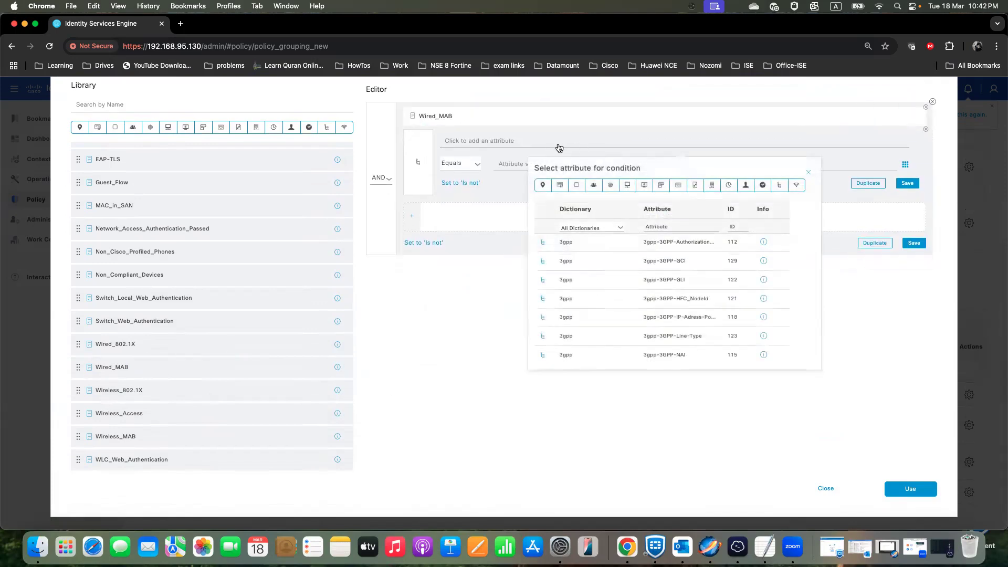
click(627, 186)
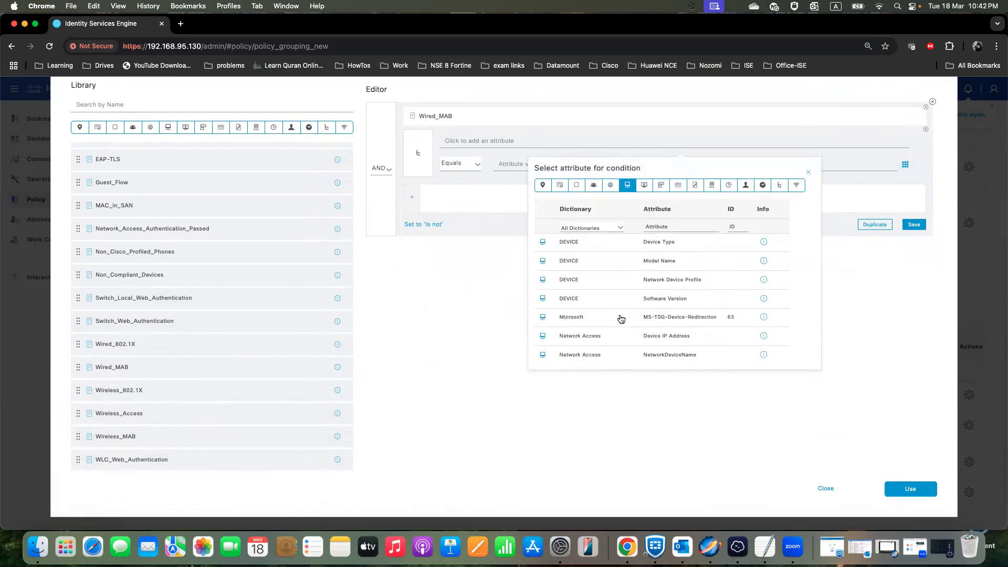
click(613, 337)
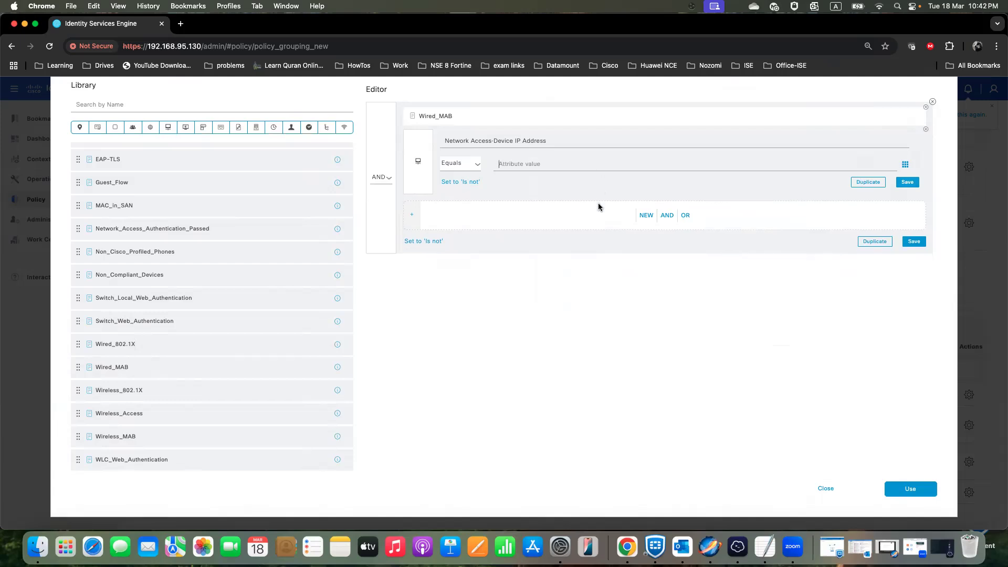
text(192)
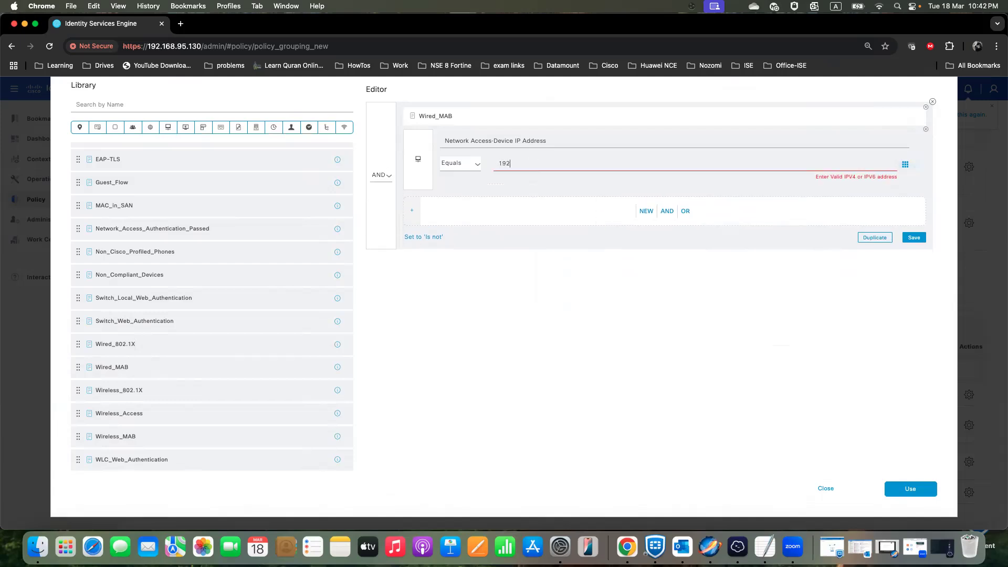
text(.168.95.14)
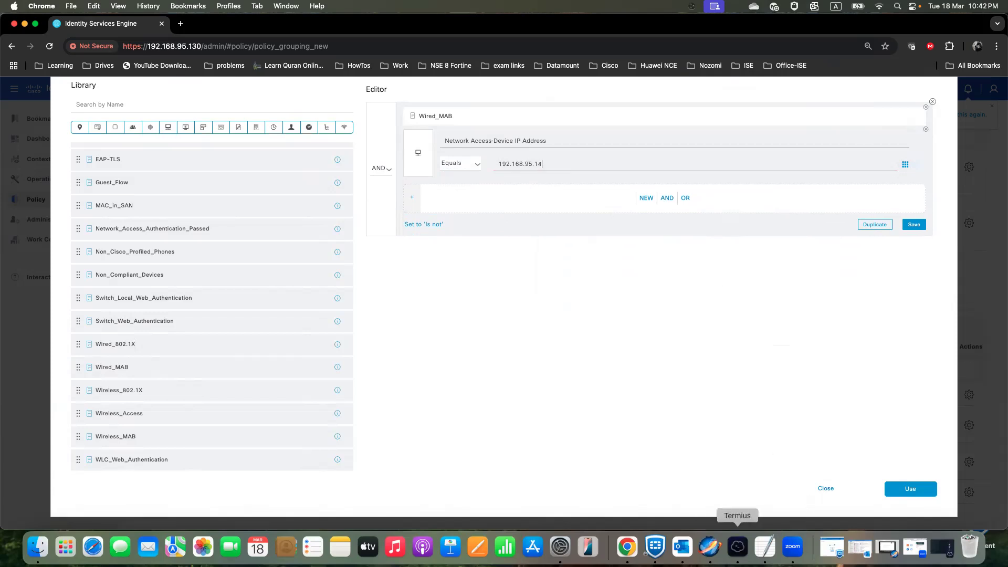
click(737, 545)
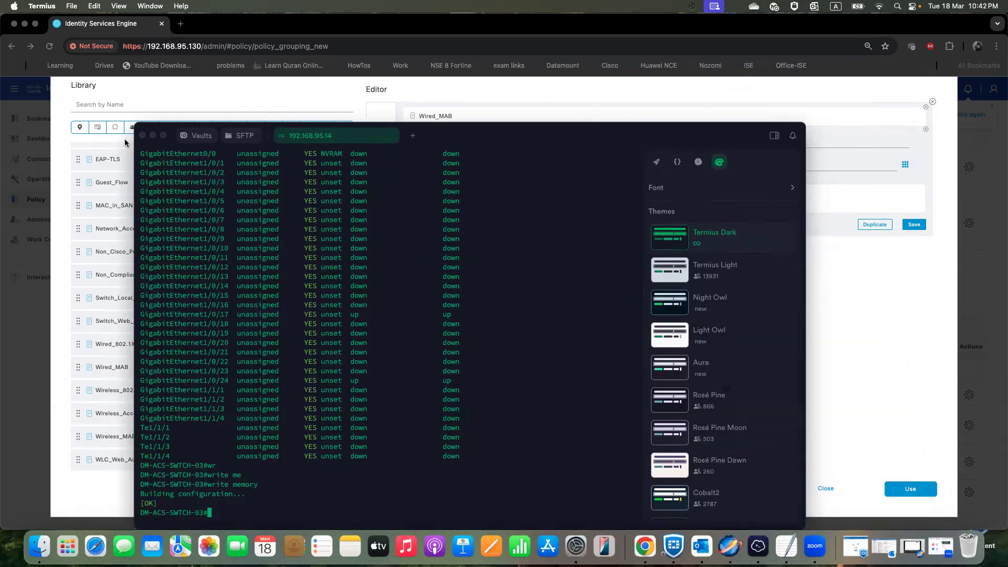
- Close the Termius window, return to ISE in Chrome and apply the edited conditions to the Wired_Guest_Redirection rule
click(153, 136)
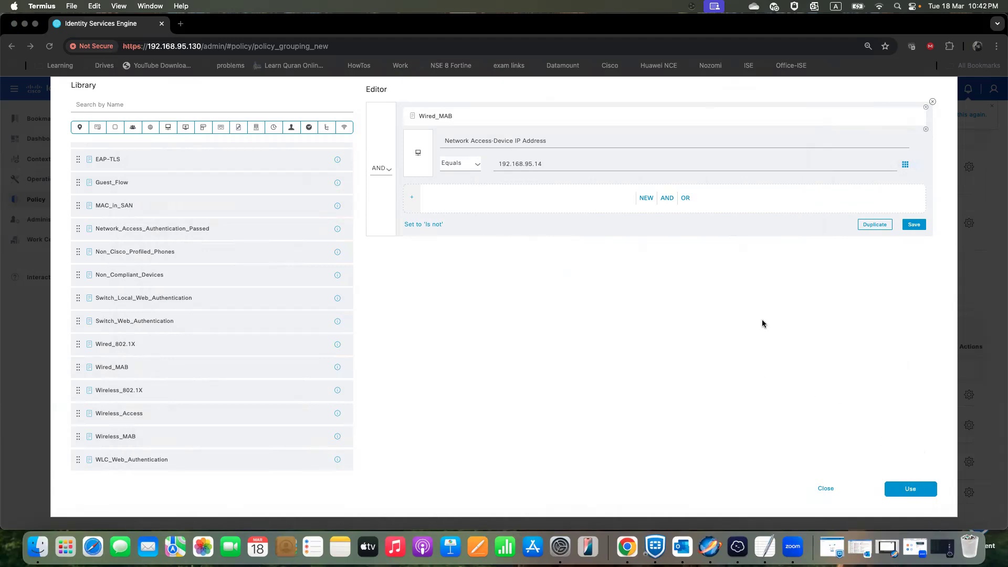
click(605, 324)
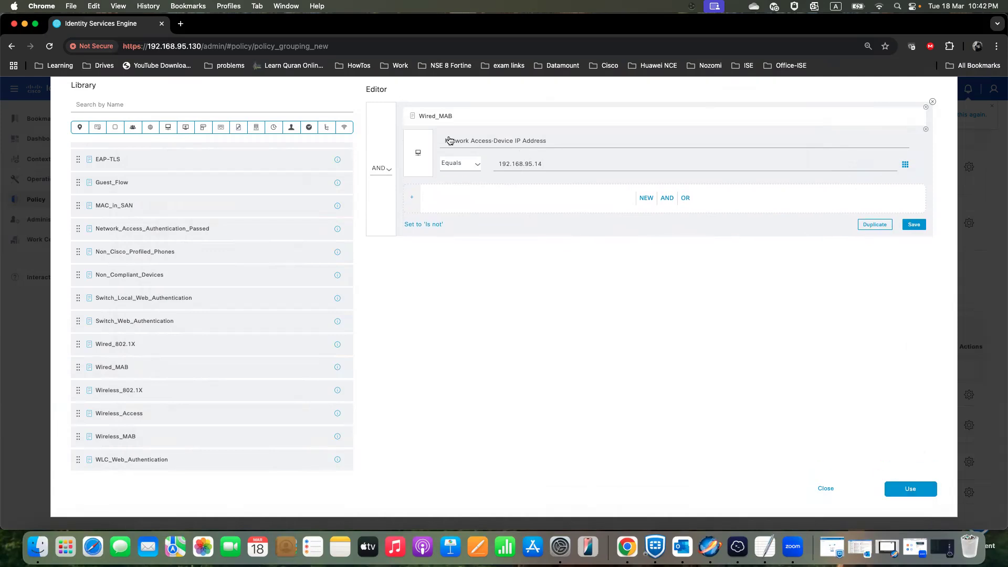
click(451, 117)
click(910, 490)
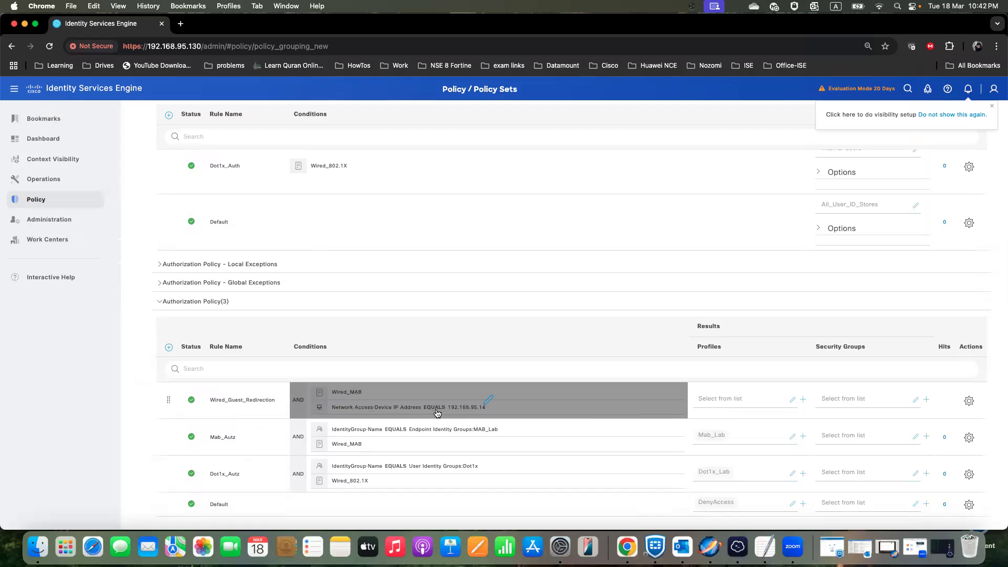
- Assign the Lab_Wired_Redirect profile as the result of the Wired_Guest_Redirection authorization rule
click(738, 398)
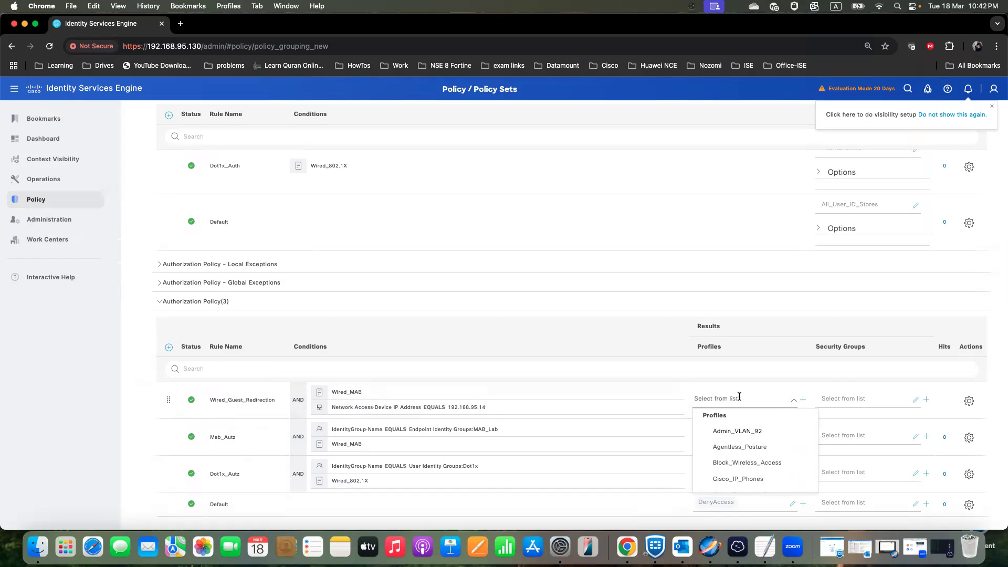
scroll(758, 458, down, 1)
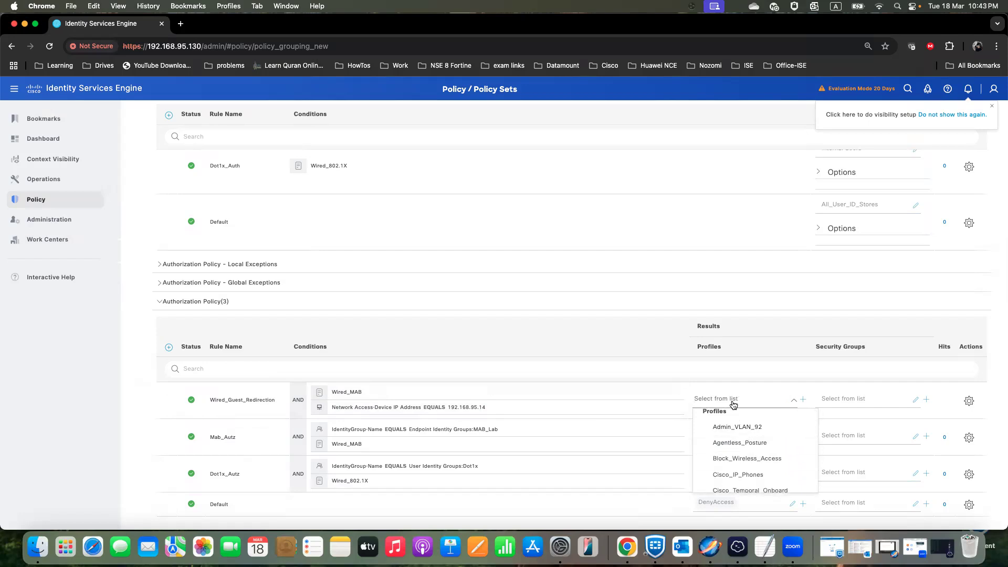
text(lab)
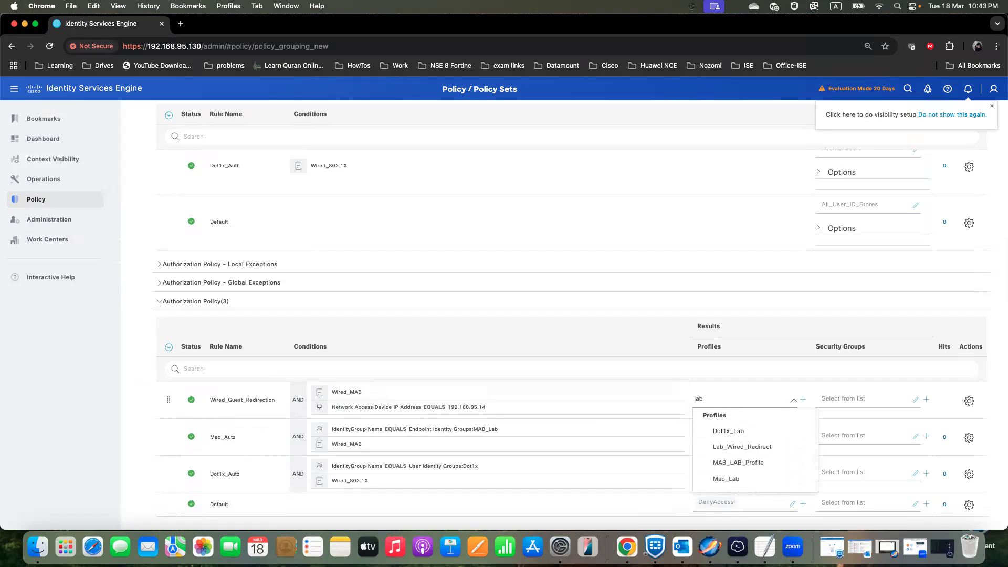
click(742, 447)
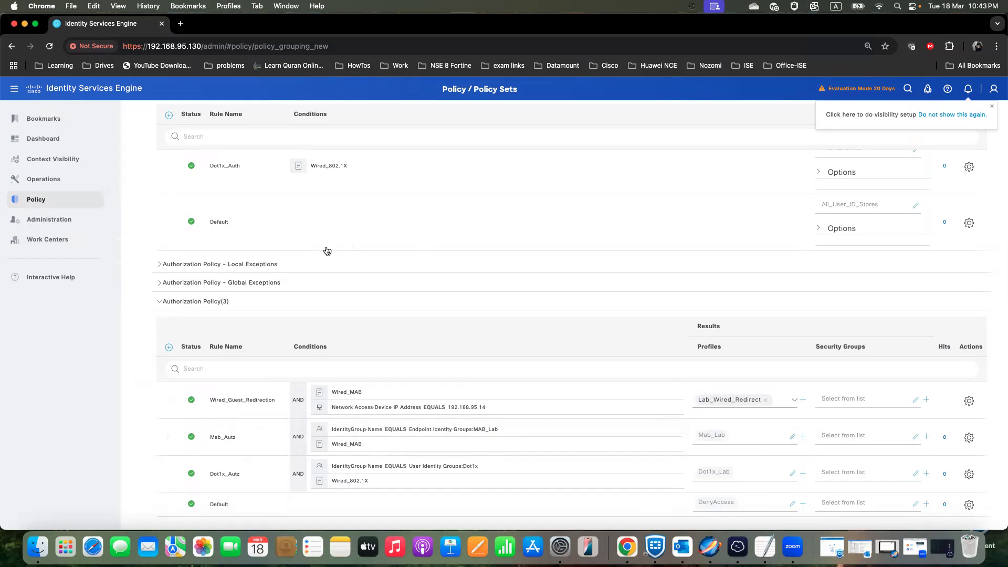
- Review the Mab_Auth options and the redirection rule, and save the Dot1x_Lab policy set
scroll(327, 250, up, 4)
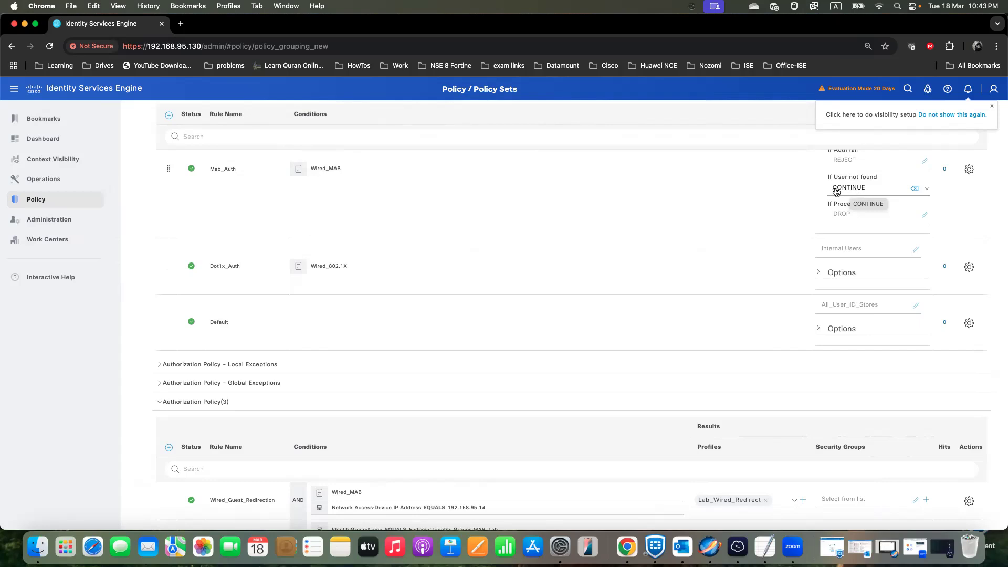
scroll(704, 305, down, 5)
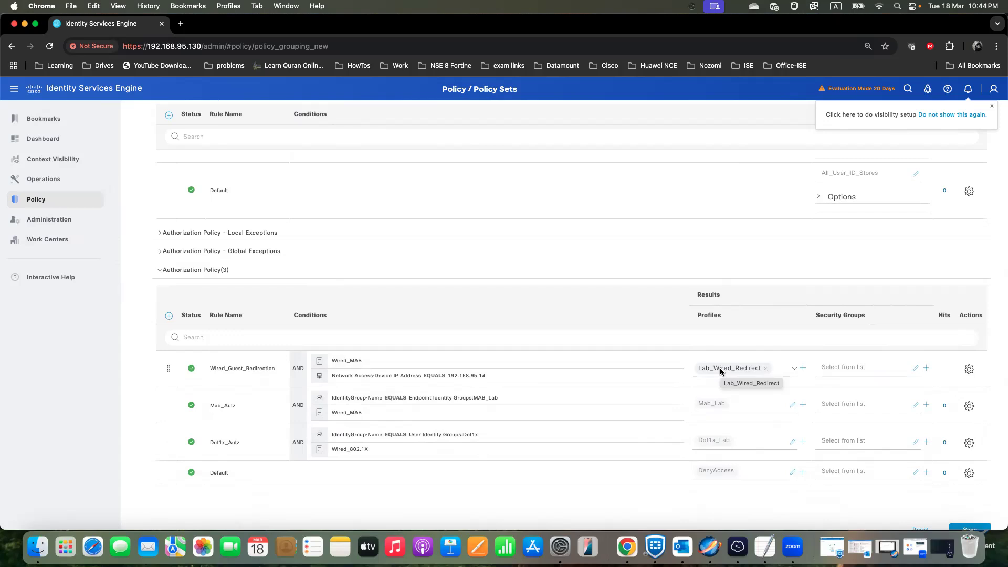
scroll(692, 453, up, 1)
scroll(692, 453, up, 2)
scroll(853, 447, down, 3)
click(968, 516)
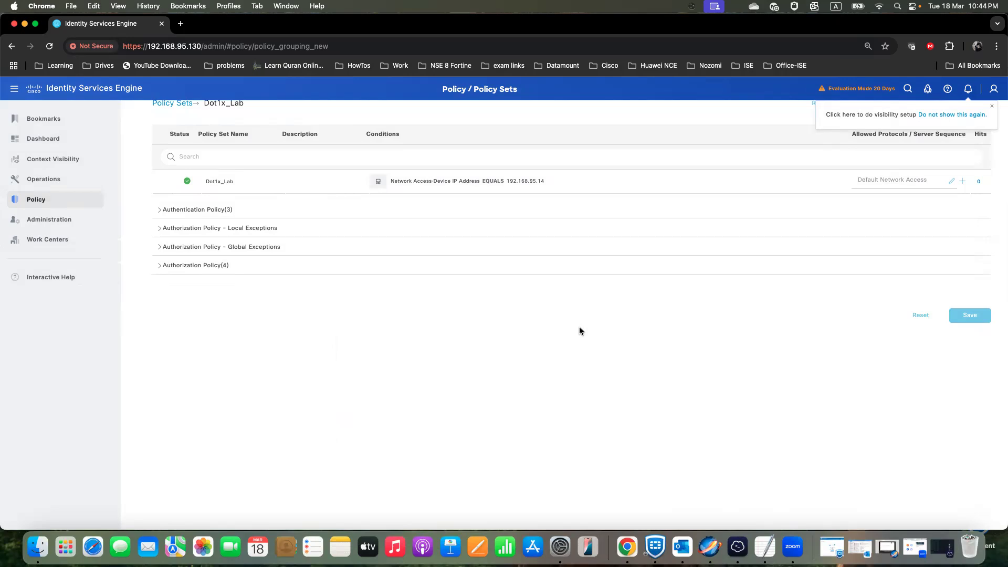
- Go to the guest access portals and open the settings of Self-Registered Guest Portal (default)
mouse_move(76, 180)
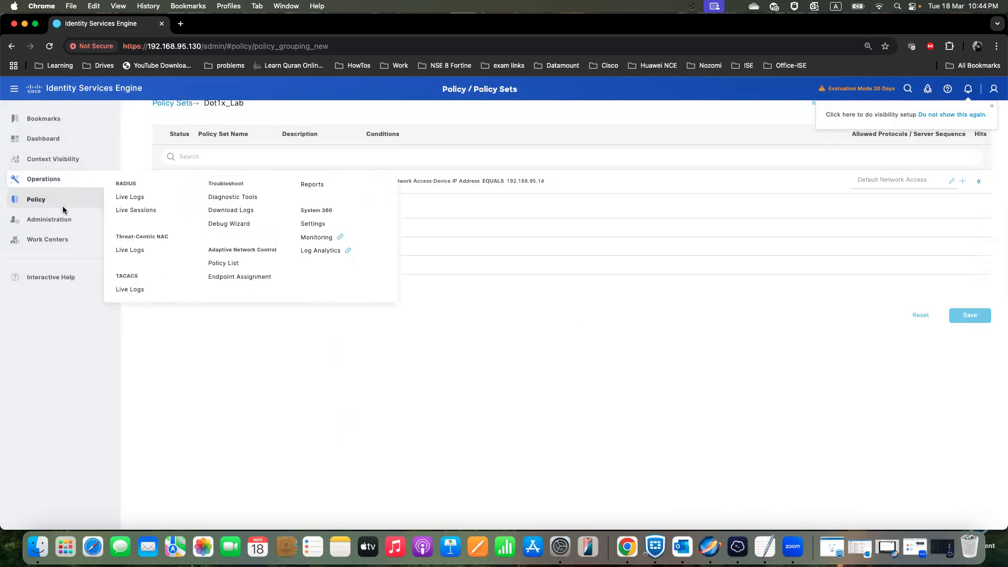
mouse_move(57, 221)
mouse_move(55, 203)
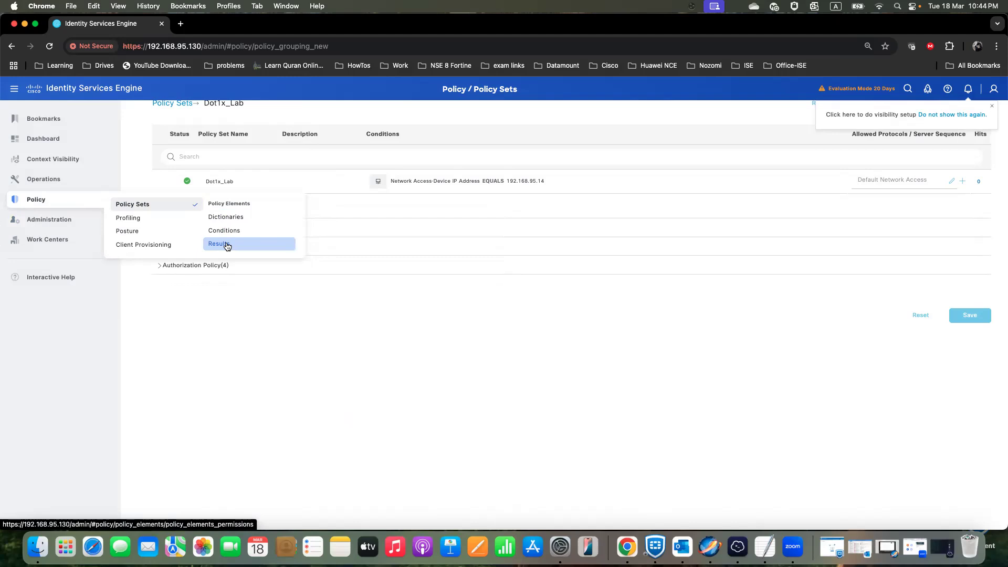
drag(227, 246, 224, 311)
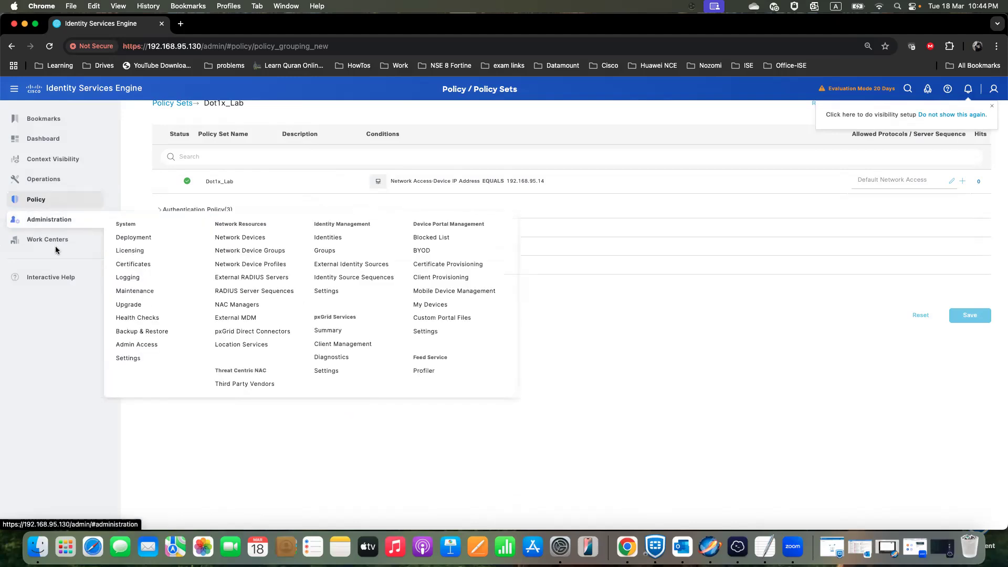
mouse_move(39, 239)
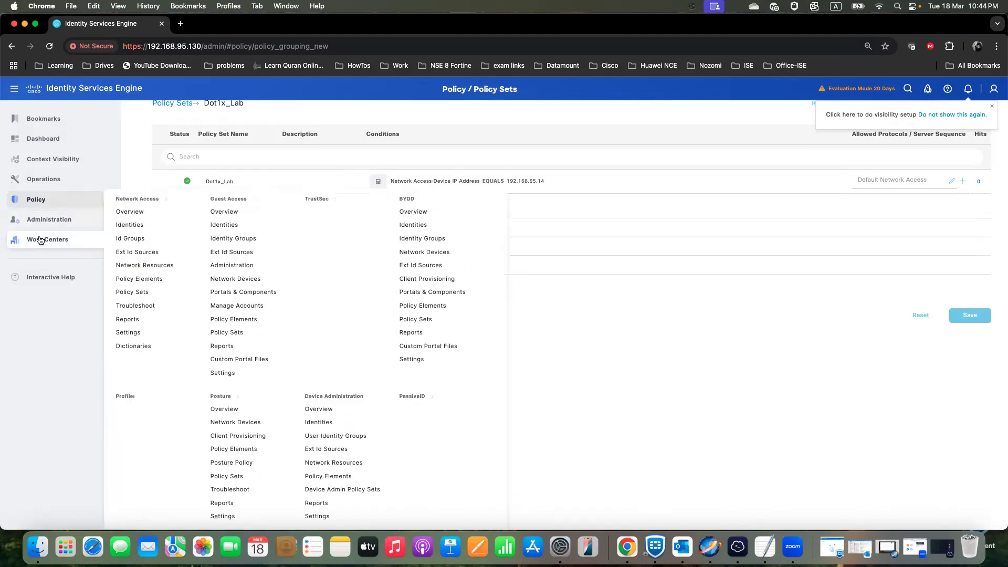
click(255, 292)
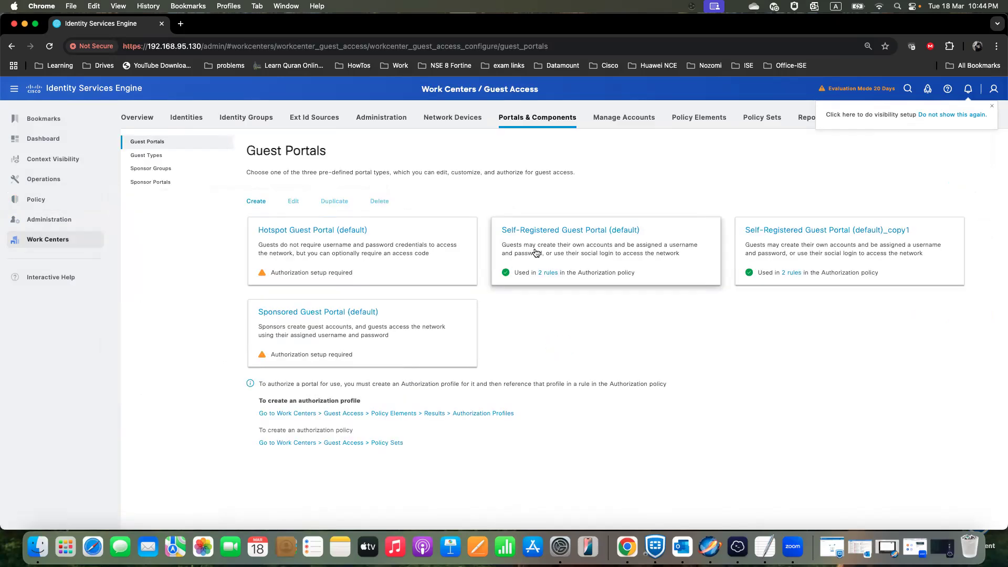
click(627, 234)
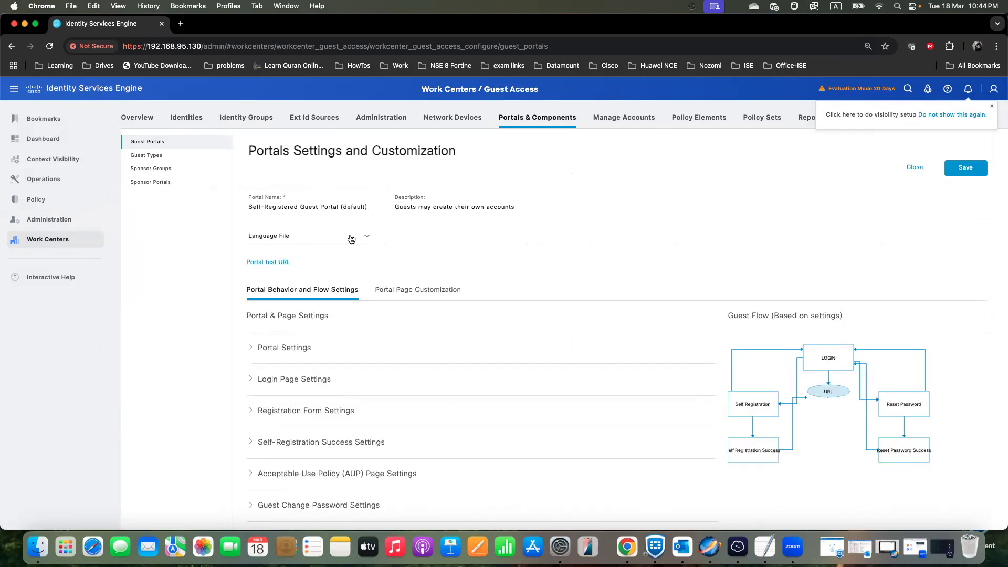
- Preview the portal's sign-on page and guest registration form through its test URL, and close the preview
click(273, 264)
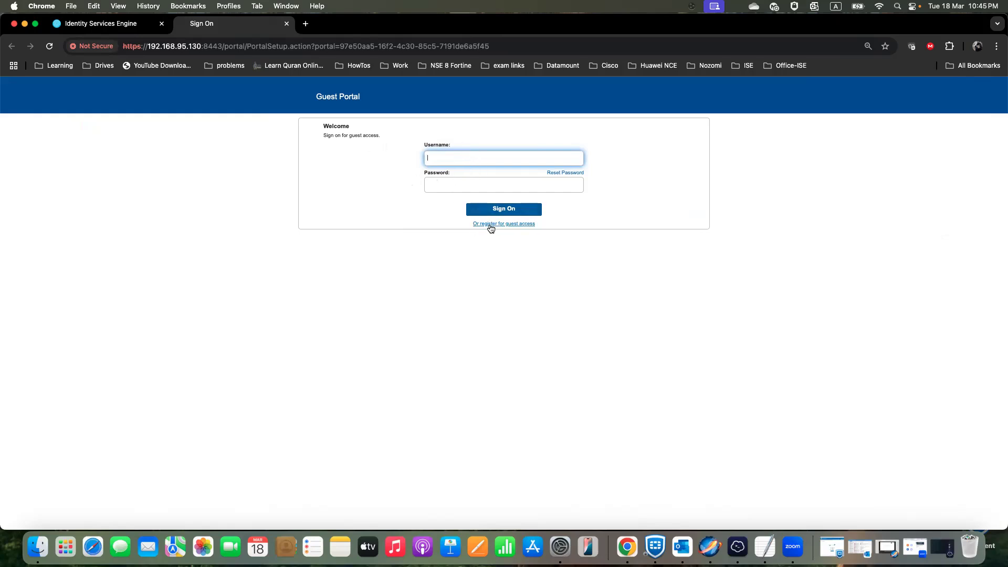
click(508, 224)
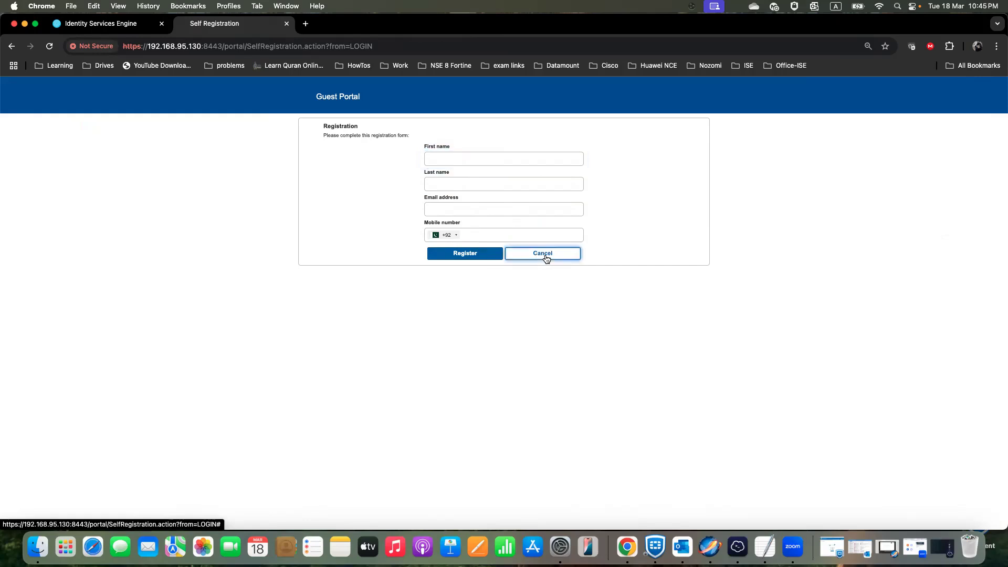
click(544, 255)
click(287, 25)
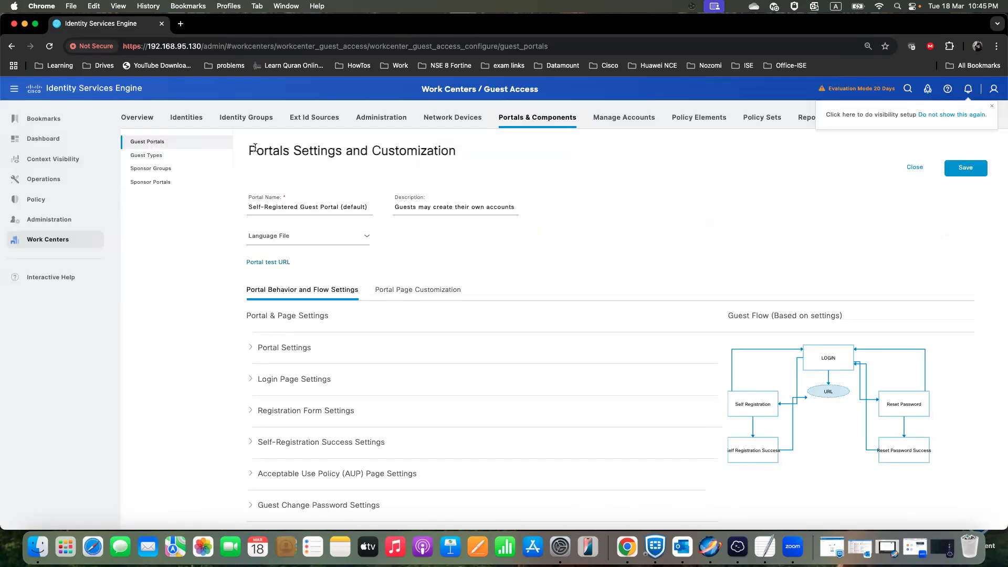
- Open the authorization profiles under the policy element results and look through the list of existing profiles
mouse_move(55, 205)
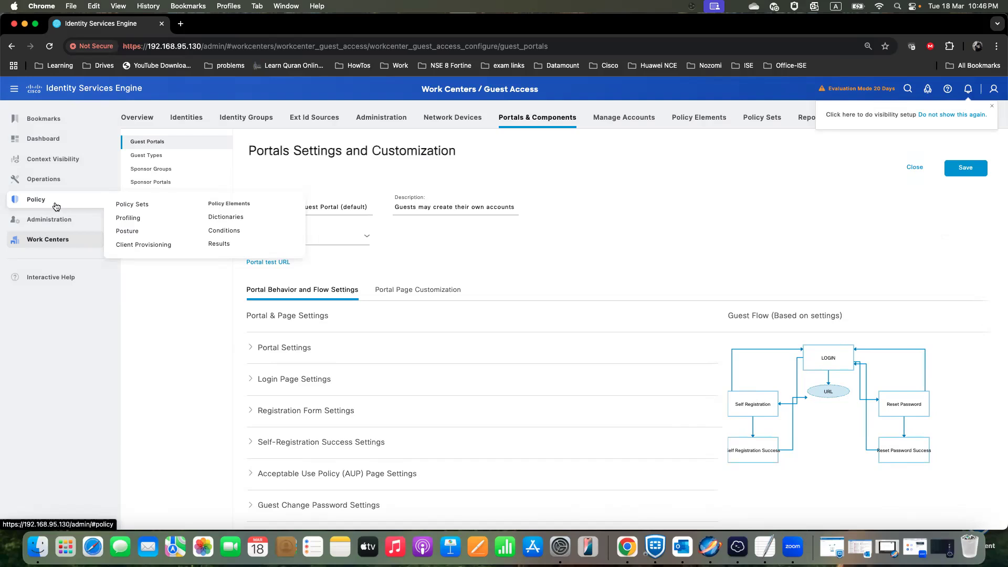
click(219, 243)
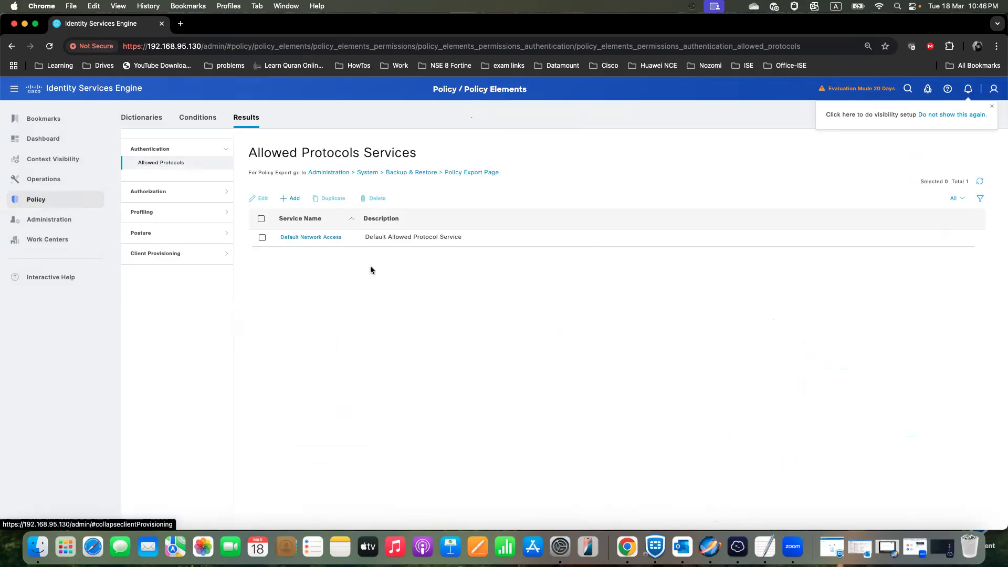
click(168, 192)
click(179, 184)
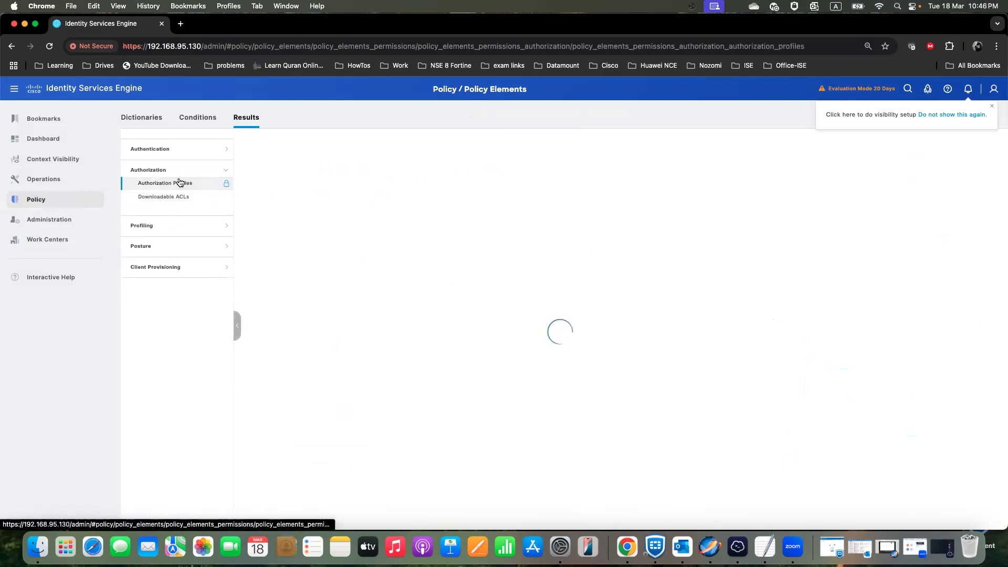
scroll(303, 299, down, 5)
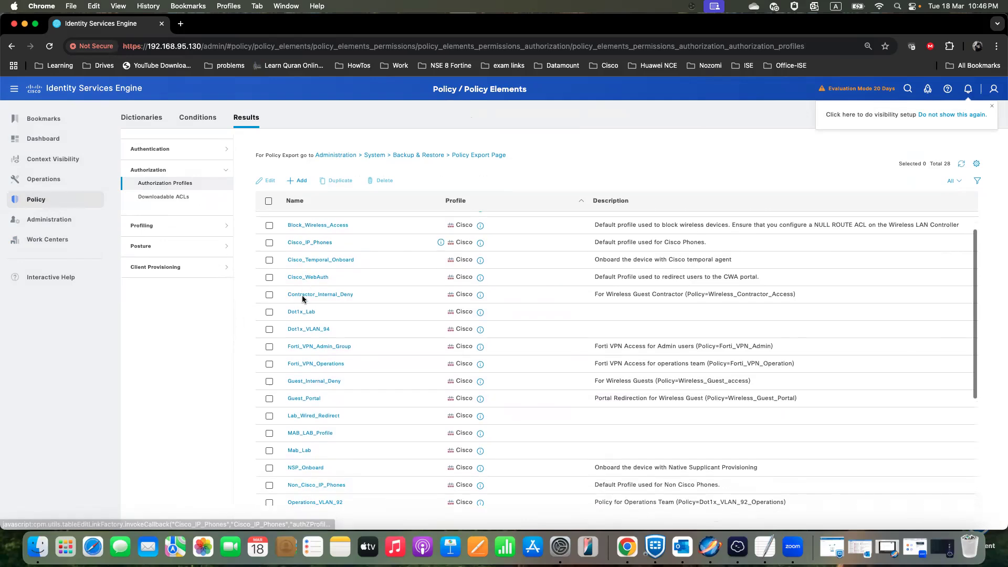
scroll(298, 300, down, 3)
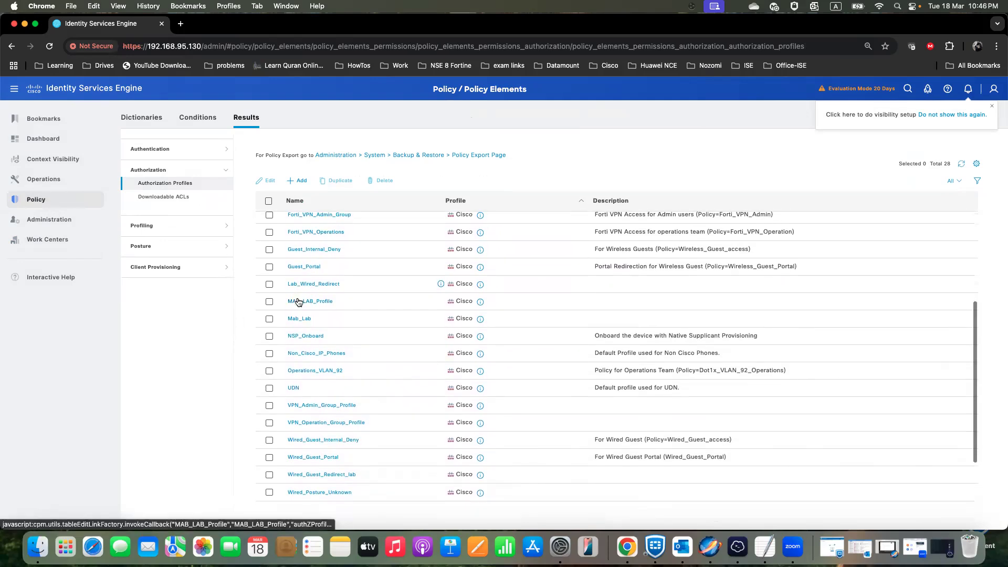
scroll(297, 301, down, 2)
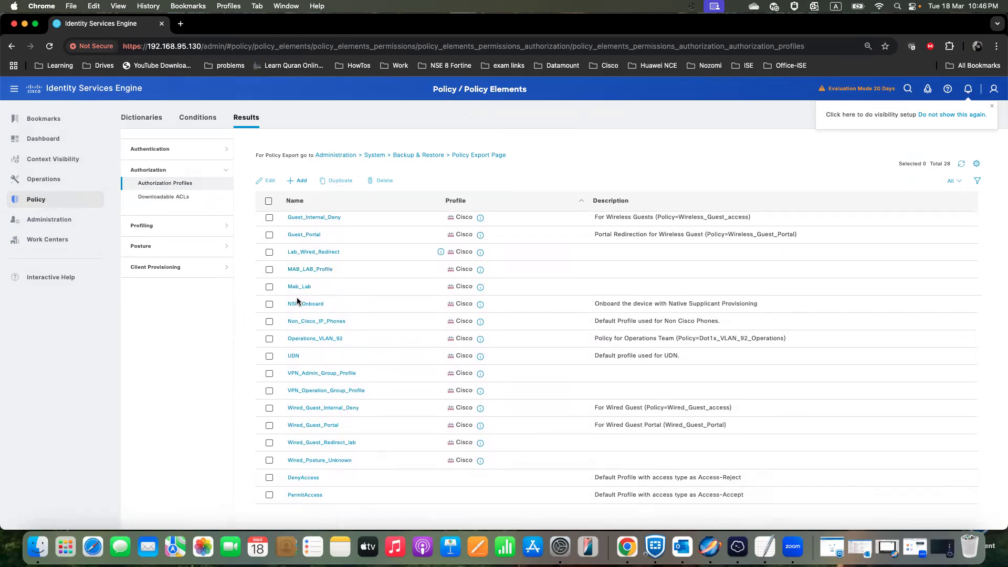
scroll(297, 301, up, 6)
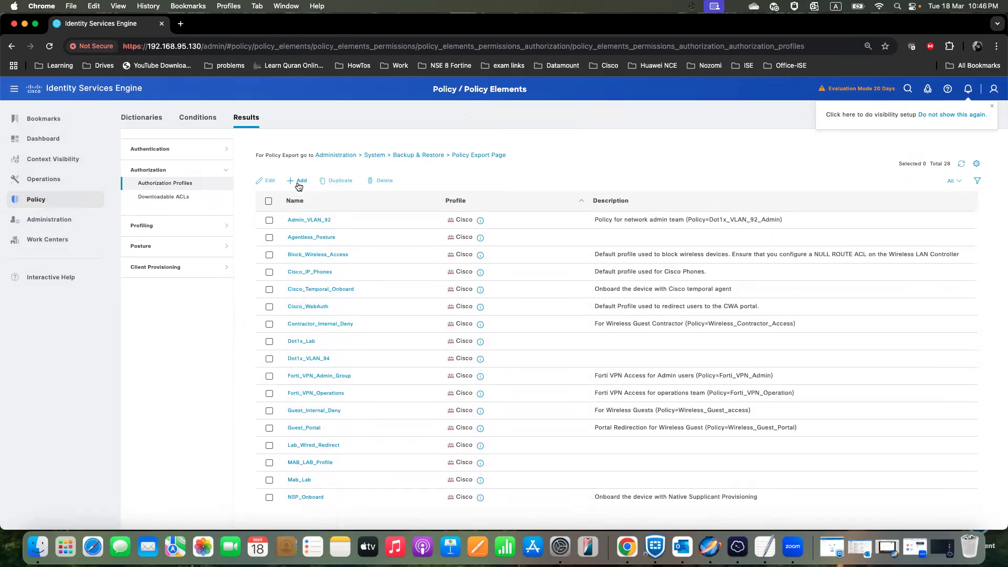
- Open the Guest_Wired_Internal_Deny downloadable ACL and copy its entire DACL content
click(168, 198)
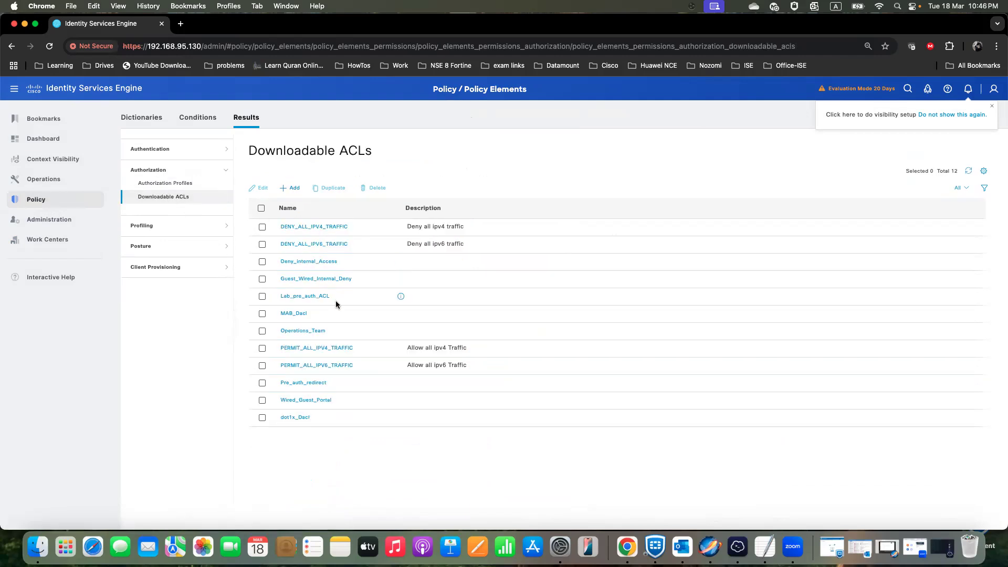
click(323, 281)
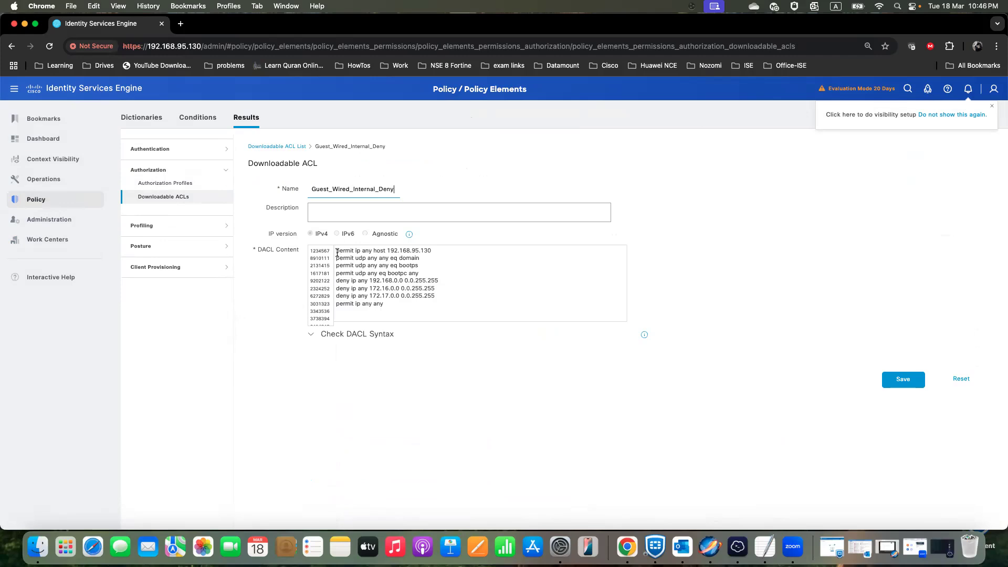
drag(337, 253, 458, 296)
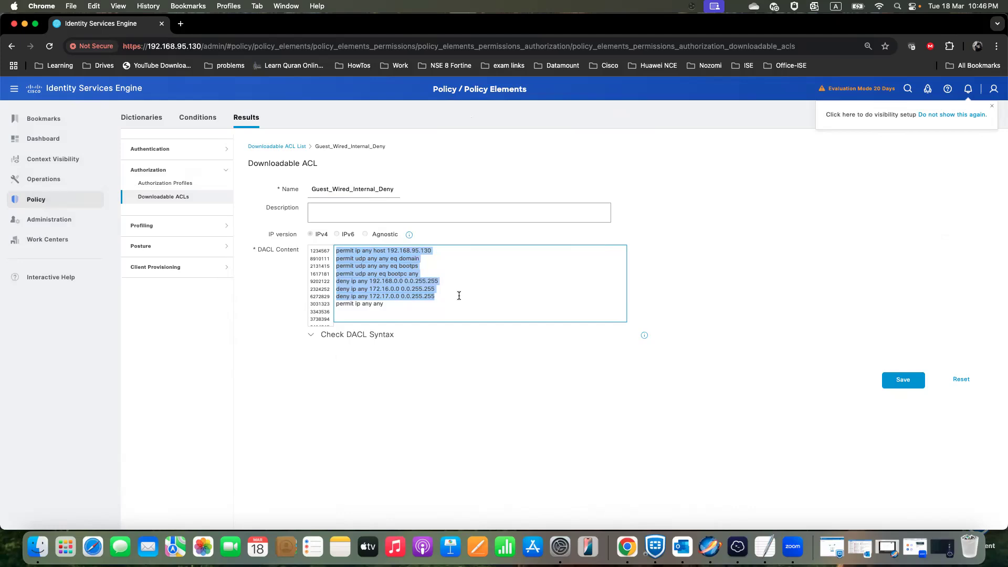
drag(394, 304, 333, 250)
right_click(361, 266)
click(382, 311)
- Leave Guest_Wired_Internal_Deny with any changes discarded and return to the downloadable ACL list
click(961, 379)
click(546, 176)
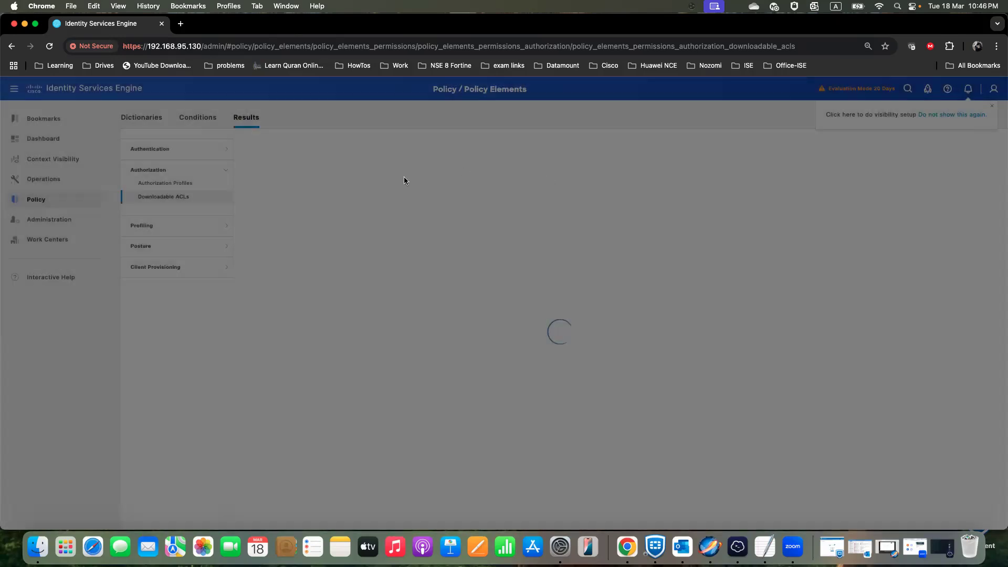
click(194, 185)
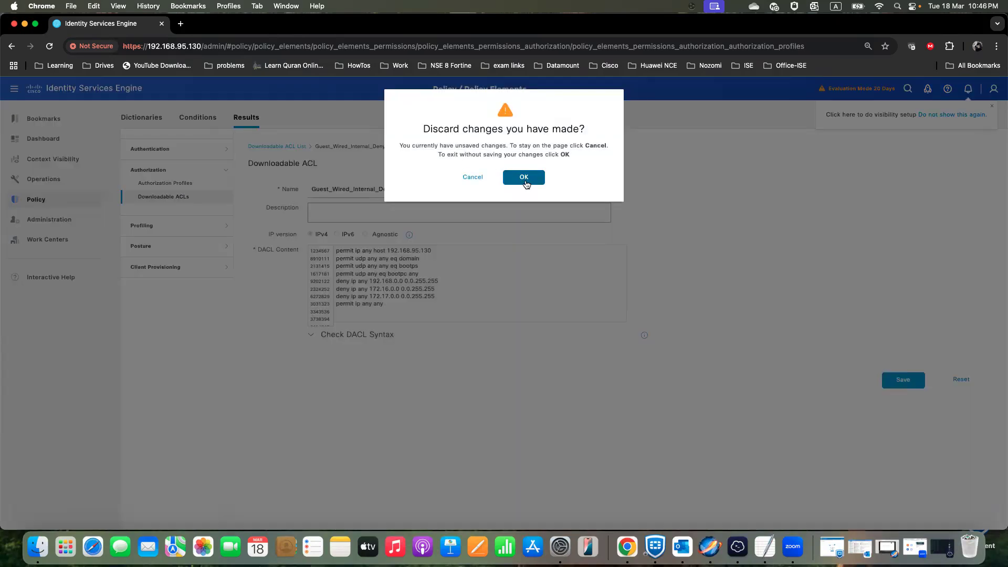
click(523, 176)
click(174, 202)
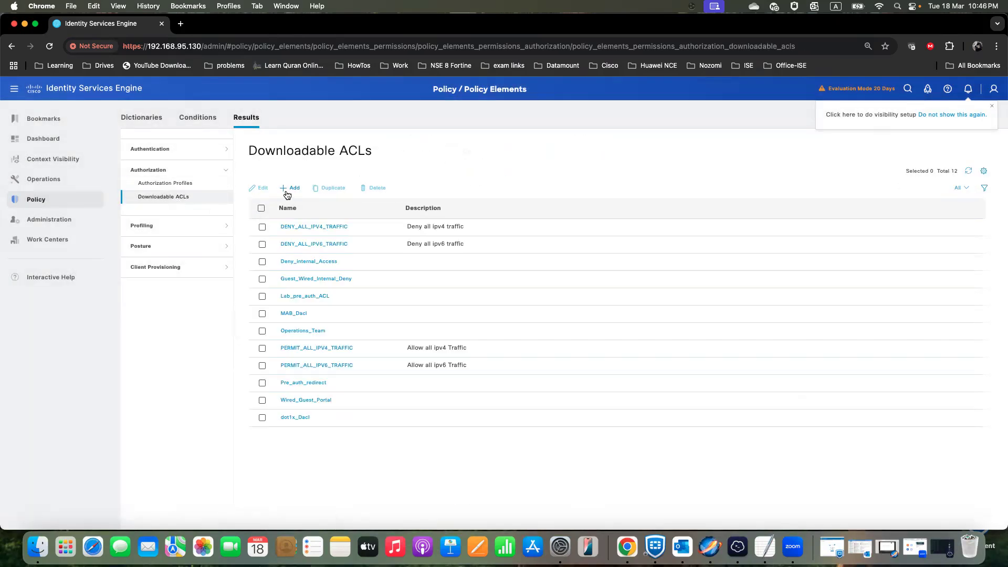
- Create a new IPv4 downloadable ACL named Lab_Guest_Internal_deny and paste the copied entries into its DACL content
click(288, 188)
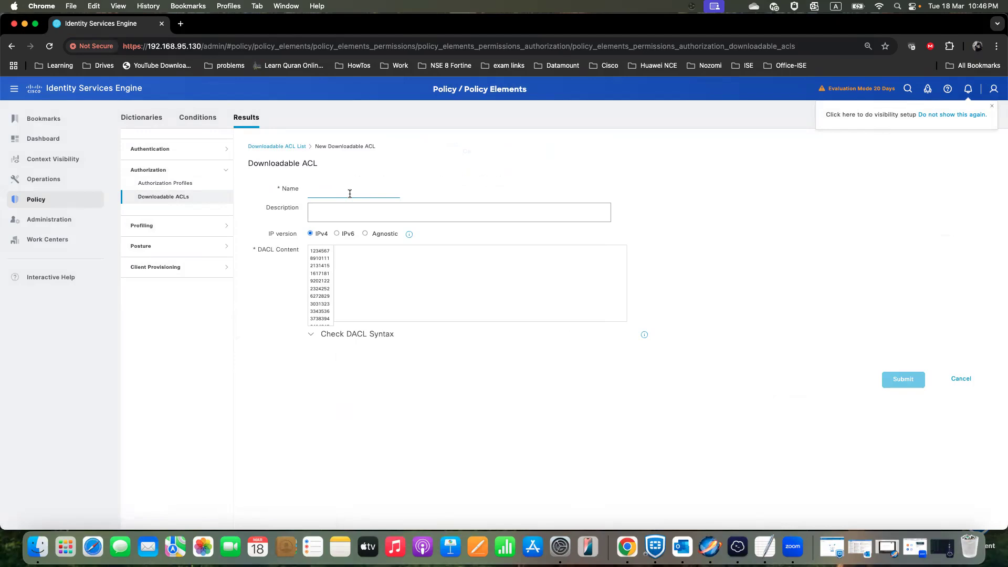
text(Lab)
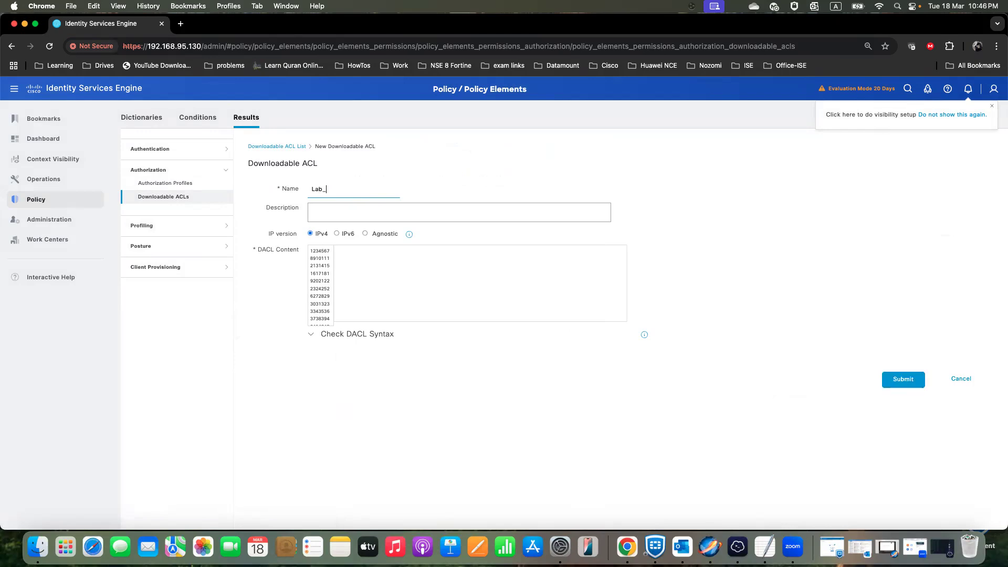
text(_Guest_inter)
key(BackSpace)
key(BackSpace)
text(nternal_deny)
click(382, 252)
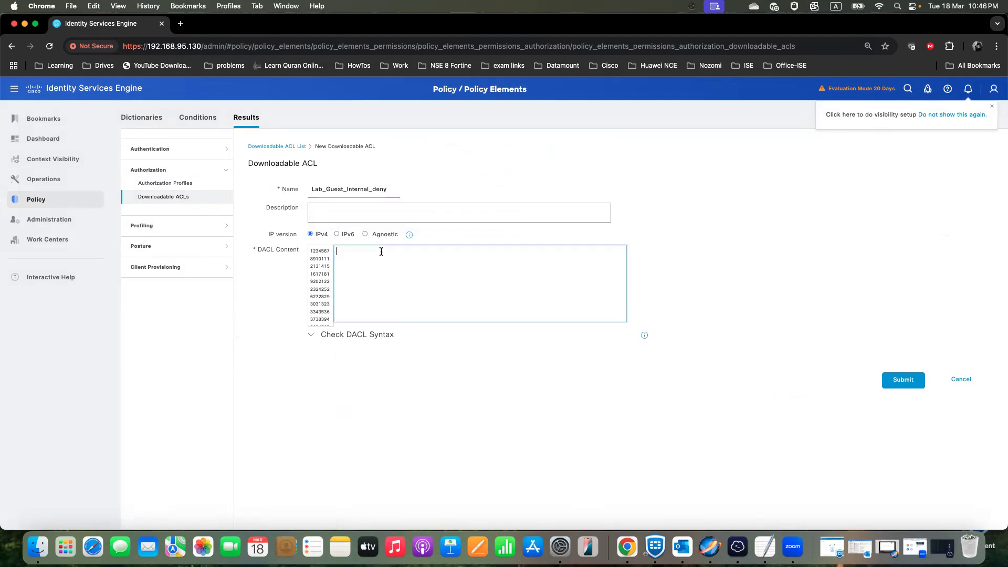
text(permit ip any host 192.168.95.130 permit udp any any eq domain permit udp any any eq bootps permit udp any eq bootpc any deny ip any 192.168.0.0 0.0.255.255 deny ip any 172.16.0.0 0.0.255.255 deny ip any 172.17.0.0 0.0.255.255 permit ip any any)
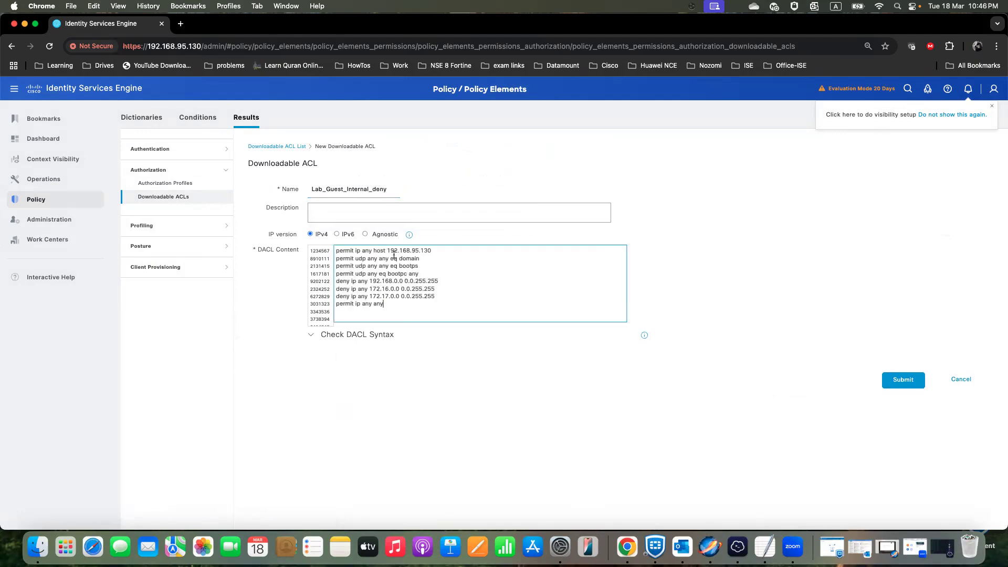
- Review the pasted permit and deny entries, check the DACL syntax, and submit the new downloadable ACL
drag(336, 251, 438, 253)
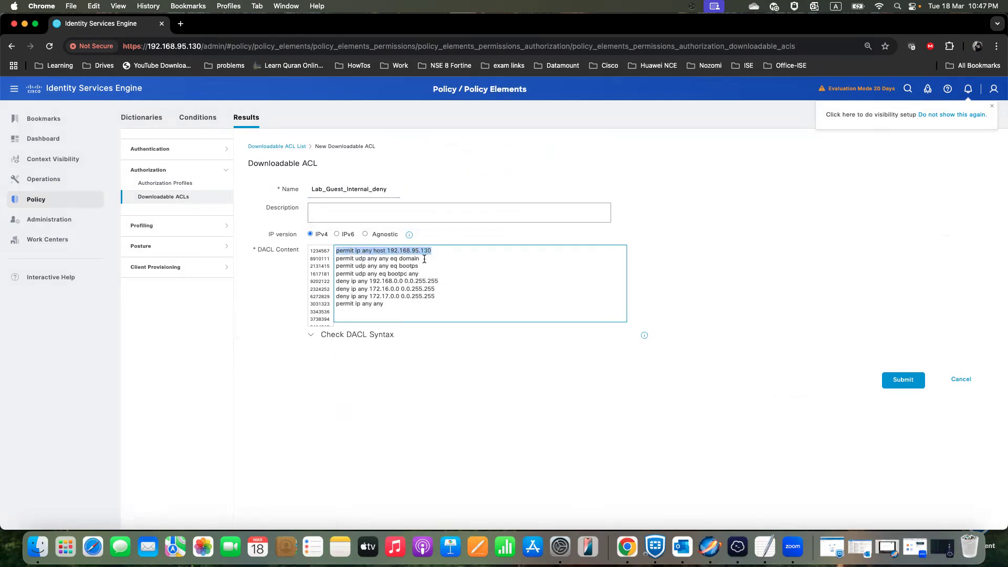
drag(337, 258, 429, 274)
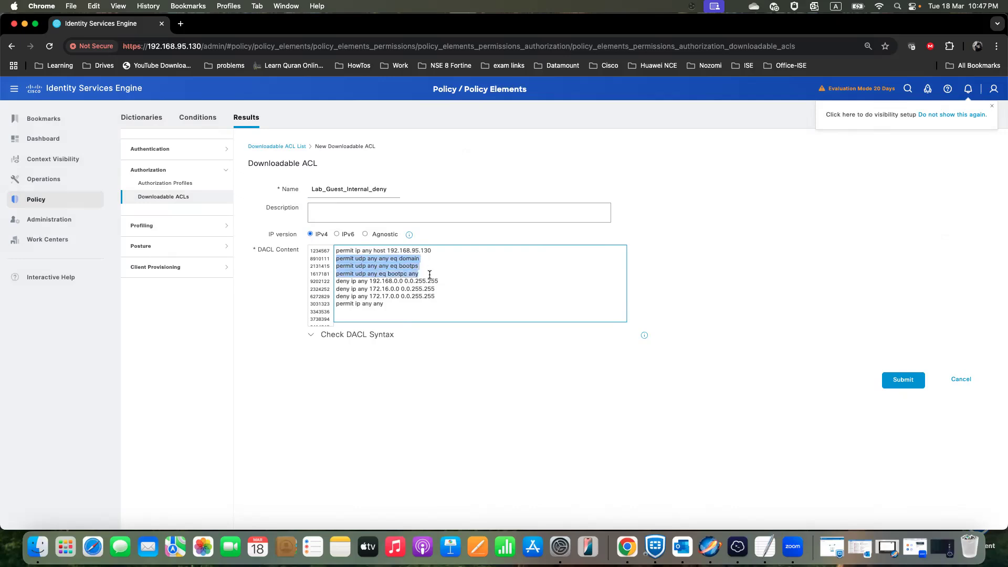
drag(336, 281, 451, 298)
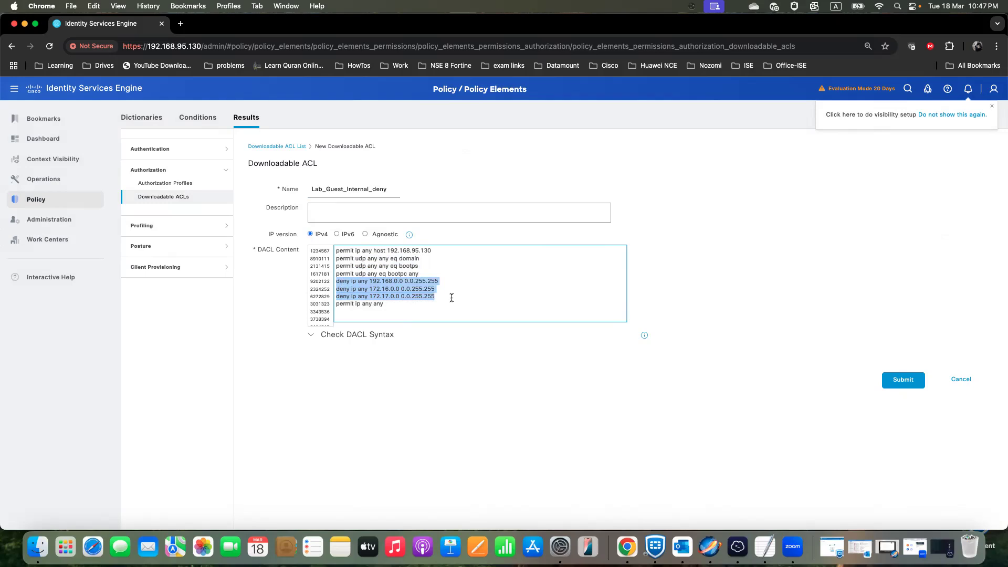
drag(390, 306, 335, 306)
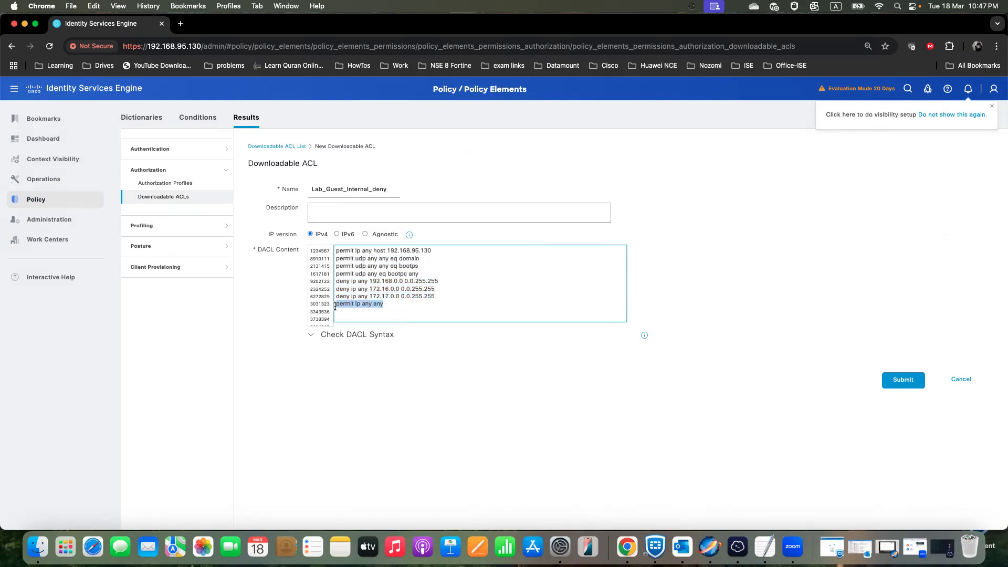
drag(436, 296, 328, 283)
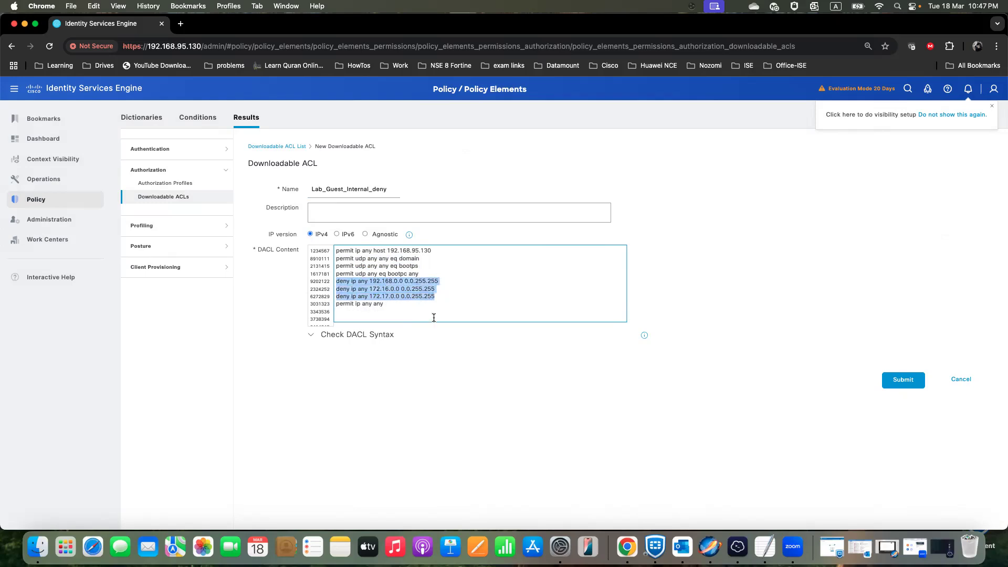
click(364, 336)
click(901, 494)
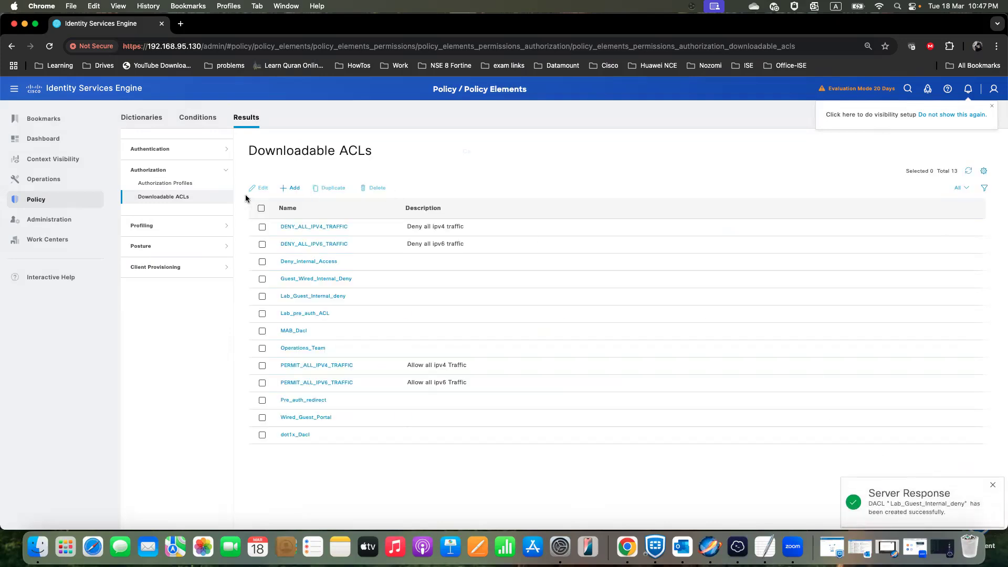
- Add a new authorization profile and name it Lab_Wired_guest_Int_Deny
click(178, 184)
click(298, 204)
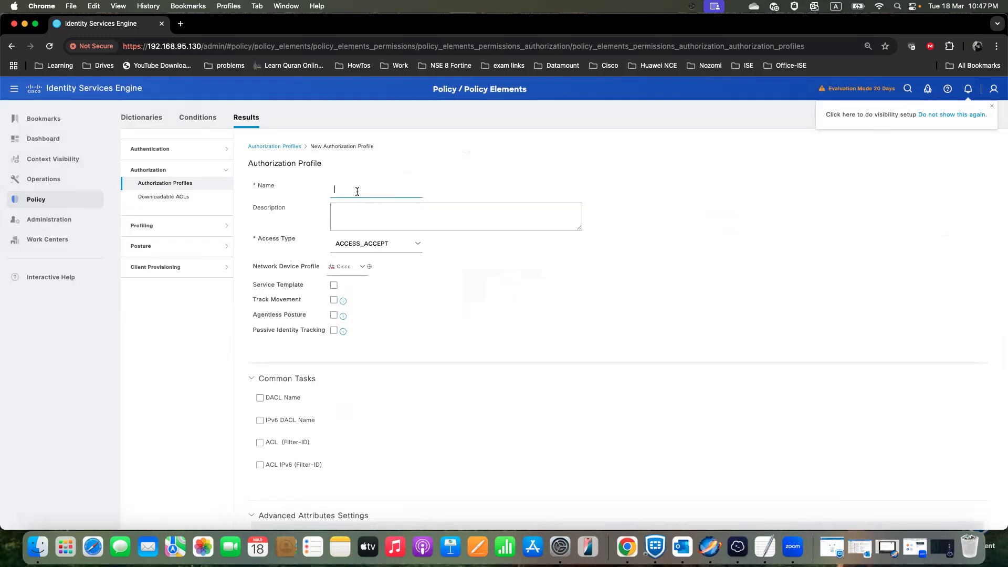
text(Lab)
text(_peop)
key(BackSpace)
key(BackSpace)
key(BackSpace)
key(BackSpace)
text(Eng)
key(BackSpace)
key(BackSpace)
text(Wired_guest)
text(_Int)
key(BackSpace)
key(BackSpace)
key(BackSpace)
text(Inter)
text(Deny)
- Enable the DACL common task in the profile and assign the Lab_Guest_Internal_deny downloadable ACL
click(259, 397)
click(477, 401)
scroll(508, 380, down, 5)
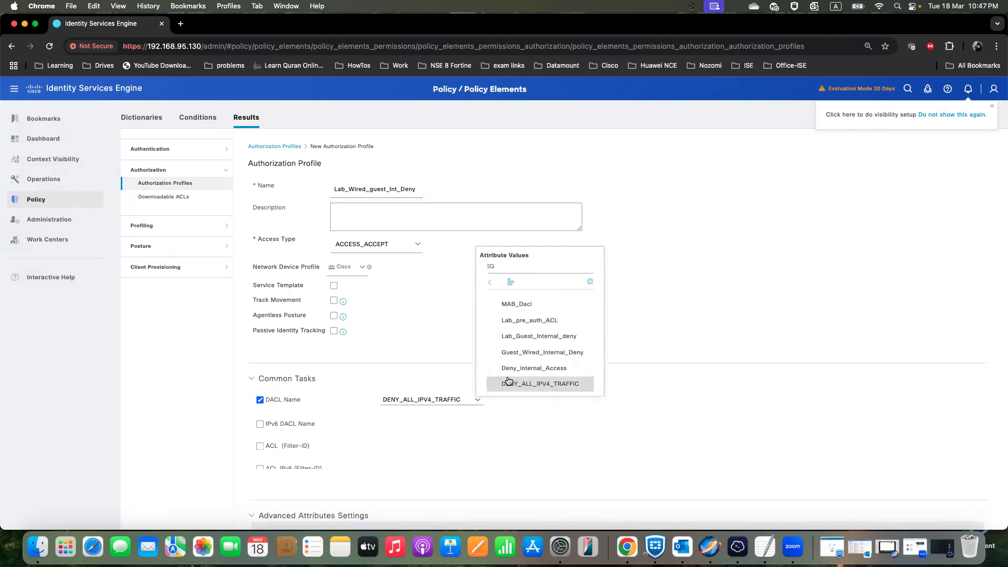
click(530, 337)
scroll(429, 420, down, 10)
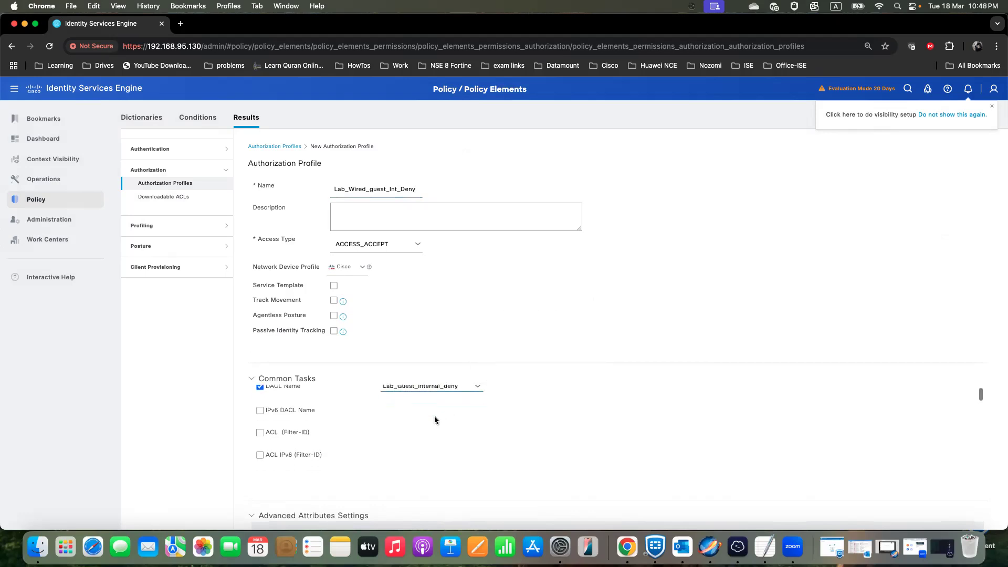
- Enable VLAN assignment in the profile with VLAN ID 97 and submit the authorization profile
scroll(429, 419, down, 5)
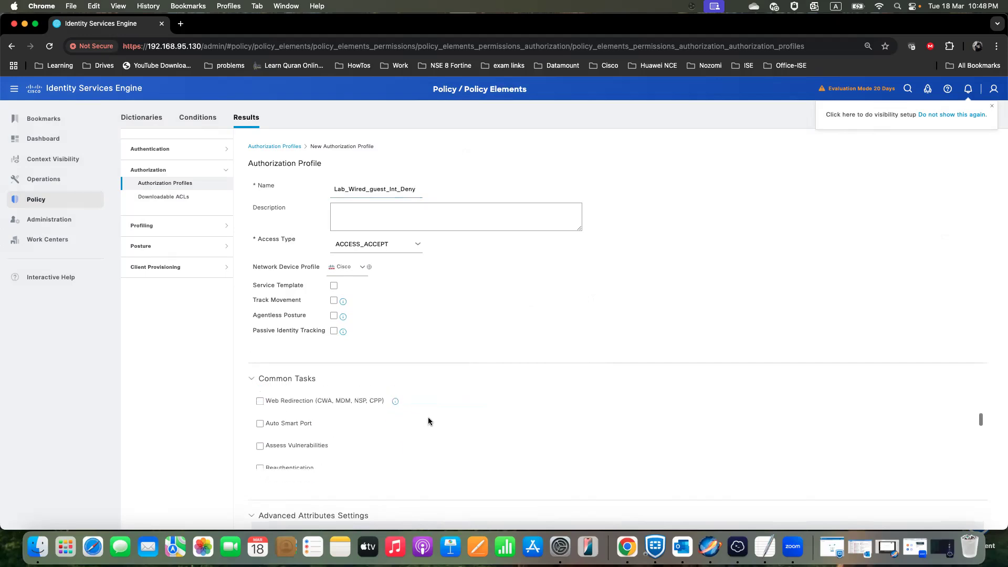
click(261, 428)
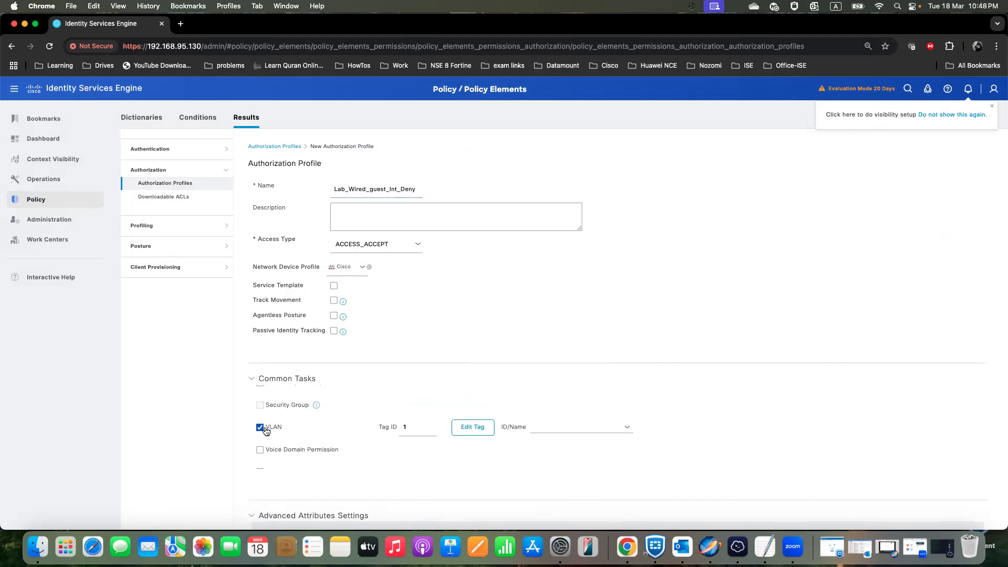
click(547, 426)
text(97)
scroll(551, 394, down, 5)
scroll(824, 416, down, 5)
click(898, 520)
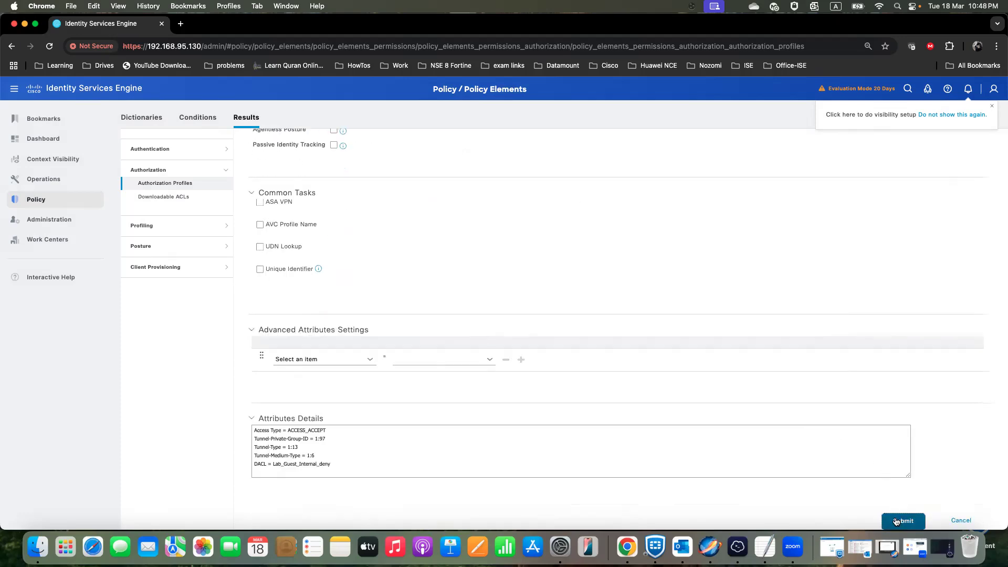
- Open the Dot1x_Lab policy set, review its authentication rules, and expand its authorization policy
mouse_move(52, 201)
click(135, 210)
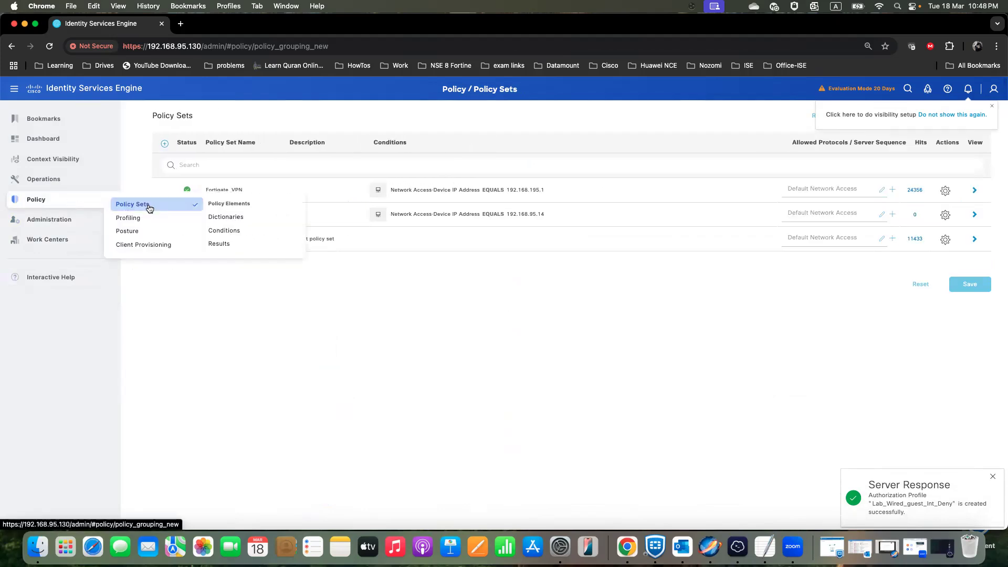
click(149, 205)
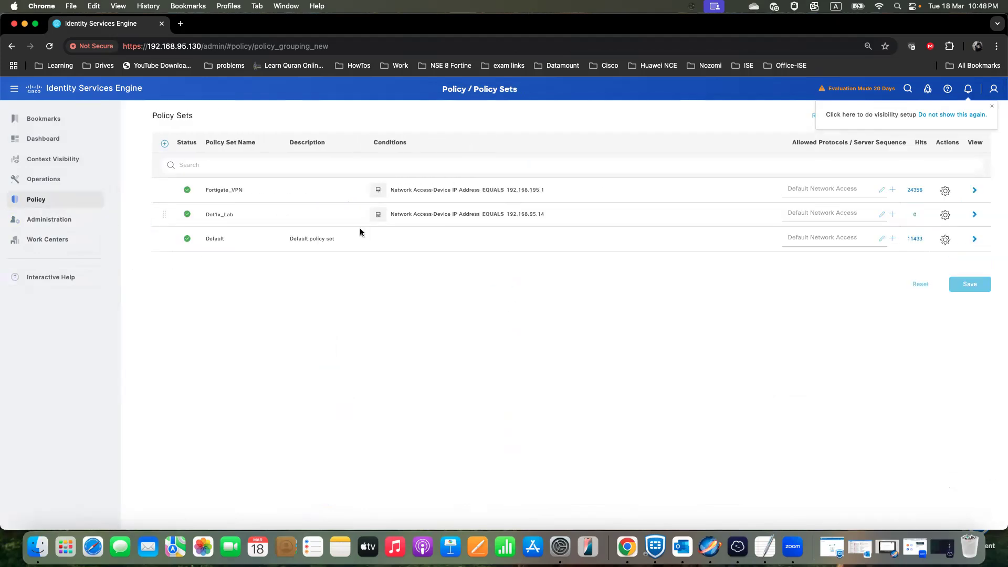
click(974, 215)
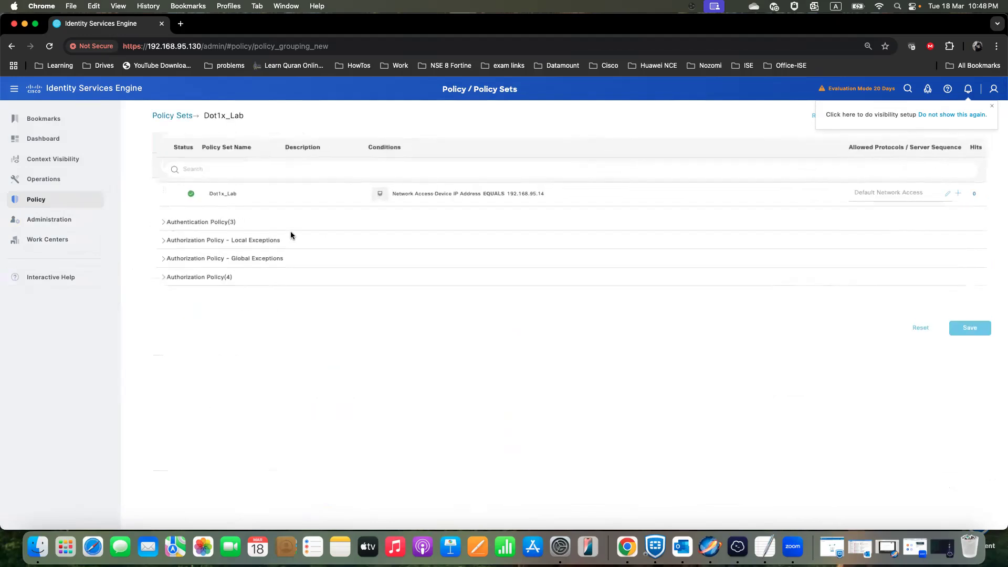
click(170, 227)
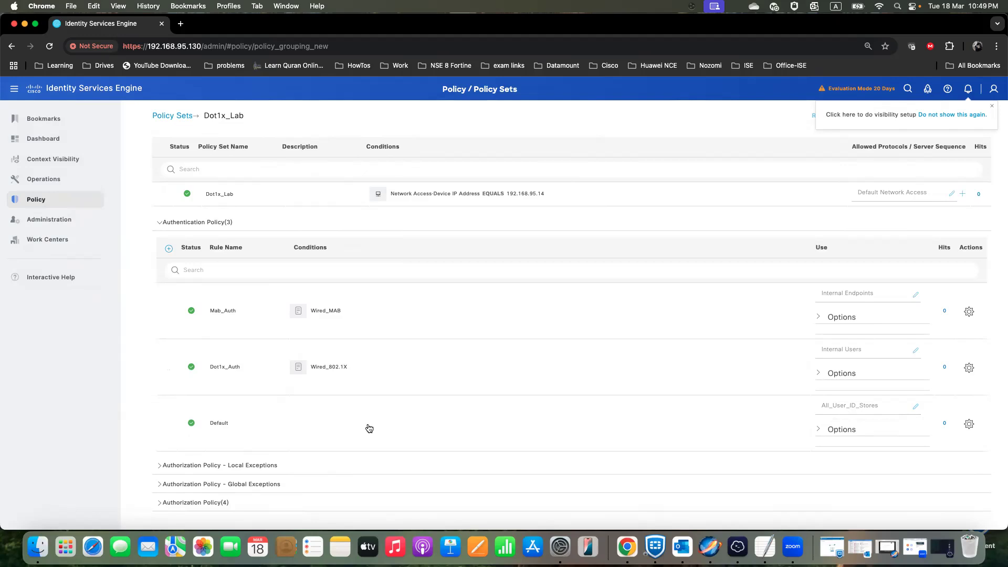
scroll(388, 428, down, 2)
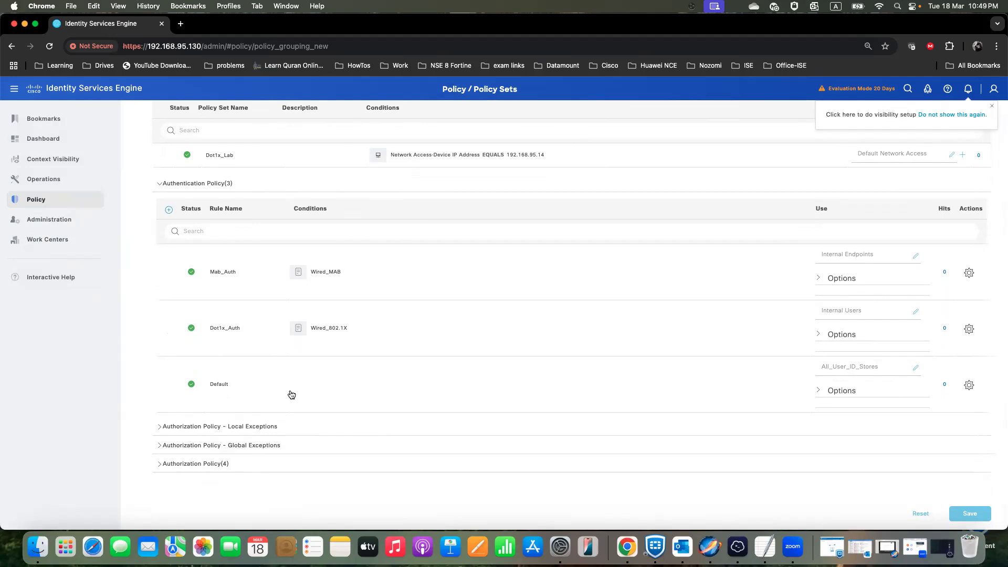
click(160, 465)
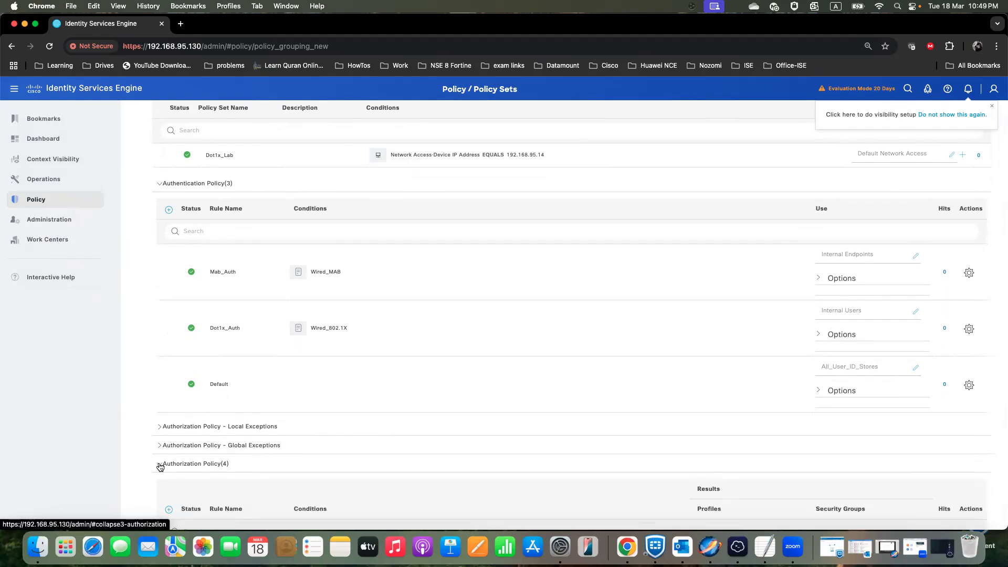
- Add a new authorization rule above Wired_Guest_Redirection and name it Wired_Guest_Access
scroll(160, 466, down, 5)
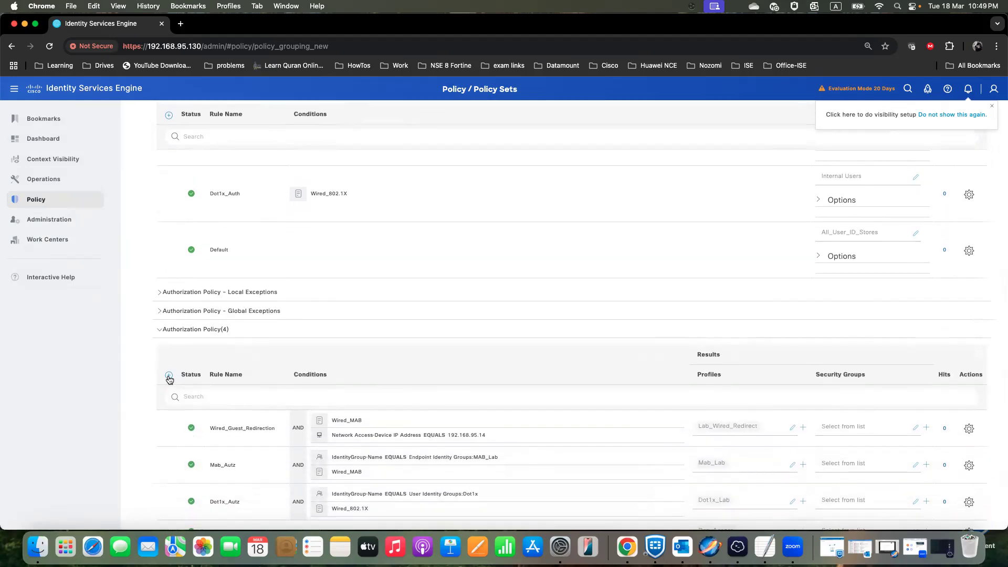
click(169, 375)
triple_click(262, 423)
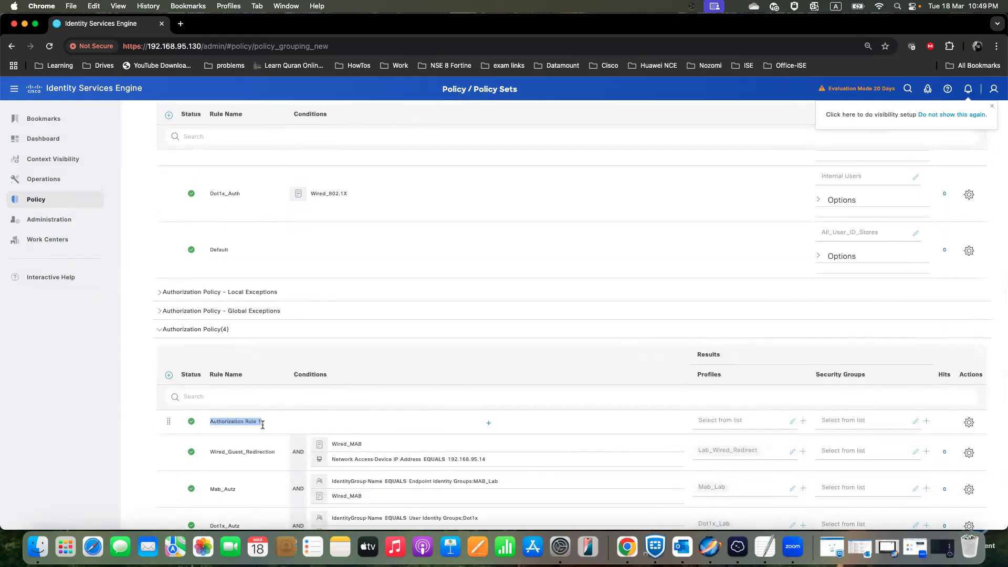
text(Wired_Guest_Access)
- Add the Guest_Flow library condition to the Wired_Guest_Access rule in the Conditions Studio
click(488, 423)
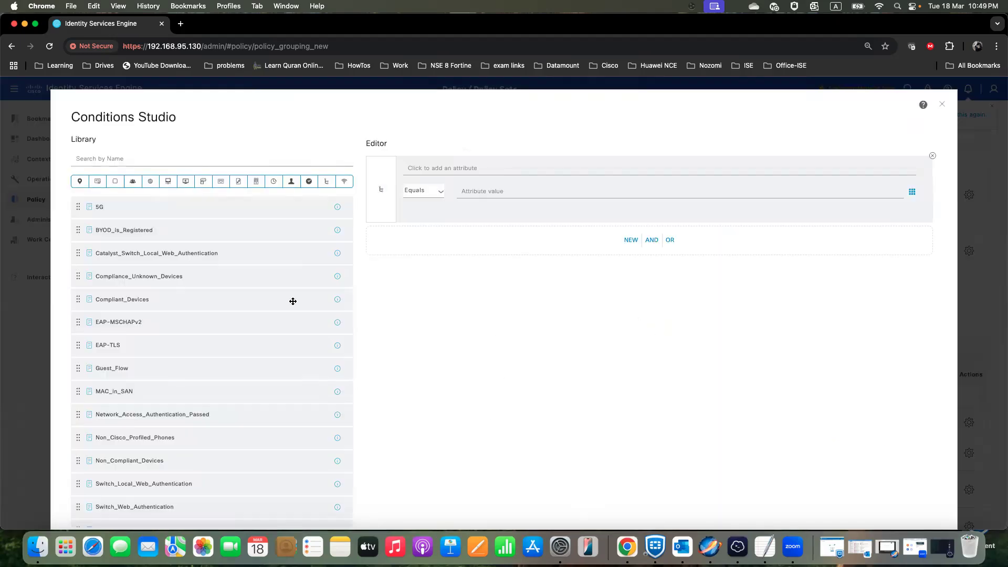
scroll(182, 362, down, 2)
drag(106, 281, 490, 187)
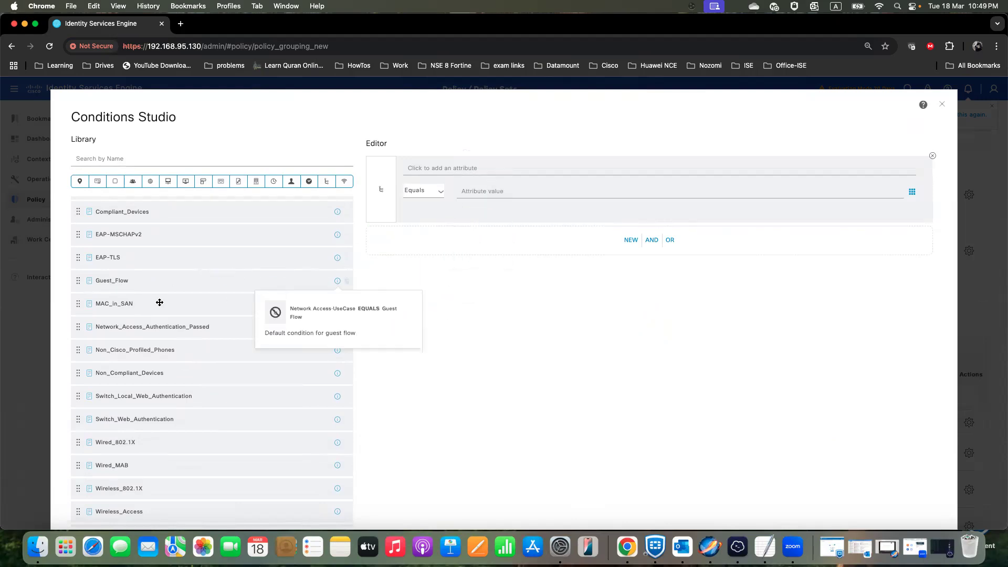
drag(102, 282, 601, 243)
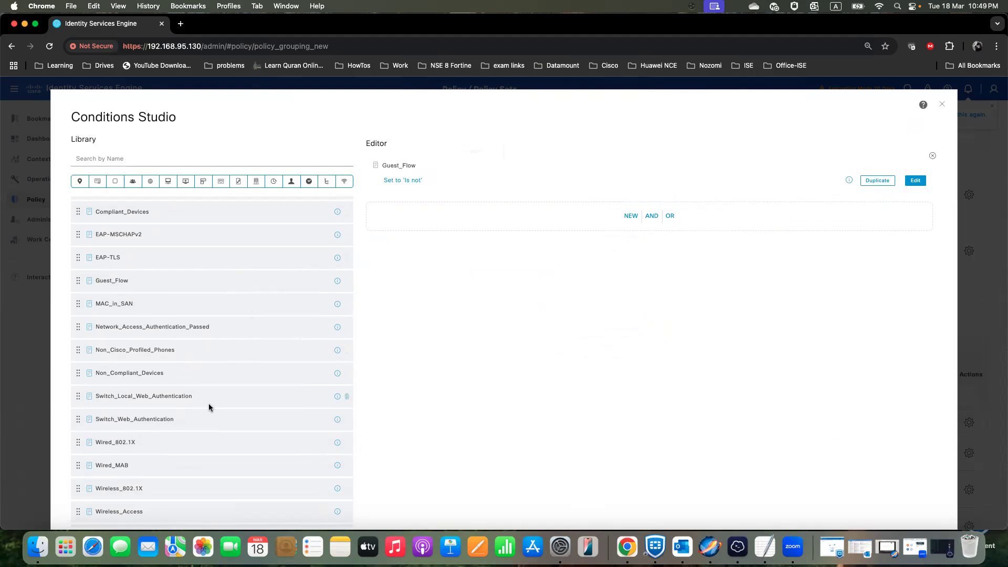
- Add an AND condition IdentityGroup Name Equals User Identity Groups:GuestType_Contractor (default), and apply the combined conditions to the rule
click(635, 216)
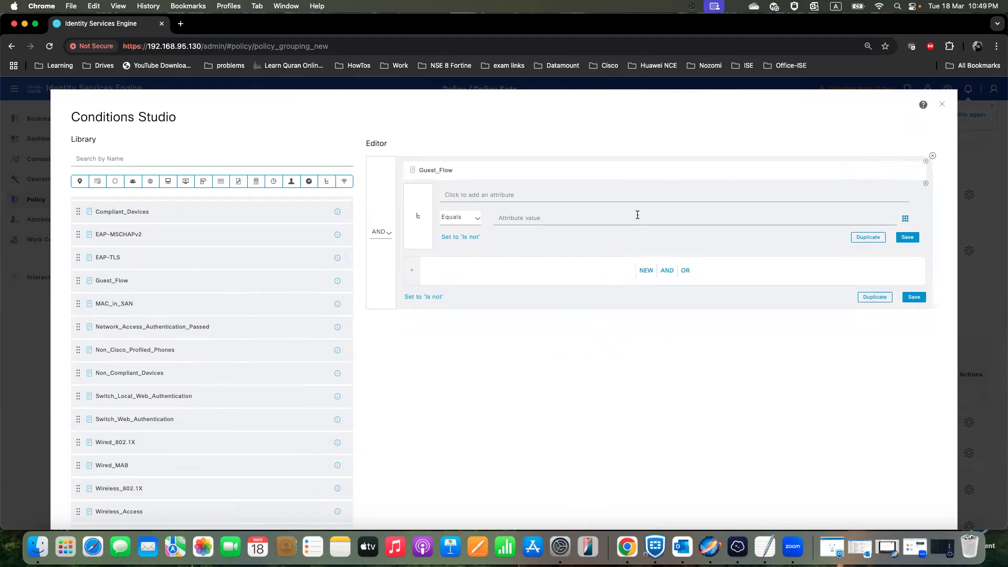
click(550, 196)
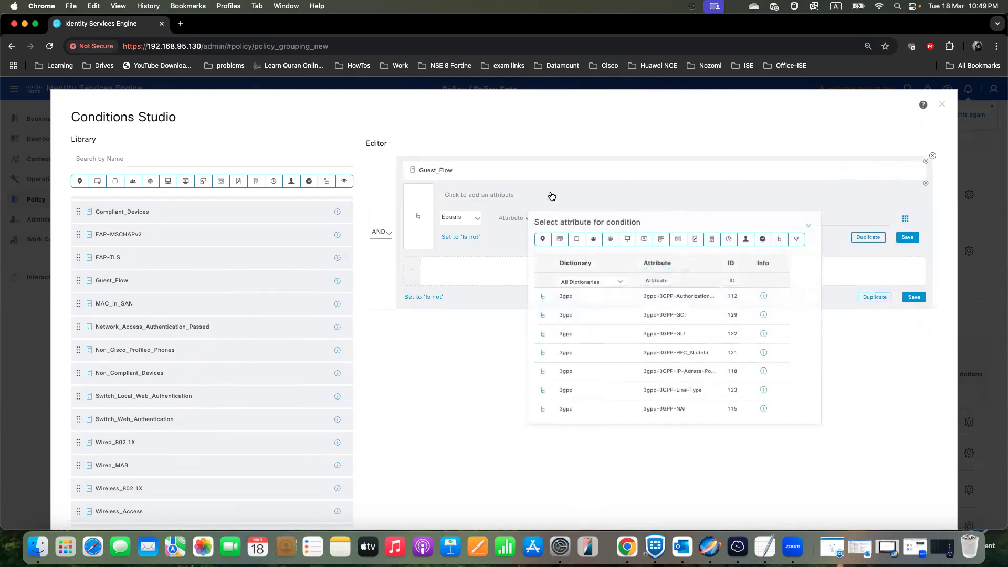
click(592, 244)
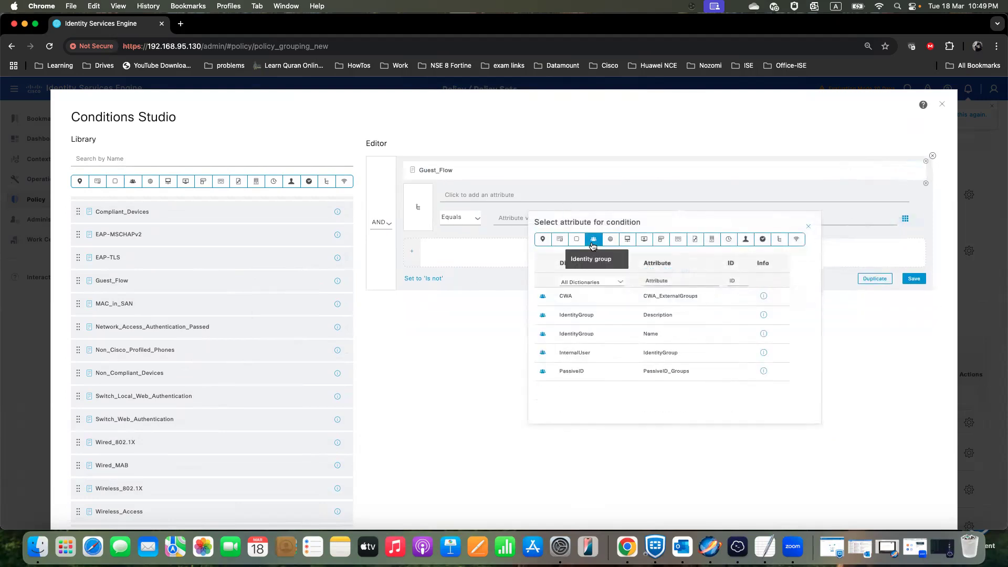
click(610, 337)
click(637, 220)
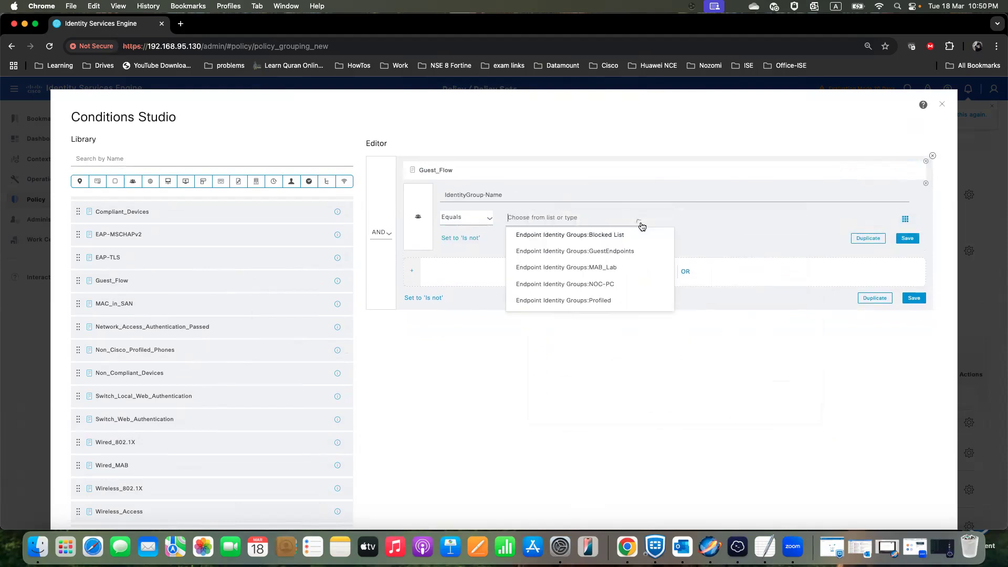
scroll(606, 287, down, 1)
scroll(606, 287, down, 4)
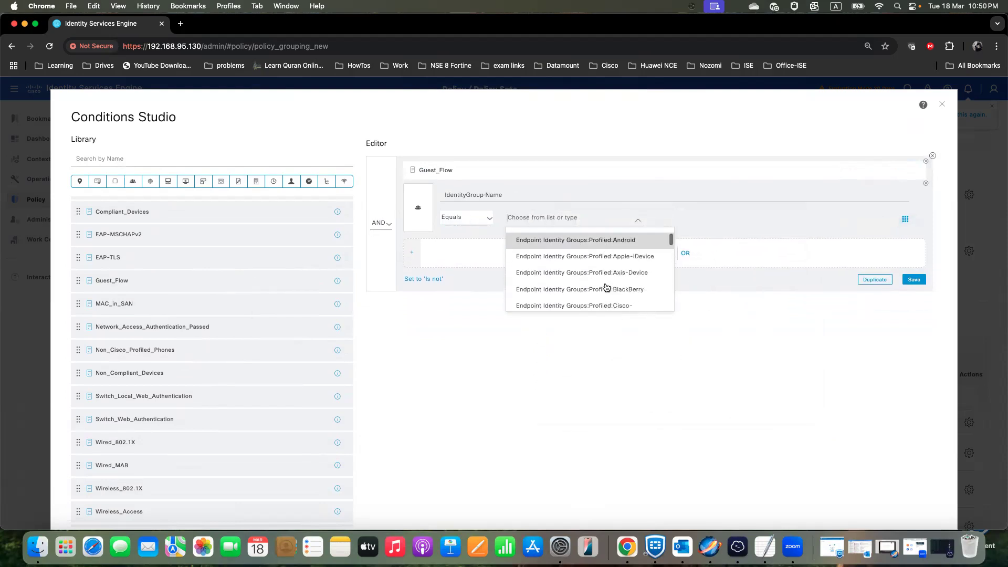
scroll(606, 287, down, 2)
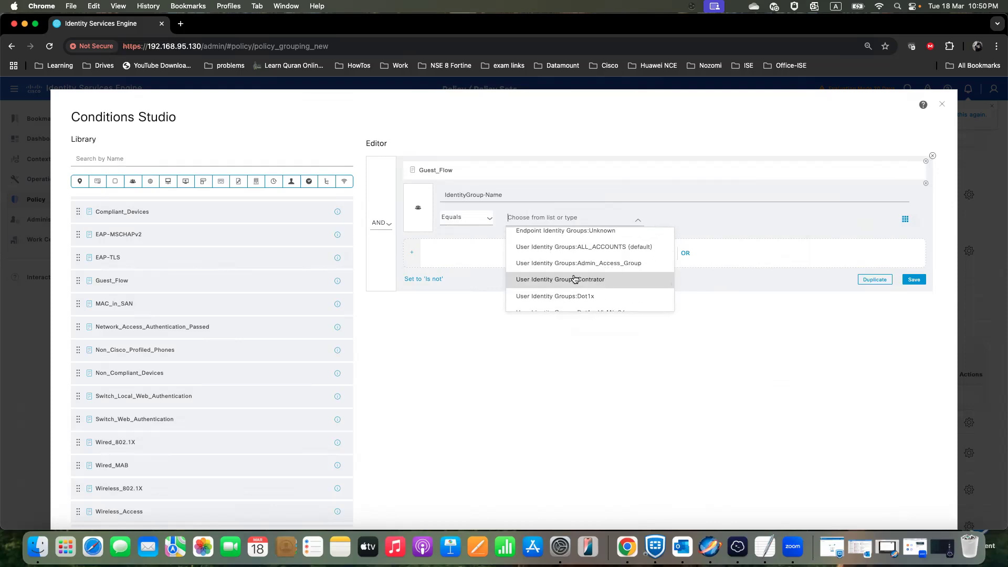
scroll(575, 278, down, 4)
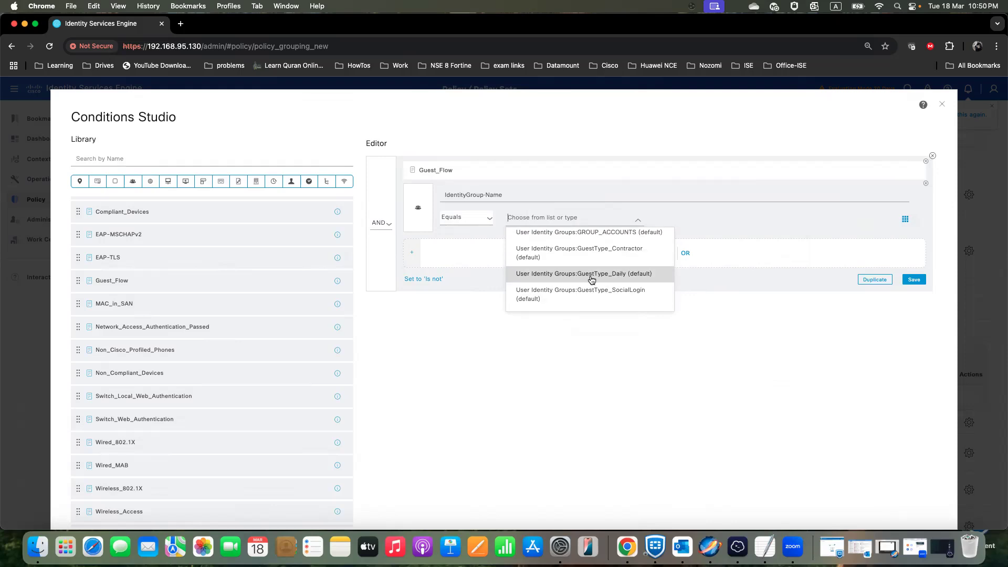
click(589, 262)
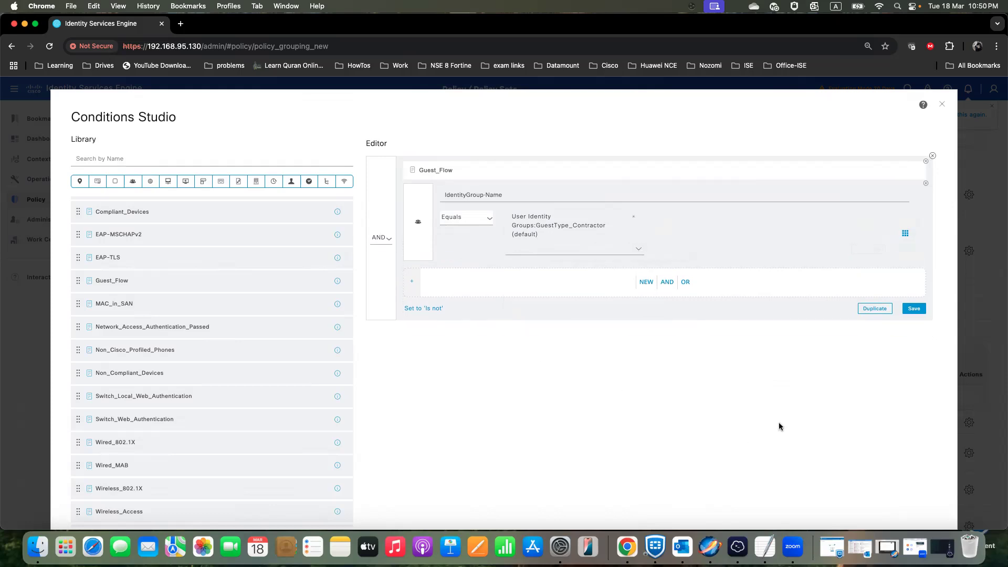
scroll(870, 437, down, 3)
click(883, 488)
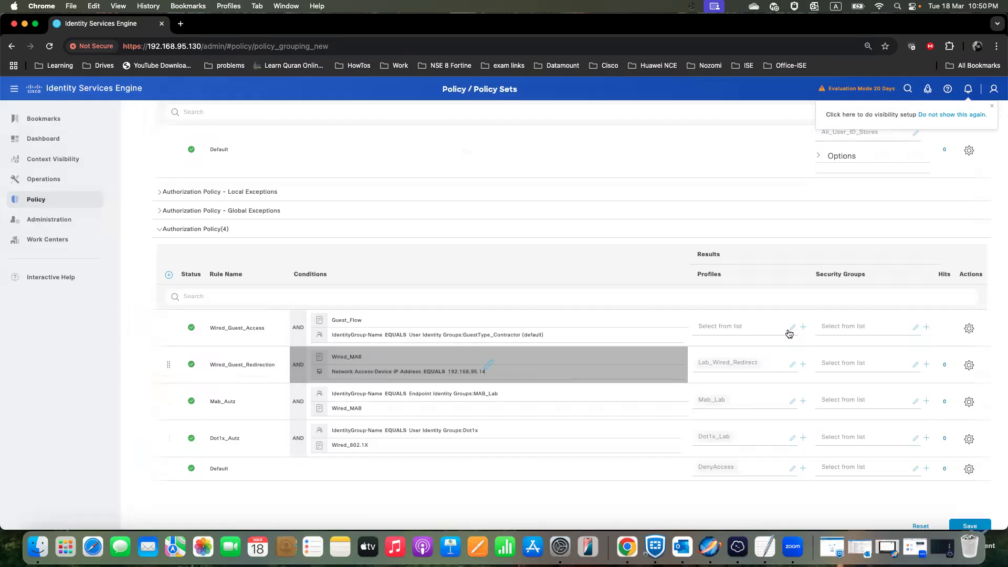
- Assign the Lab_Wired_guest_Int_Deny profile to the Wired_Guest_Access rule and save the policy set
click(741, 326)
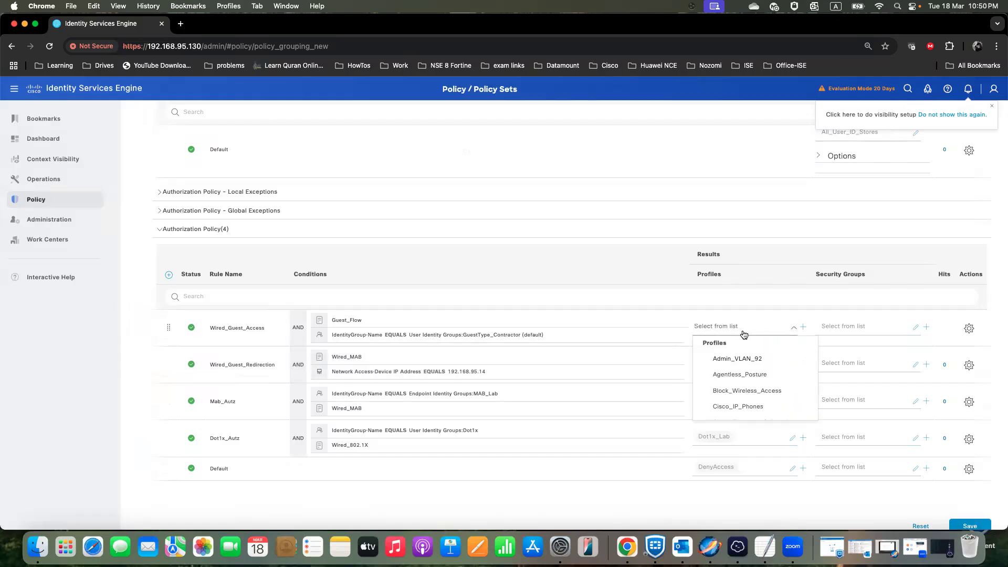
text(Lab)
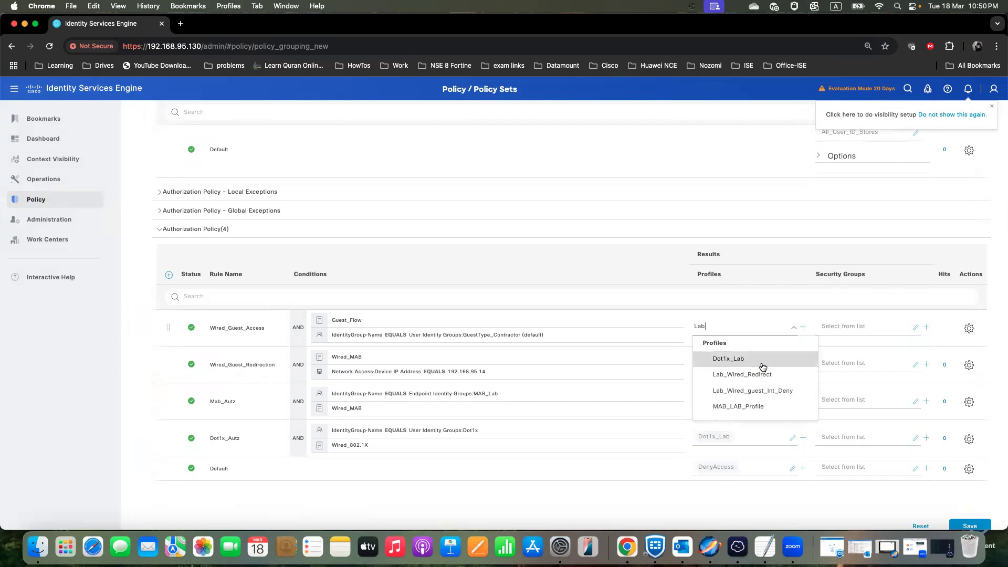
click(761, 391)
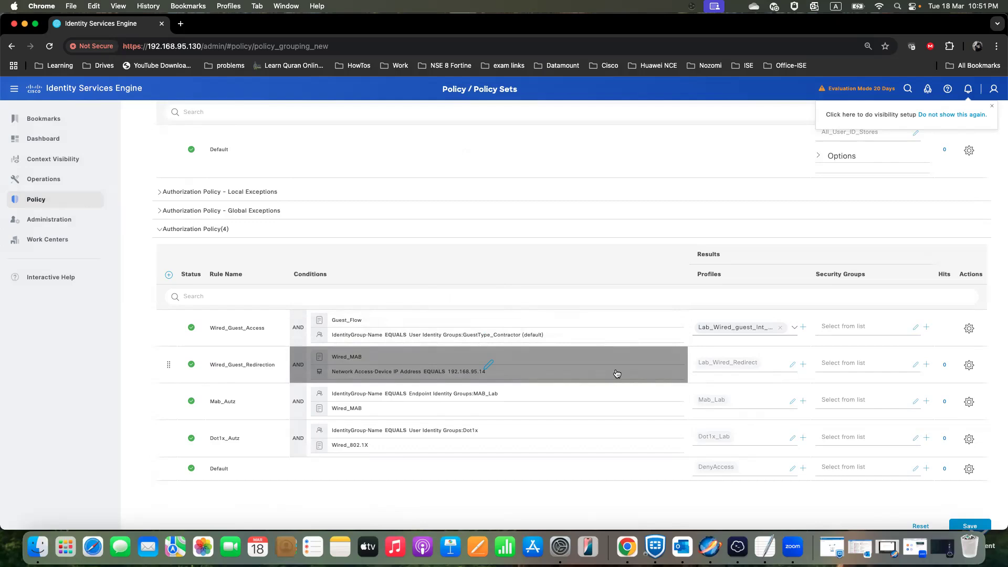
scroll(632, 318, down, 1)
click(964, 514)
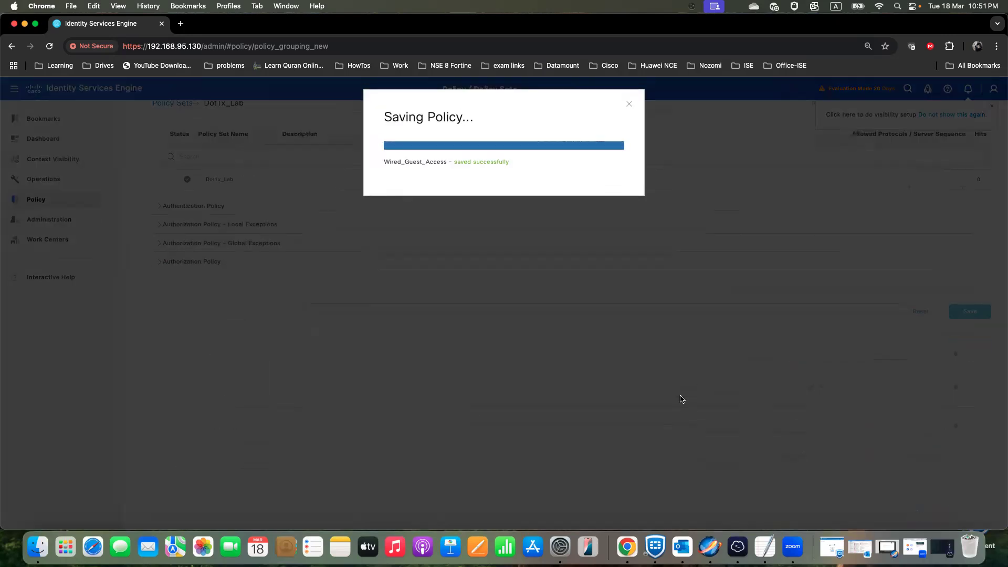